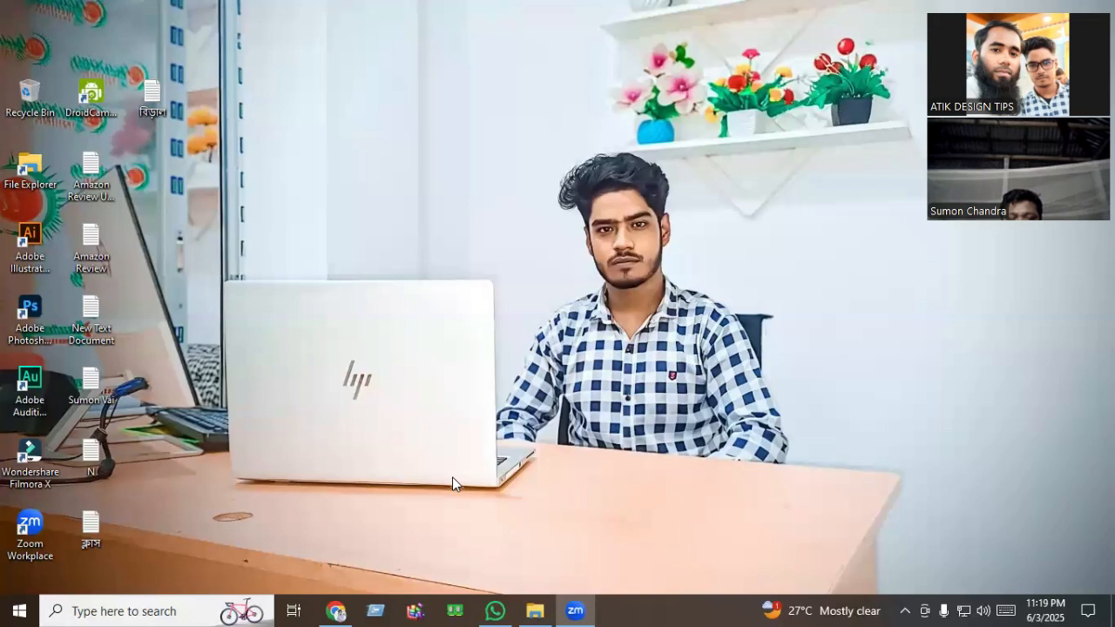
pyautogui.rightClick(246, 98)
pyautogui.click(280, 147)
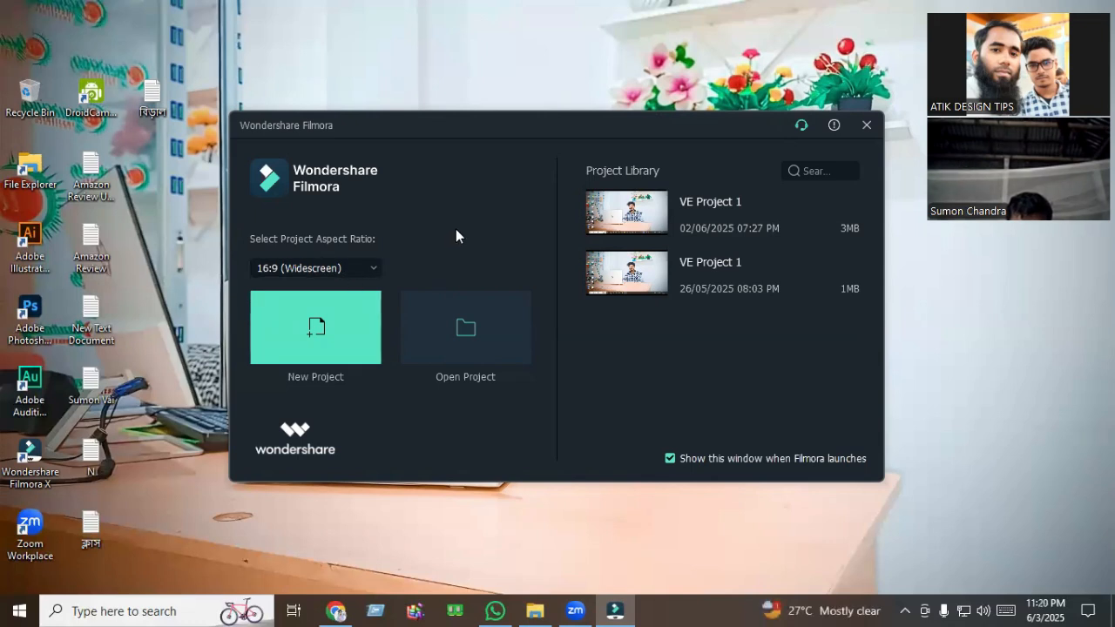
# Create a new project with the 9:16 (Portrait) aspect ratio and dismiss the message center.
pyautogui.click(312, 273)
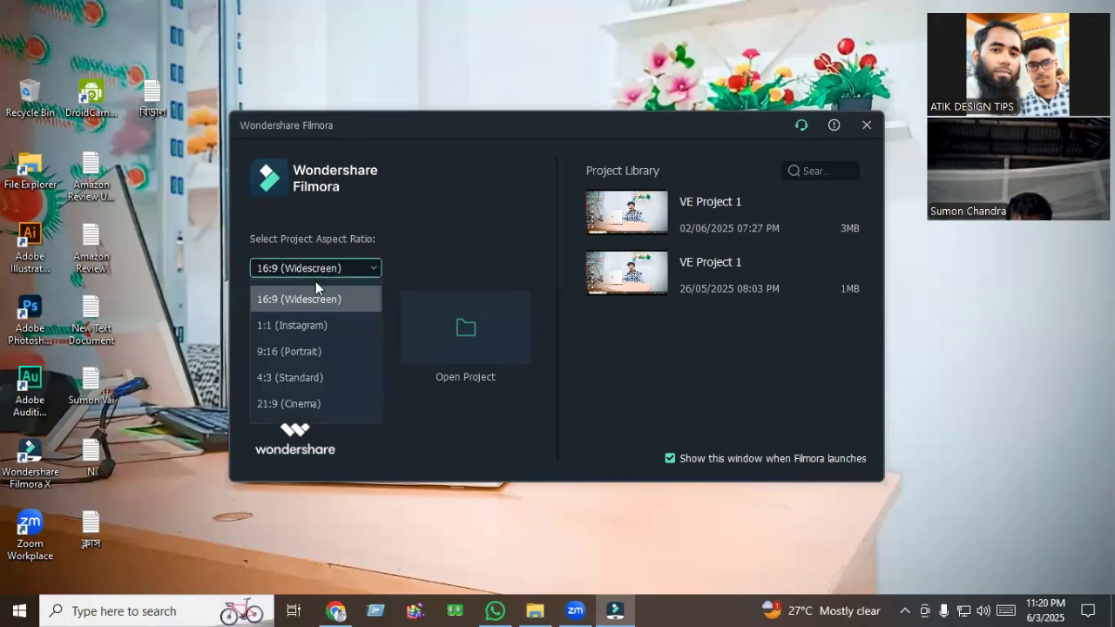
pyautogui.click(327, 353)
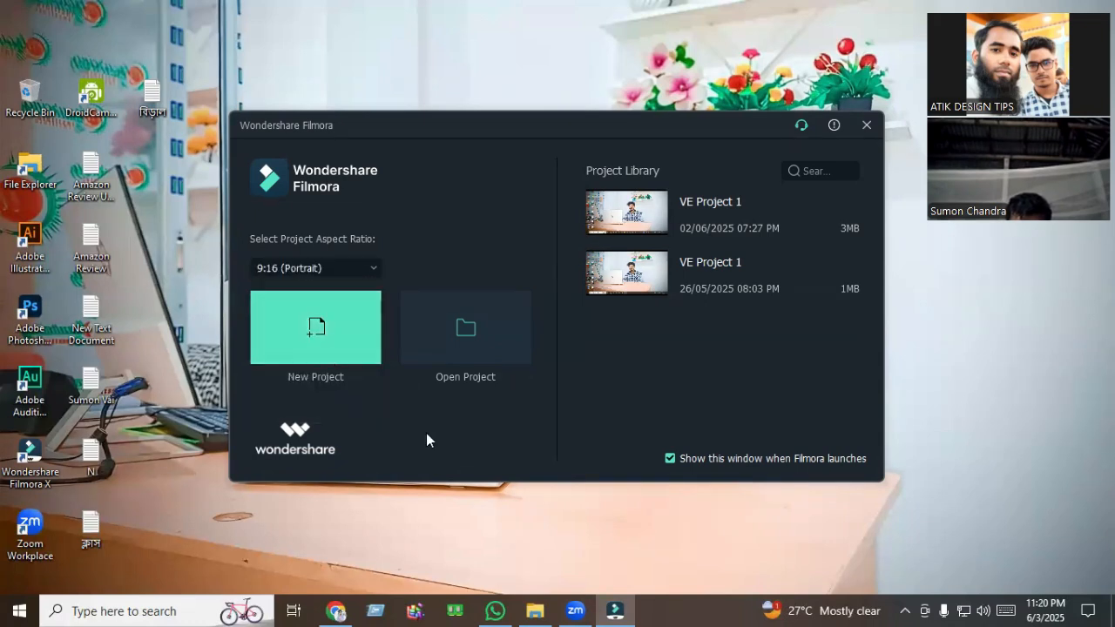
pyautogui.click(328, 336)
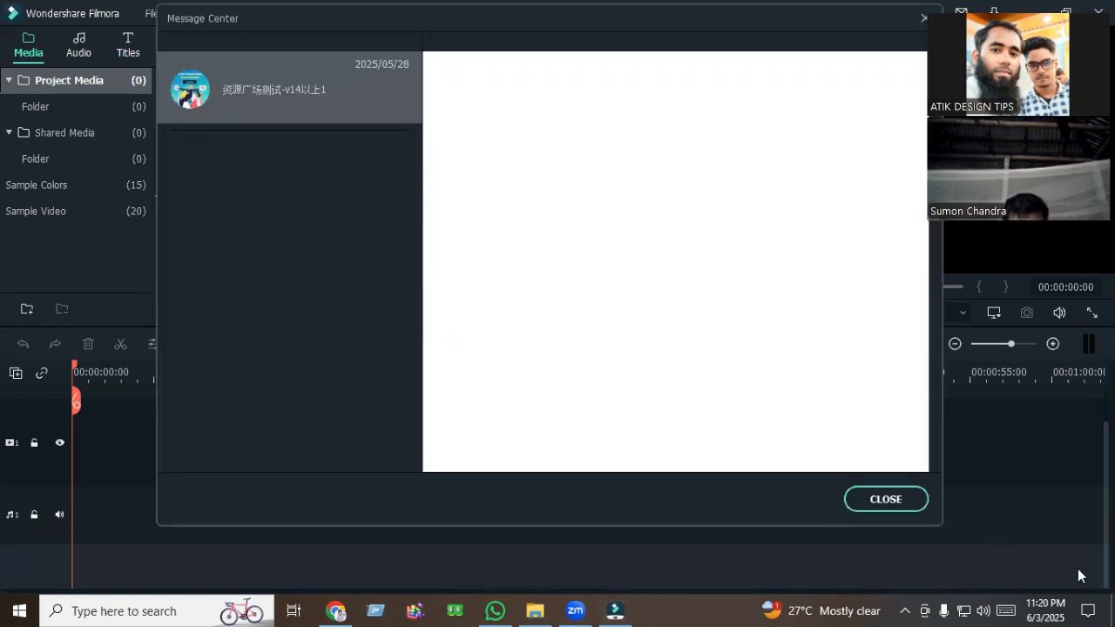
pyautogui.click(913, 500)
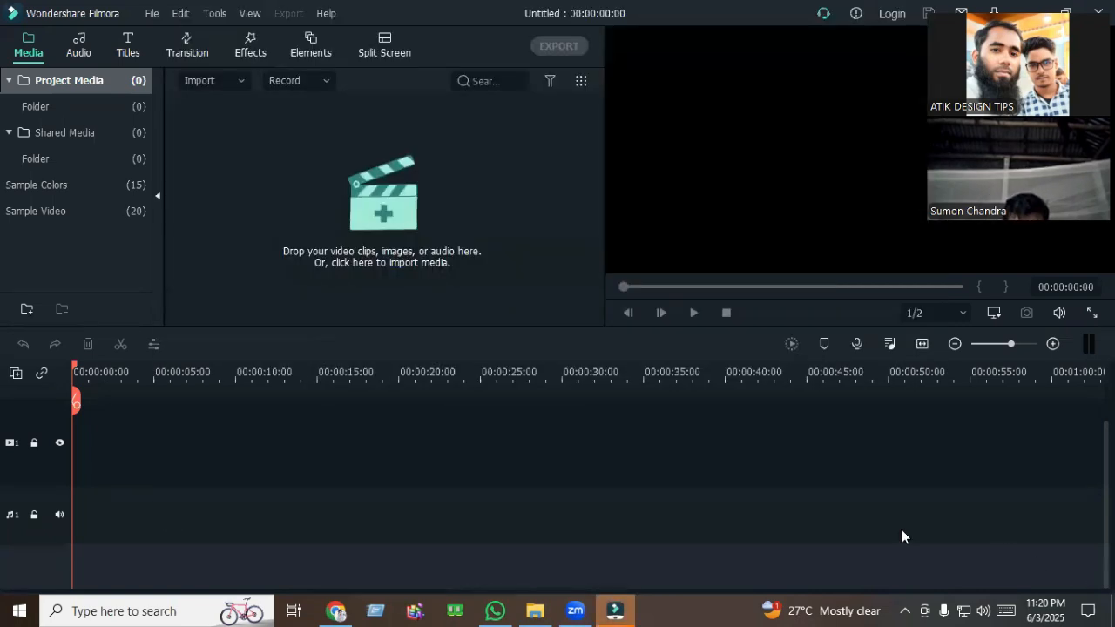
# Import videos 1 to 5 and the audio files c, b, k, দৌড়ানো শব্দ 1, পানির শব্দ 3 and Action Music 5 from the Downloads folder.
pyautogui.click(380, 211)
pyautogui.click(501, 366)
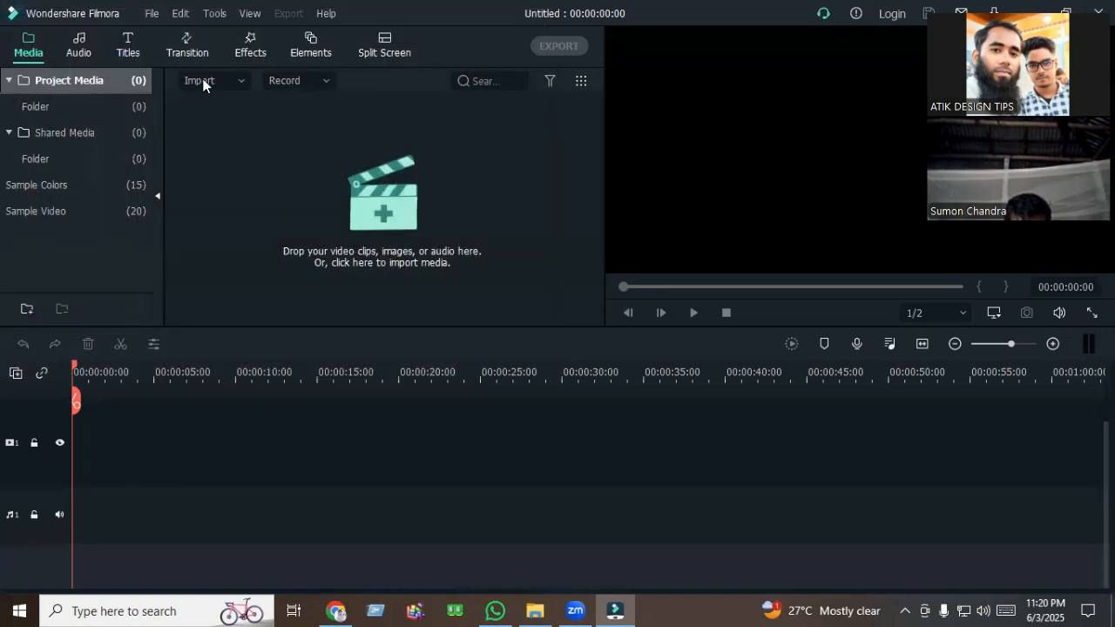
pyautogui.click(203, 83)
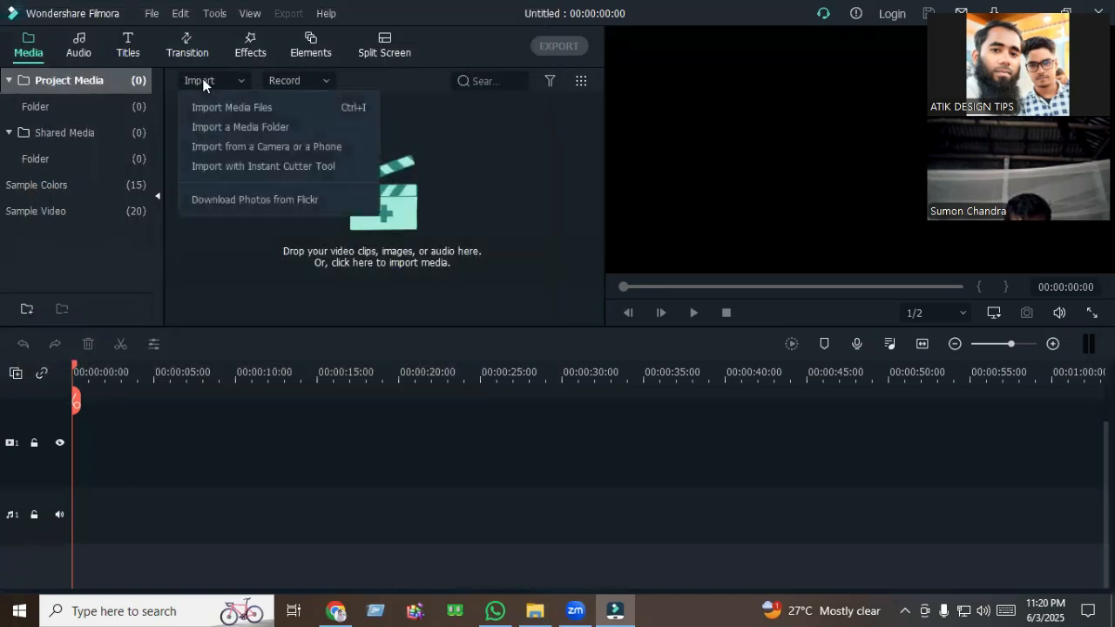
pyautogui.click(297, 106)
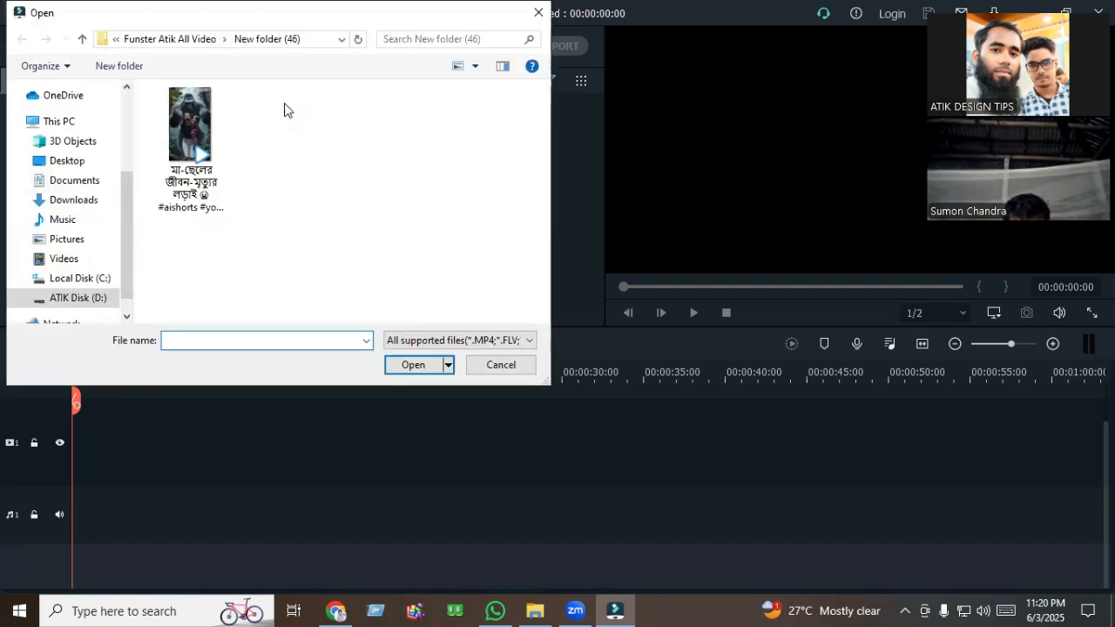
pyautogui.click(73, 199)
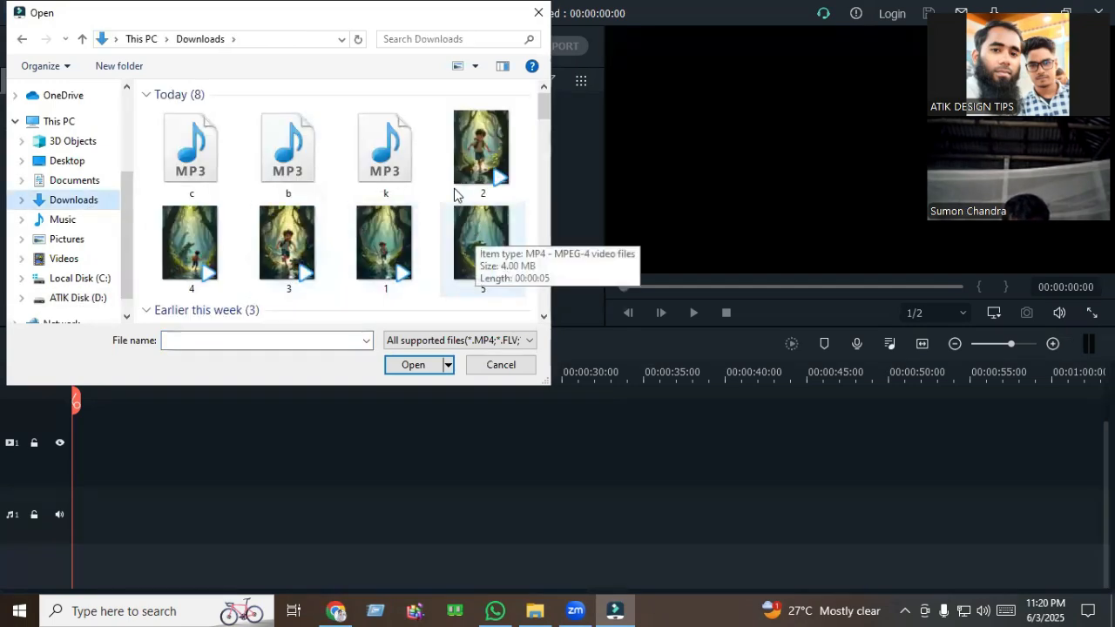
pyautogui.moveTo(141, 145); pyautogui.dragTo(451, 258)
pyautogui.scroll(-1, 448, 259)
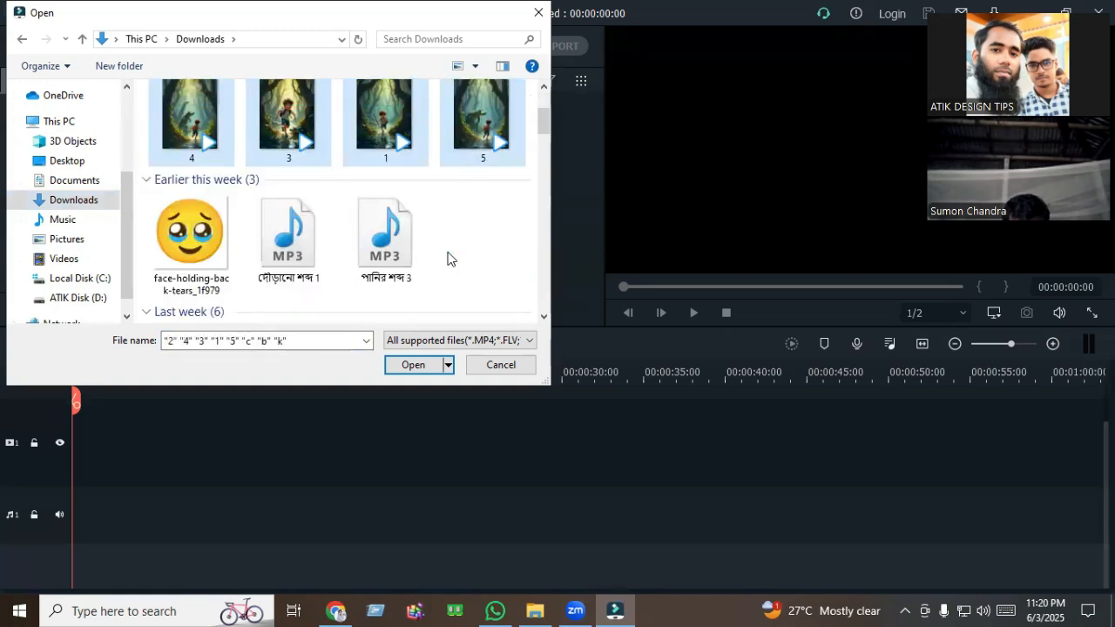
pyautogui.keyDown('ctrl'); pyautogui.click(399, 260); pyautogui.keyUp('ctrl')
pyautogui.keyDown('ctrl'); pyautogui.click(292, 259); pyautogui.keyUp('ctrl')
pyautogui.scroll(-3, 261, 261)
pyautogui.keyDown('ctrl'); pyautogui.click(195, 261); pyautogui.keyUp('ctrl')
pyautogui.click(394, 365)
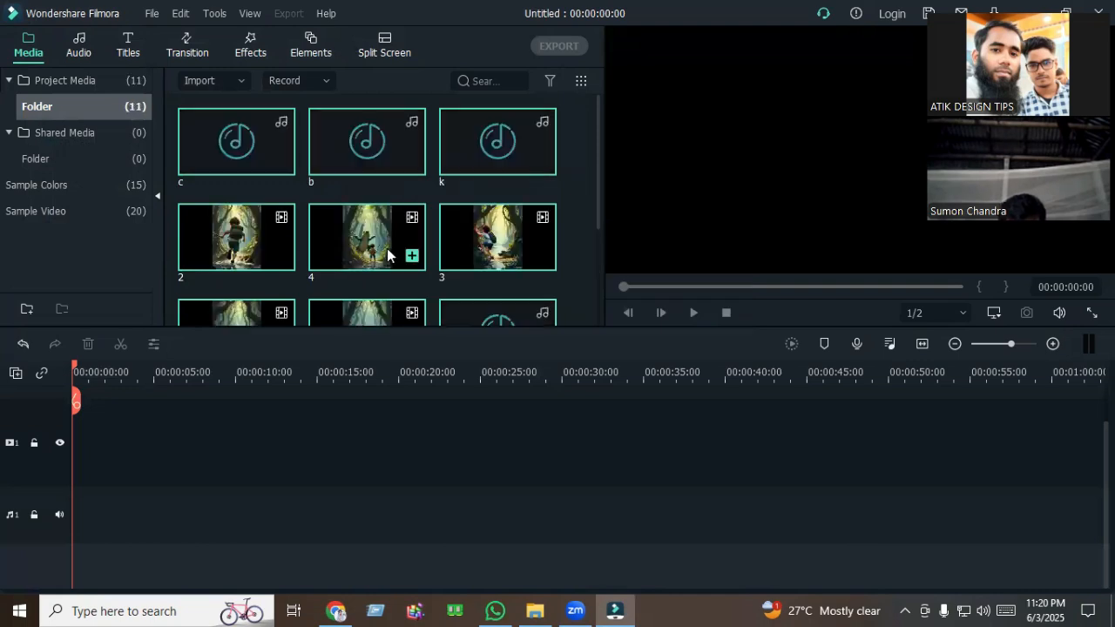
# Add video 1 to the timeline and keep the project settings of 1080 x 1920 at 25fps.
pyautogui.scroll(-3, 388, 252)
pyautogui.click(443, 256)
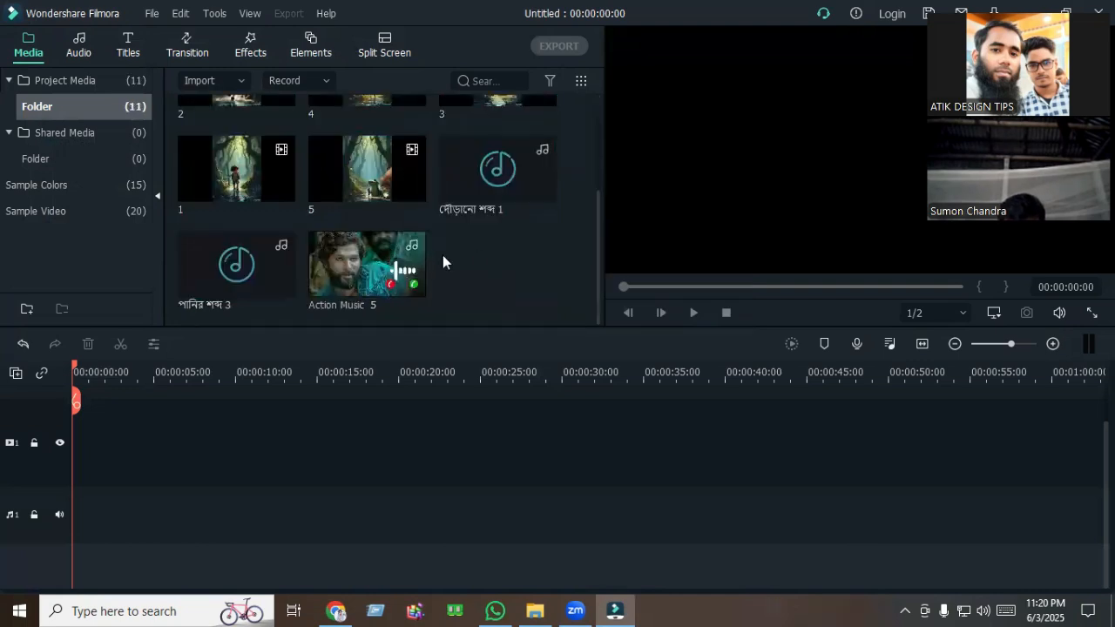
pyautogui.scroll(3, 439, 258)
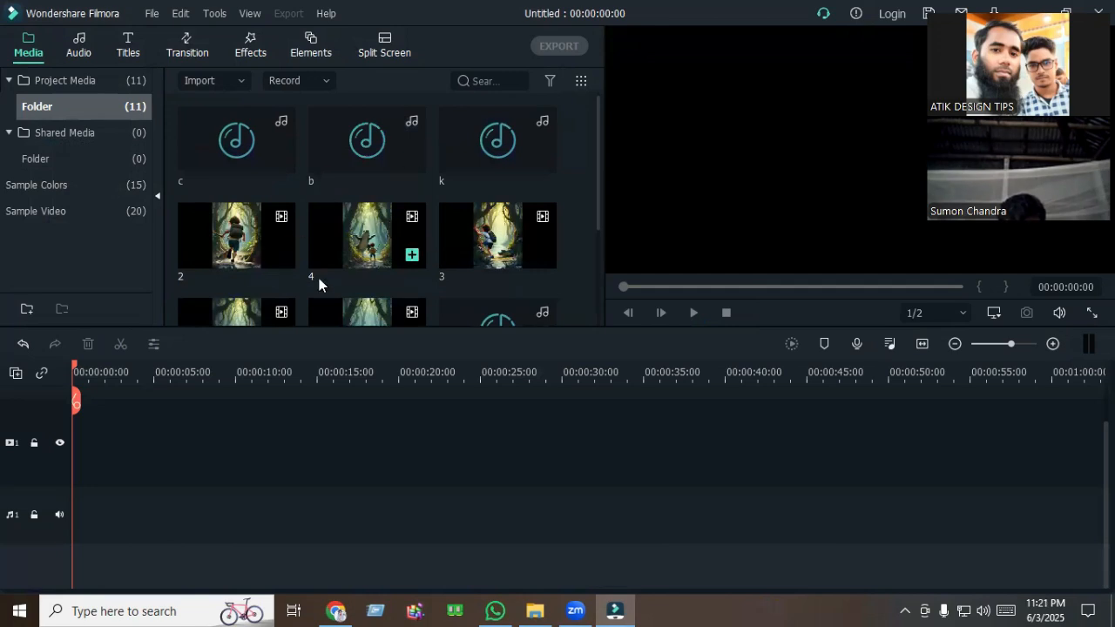
pyautogui.scroll(-3, 357, 273)
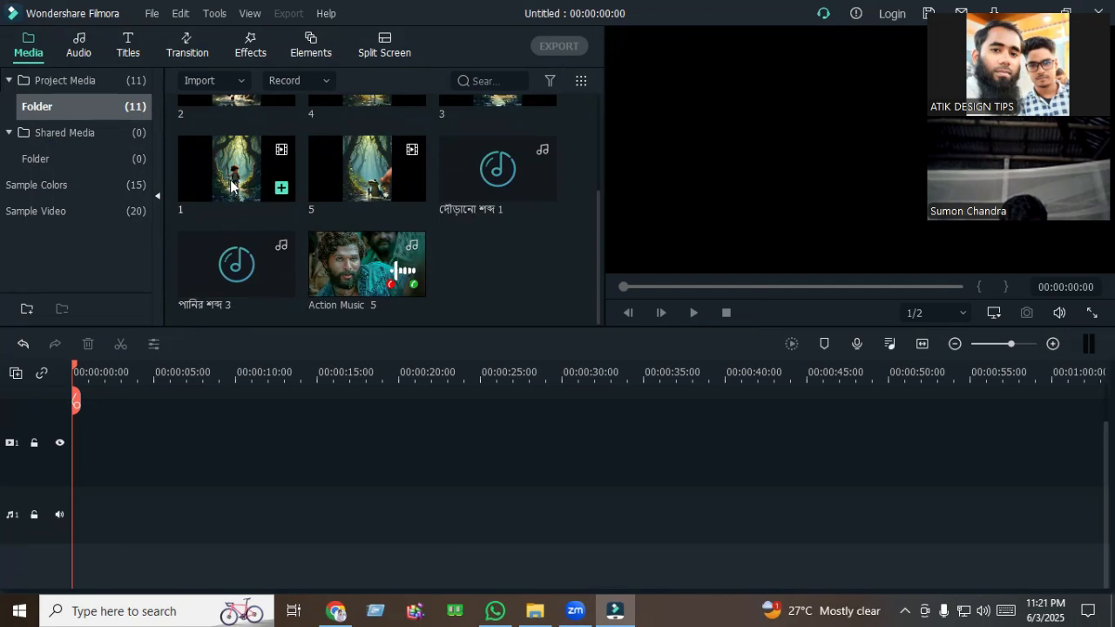
pyautogui.moveTo(290, 199)
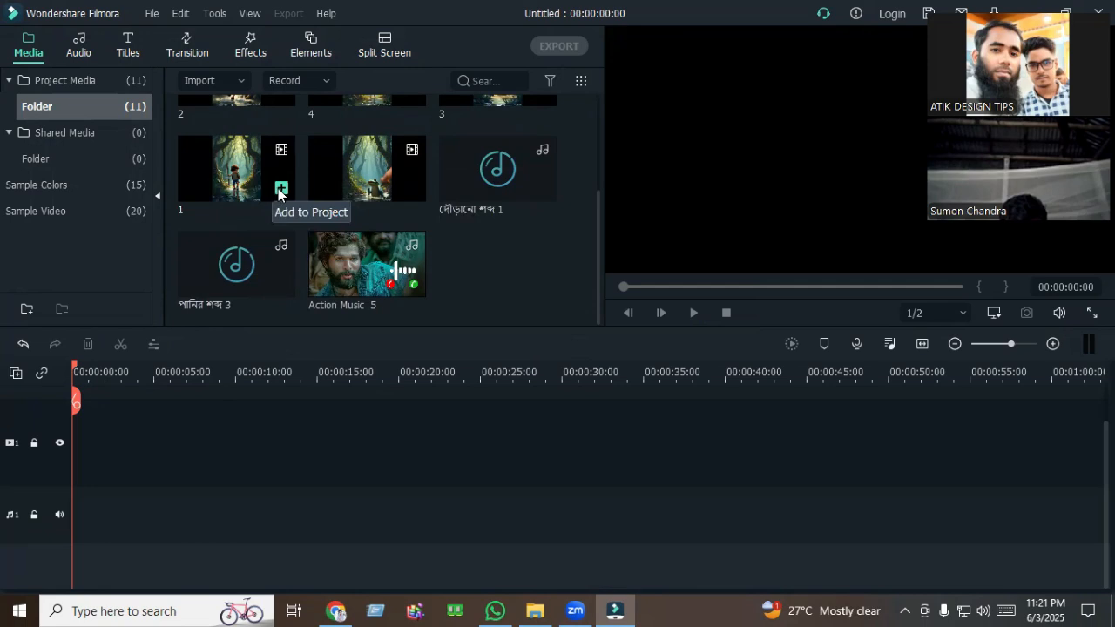
pyautogui.click(280, 190)
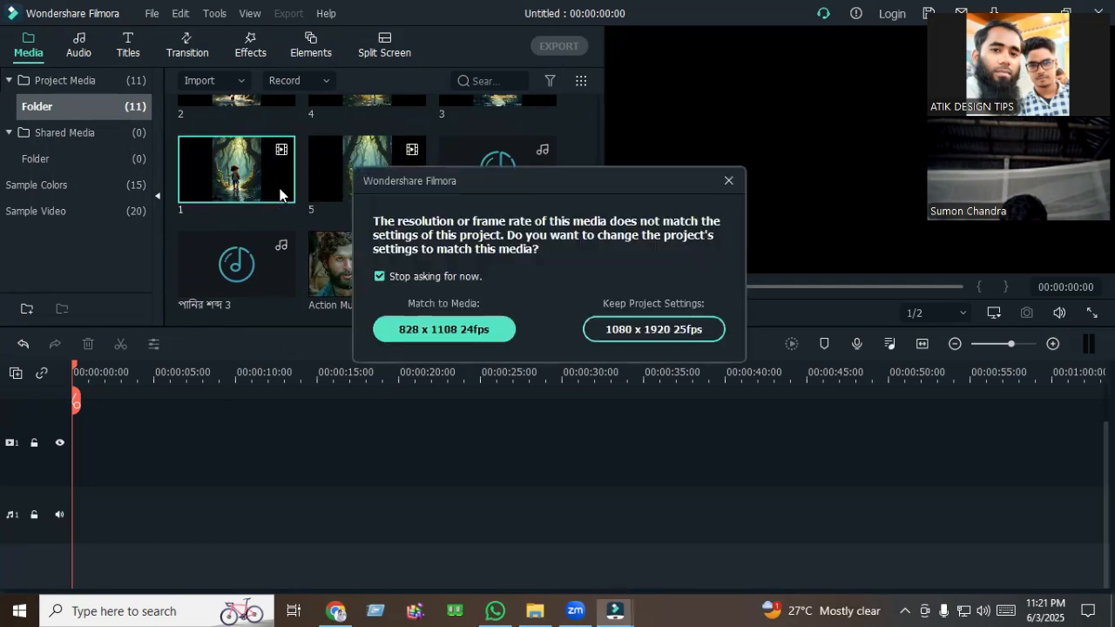
pyautogui.click(648, 329)
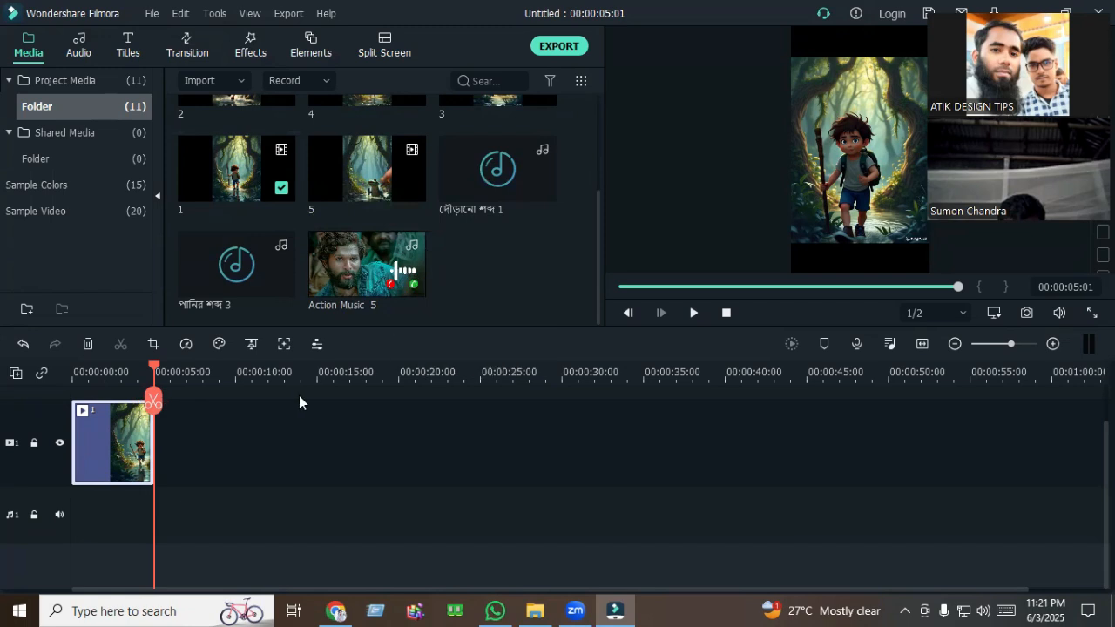
# Append videos 2, 3, 4 and 5 in numerical order after clip 1 on the video track.
pyautogui.scroll(3, 426, 248)
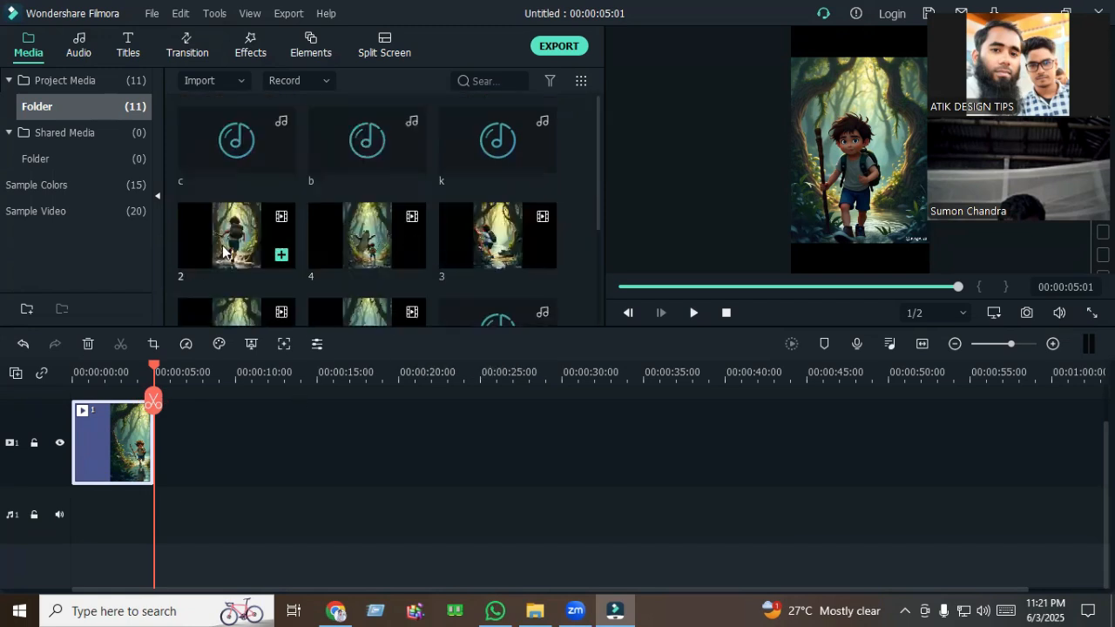
pyautogui.moveTo(224, 248); pyautogui.dragTo(180, 459)
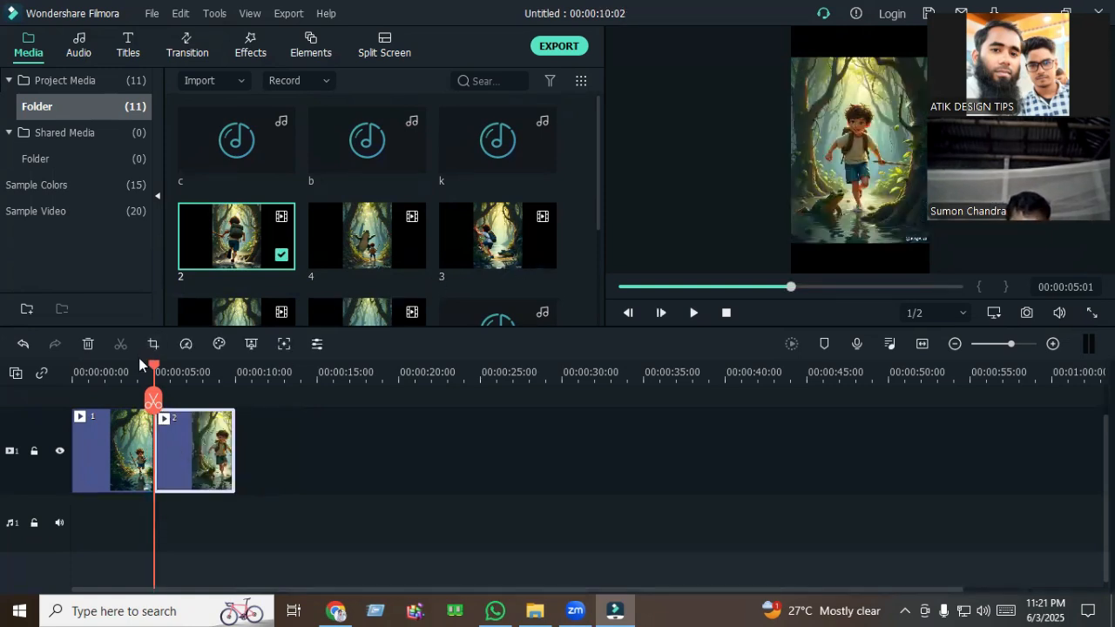
pyautogui.click(542, 255)
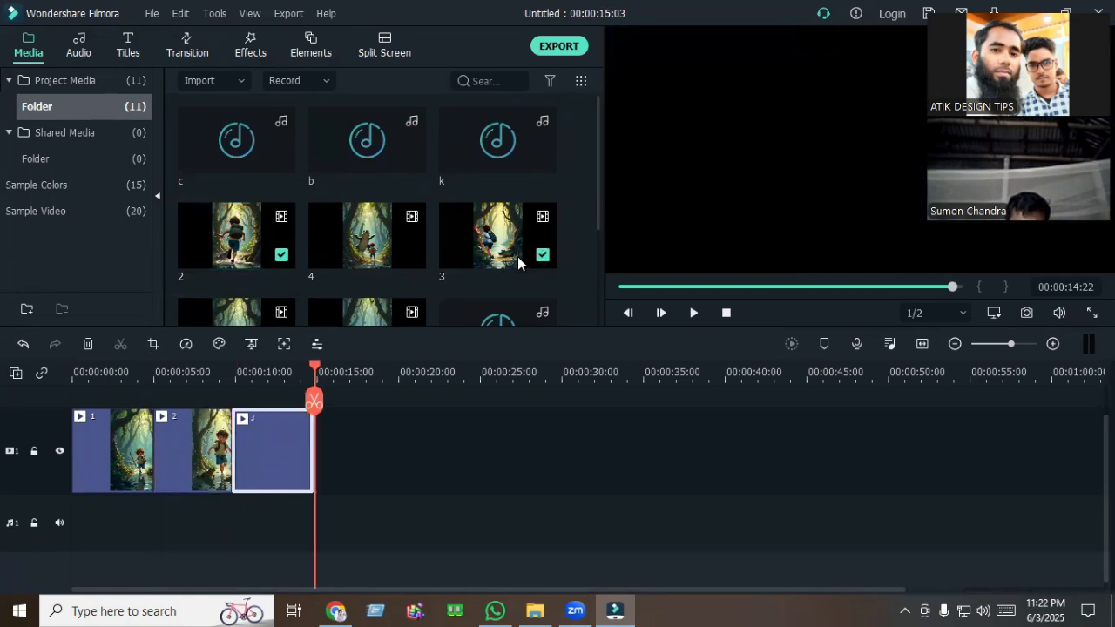
pyautogui.click(411, 255)
pyautogui.scroll(-2, 288, 205)
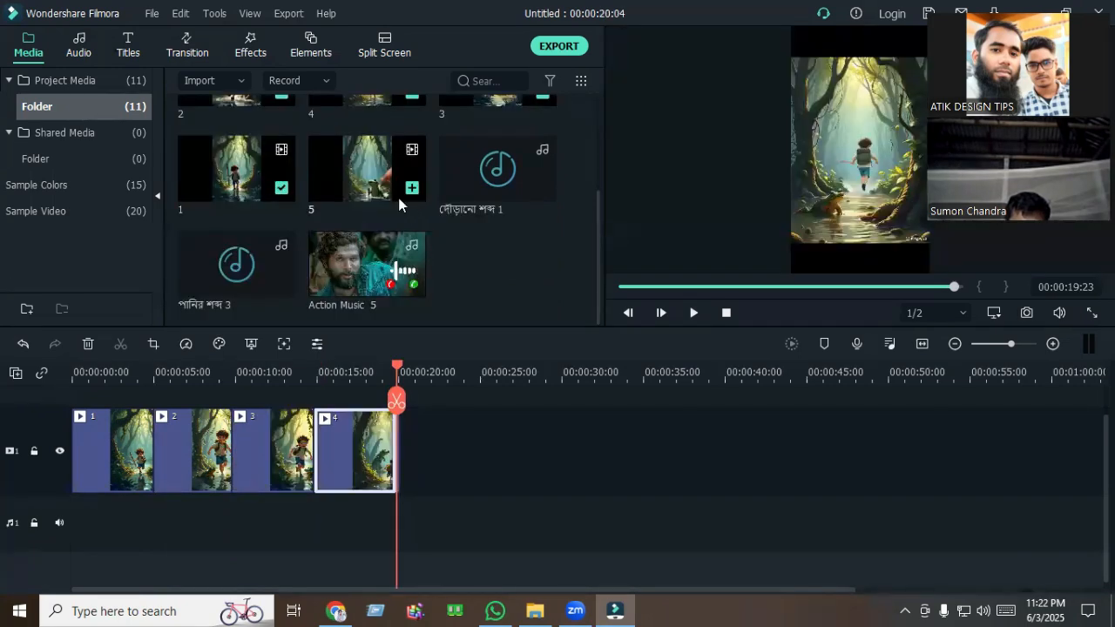
pyautogui.click(412, 188)
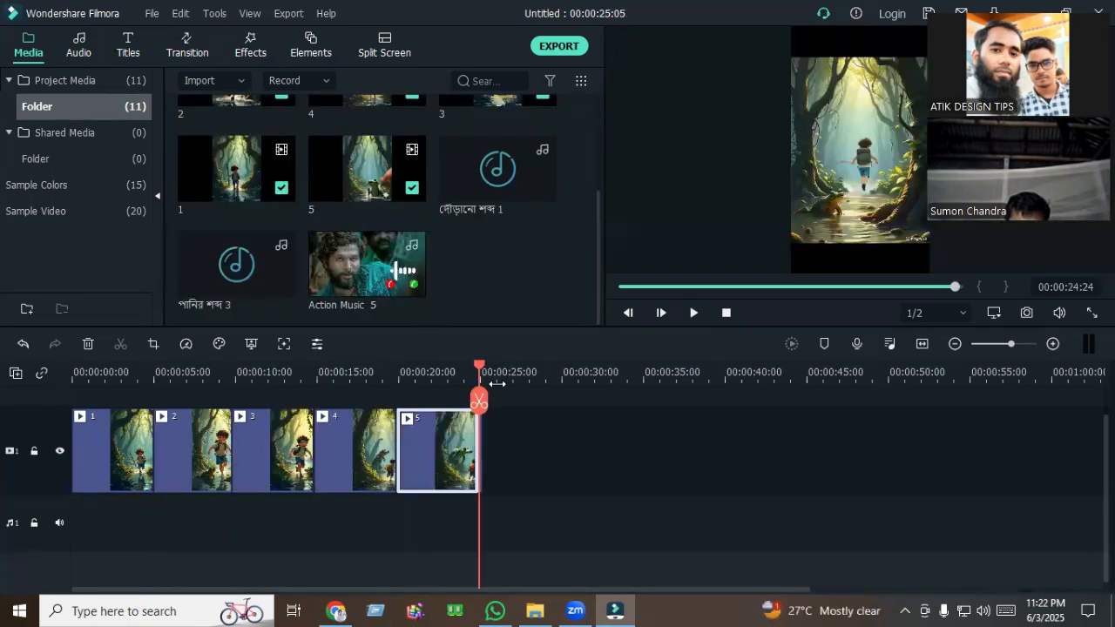
# Check the extent of the assembled five-clip sequence and return the playhead to its beginning.
pyautogui.moveTo(480, 375); pyautogui.dragTo(6, 380)
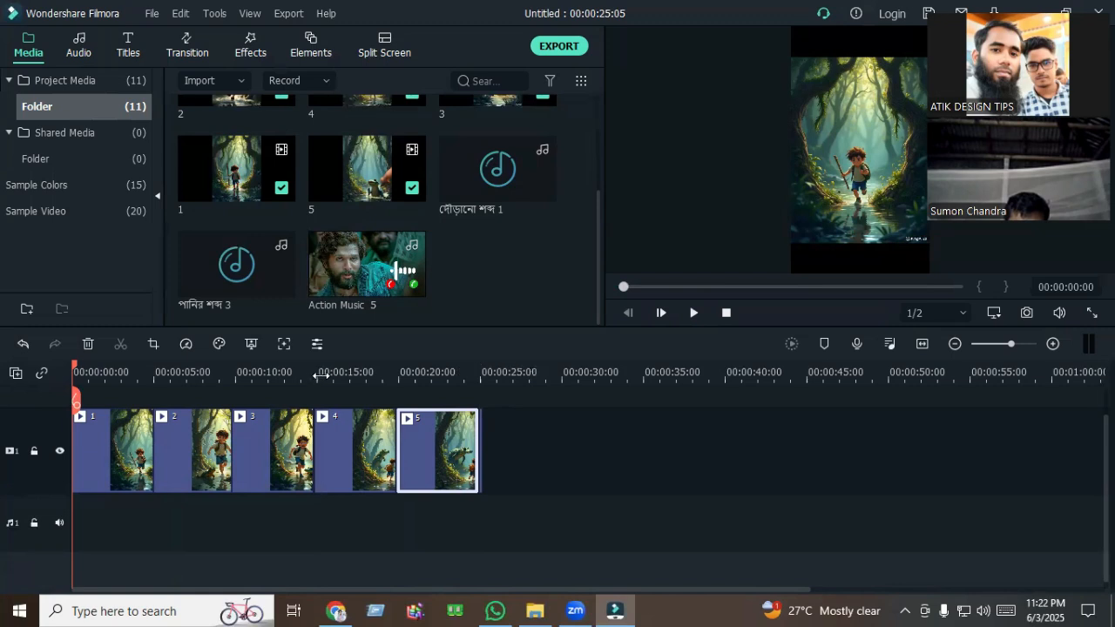
pyautogui.moveTo(247, 371); pyautogui.dragTo(443, 374)
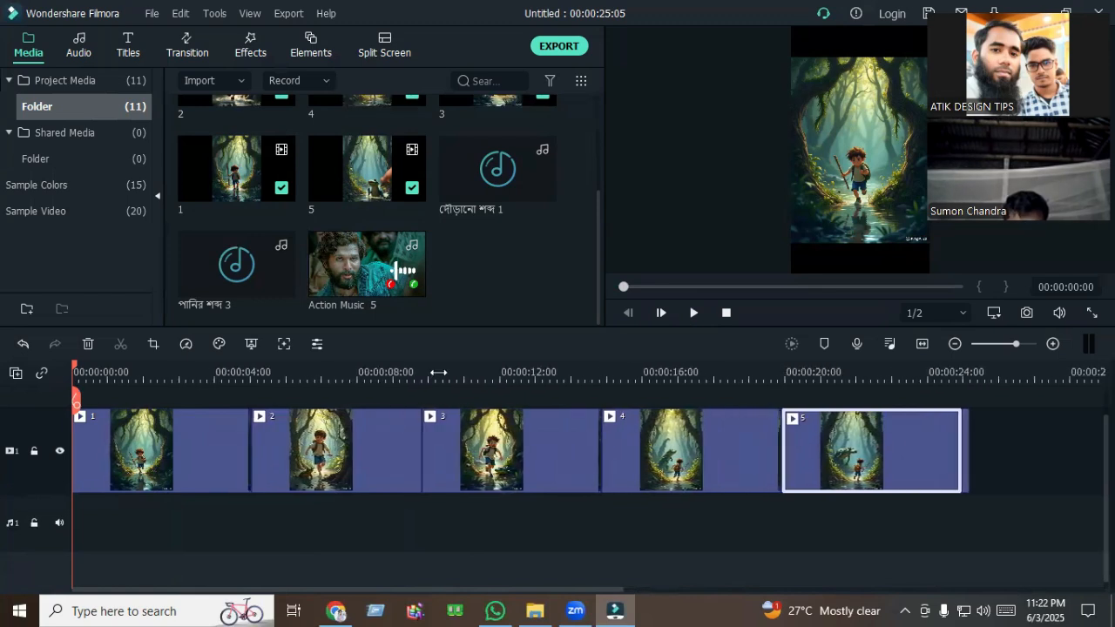
pyautogui.press('End')
pyautogui.click(933, 528)
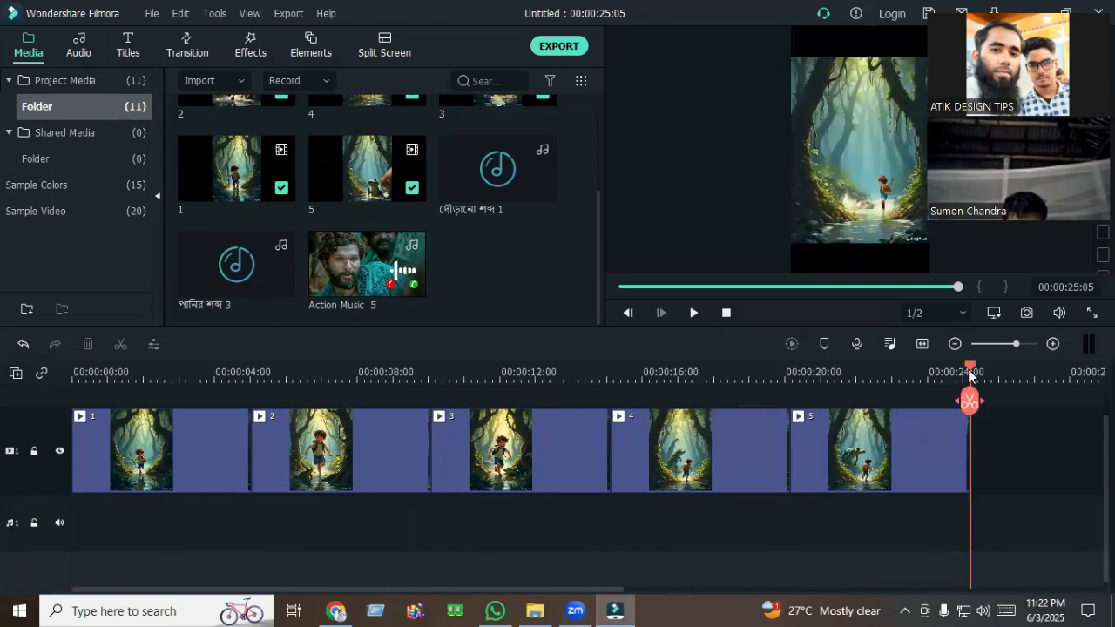
pyautogui.press('Home')
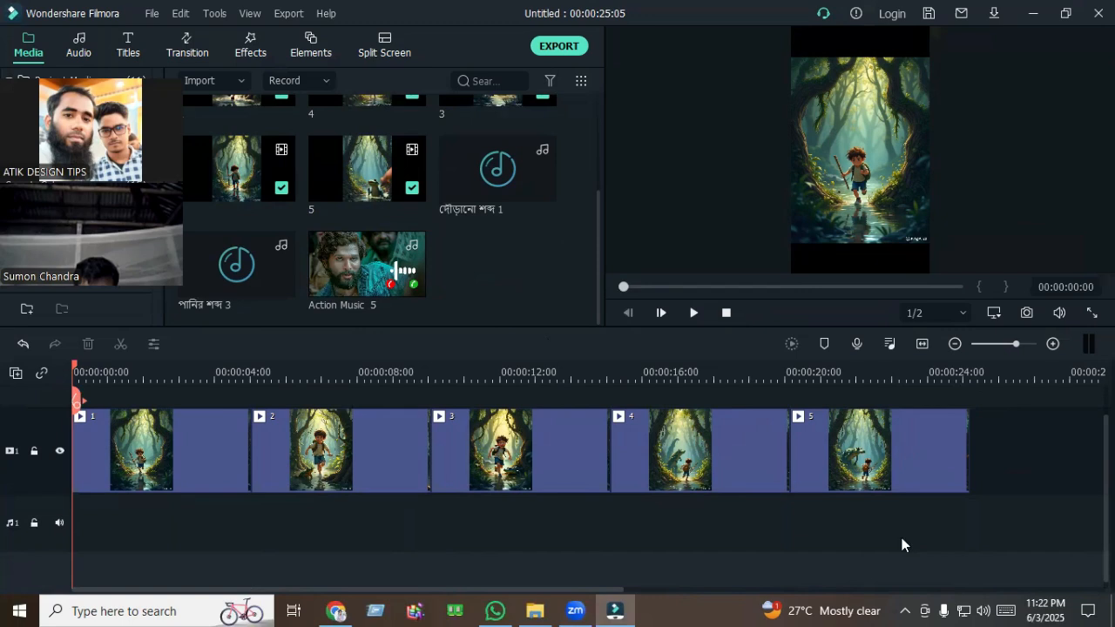
pyautogui.click(765, 607)
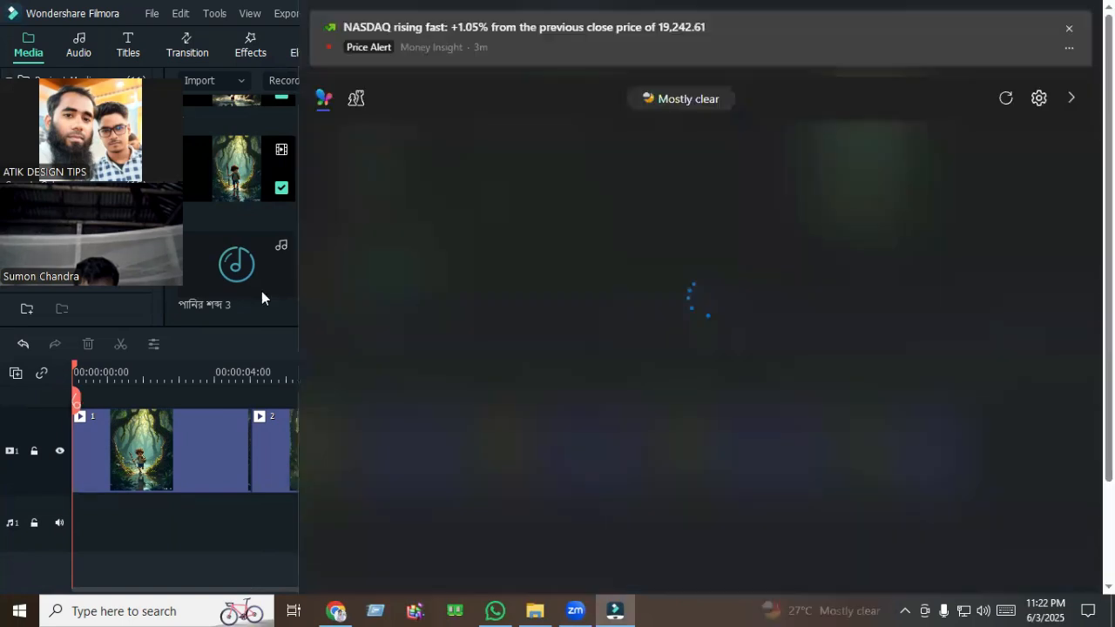
pyautogui.click(235, 405)
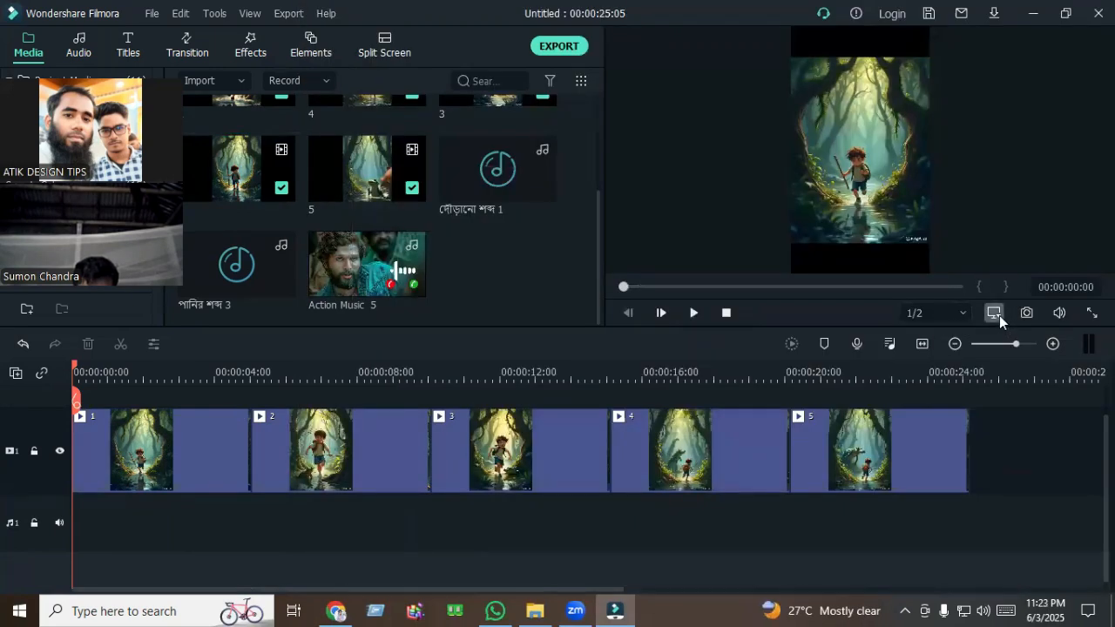
# Review the resolution options in the project settings and accept the 1080 x 1920 resolution.
pyautogui.click(994, 312)
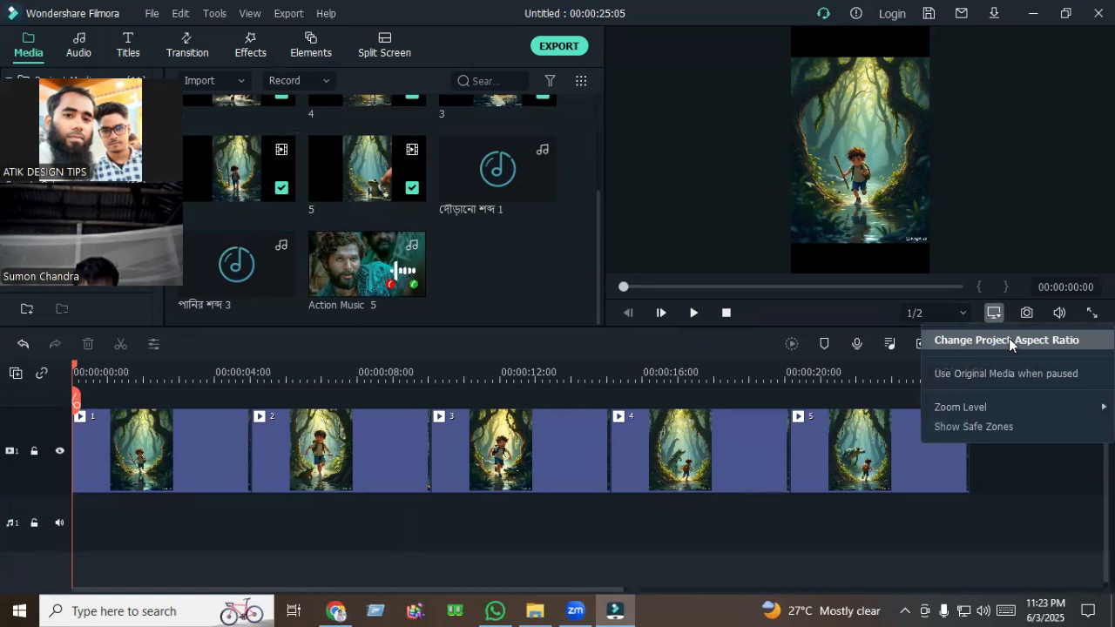
pyautogui.click(1008, 338)
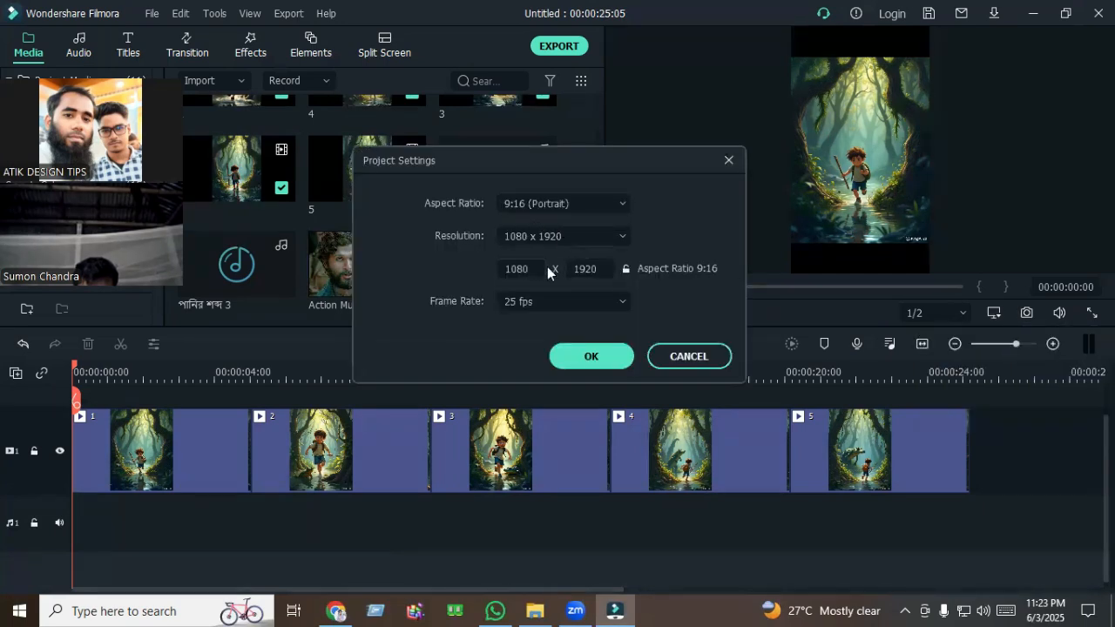
pyautogui.click(597, 240)
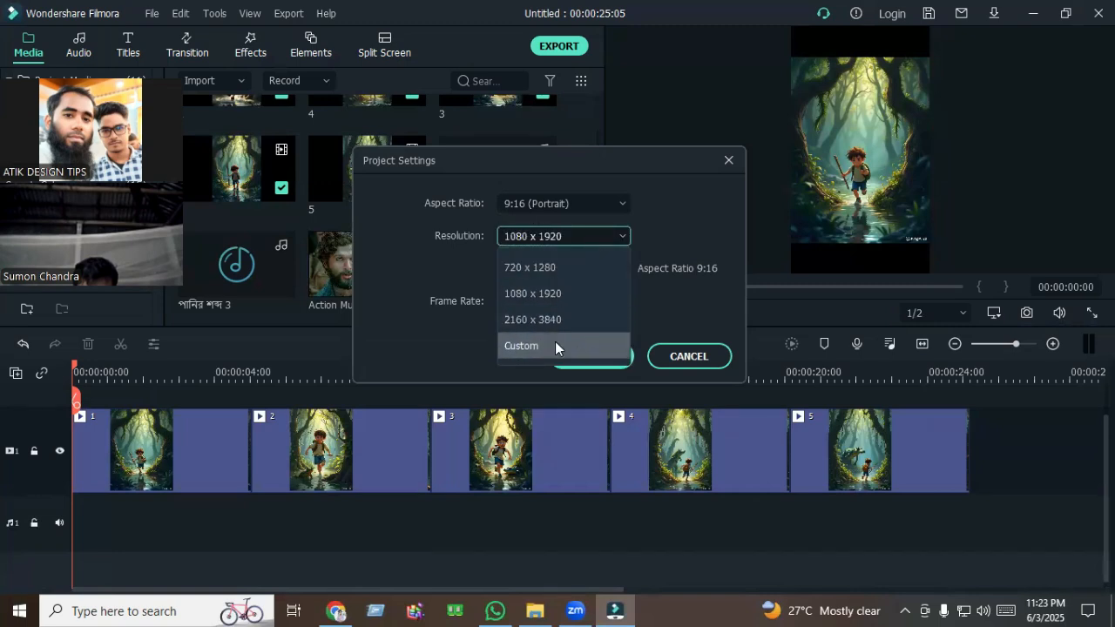
pyautogui.click(687, 318)
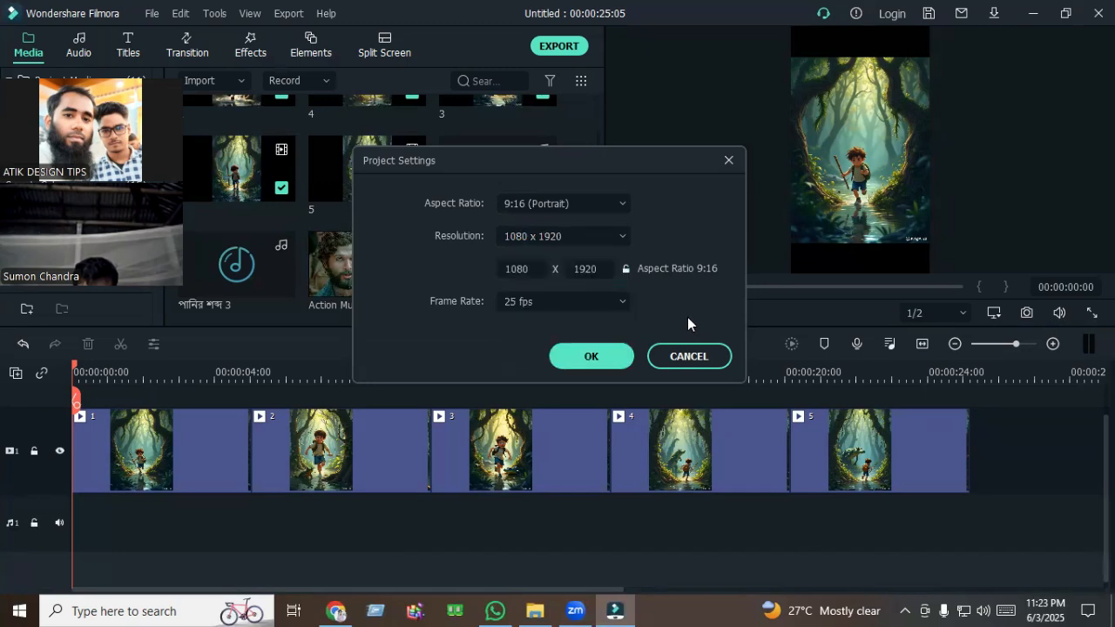
pyautogui.click(601, 356)
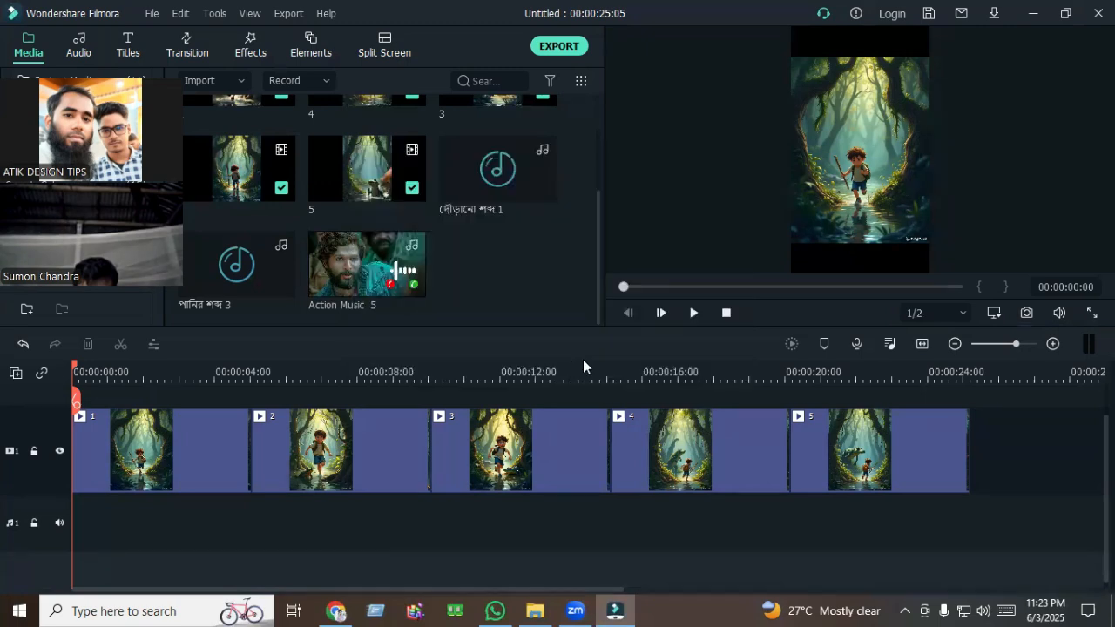
# Play the sequence from the start and pause it near the end of clip 1, at about 4 seconds.
pyautogui.click(687, 314)
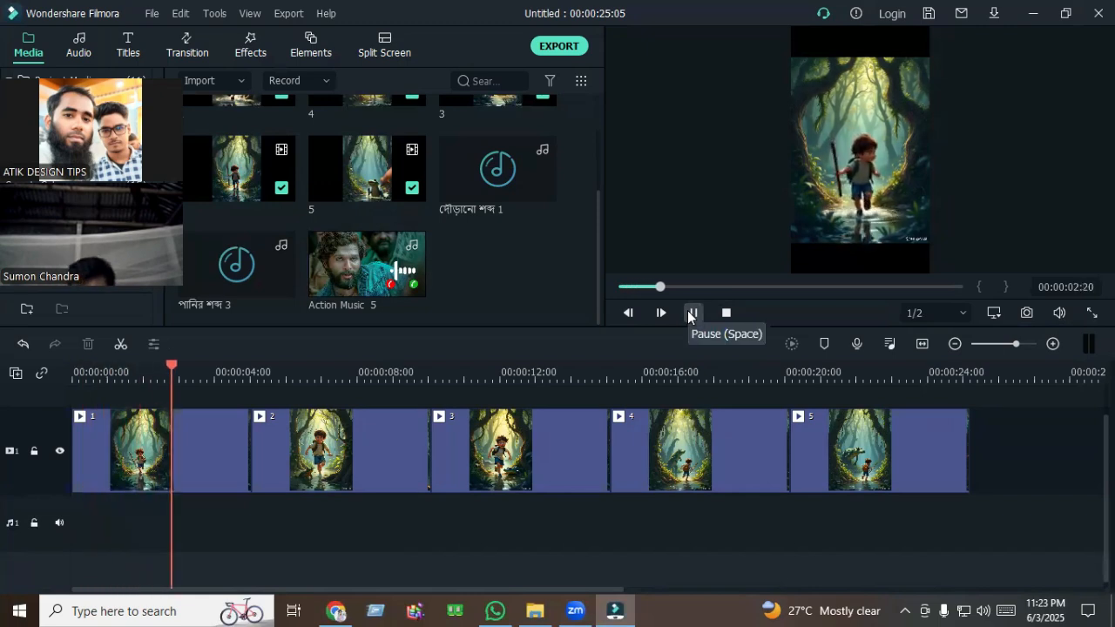
pyautogui.click(691, 314)
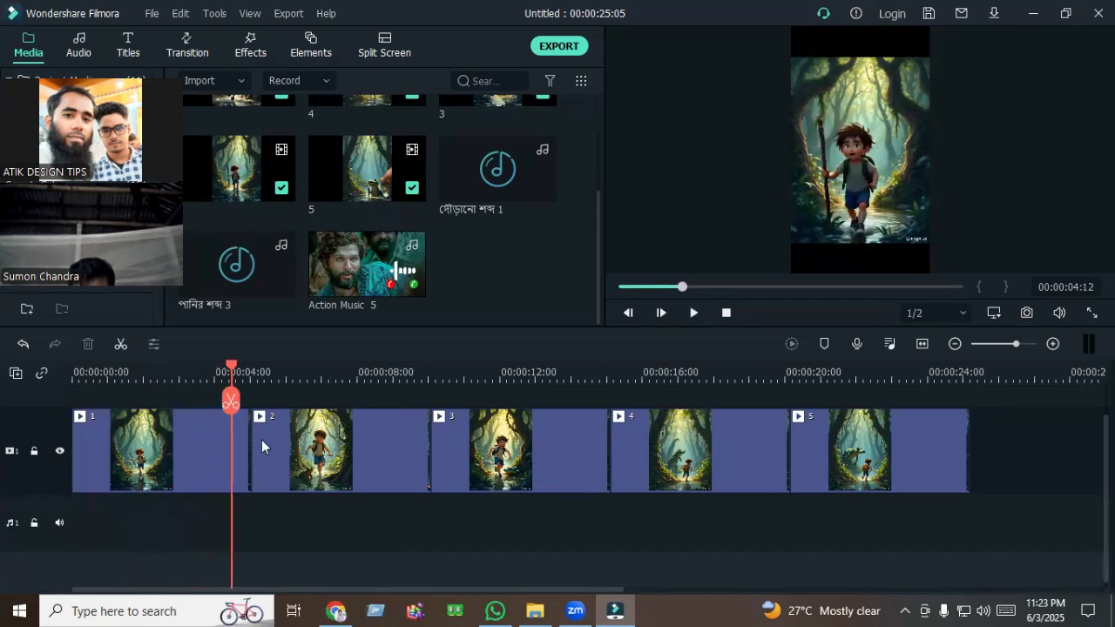
# Try resizing clip 1 in the preview, and undo the change.
pyautogui.click(212, 455)
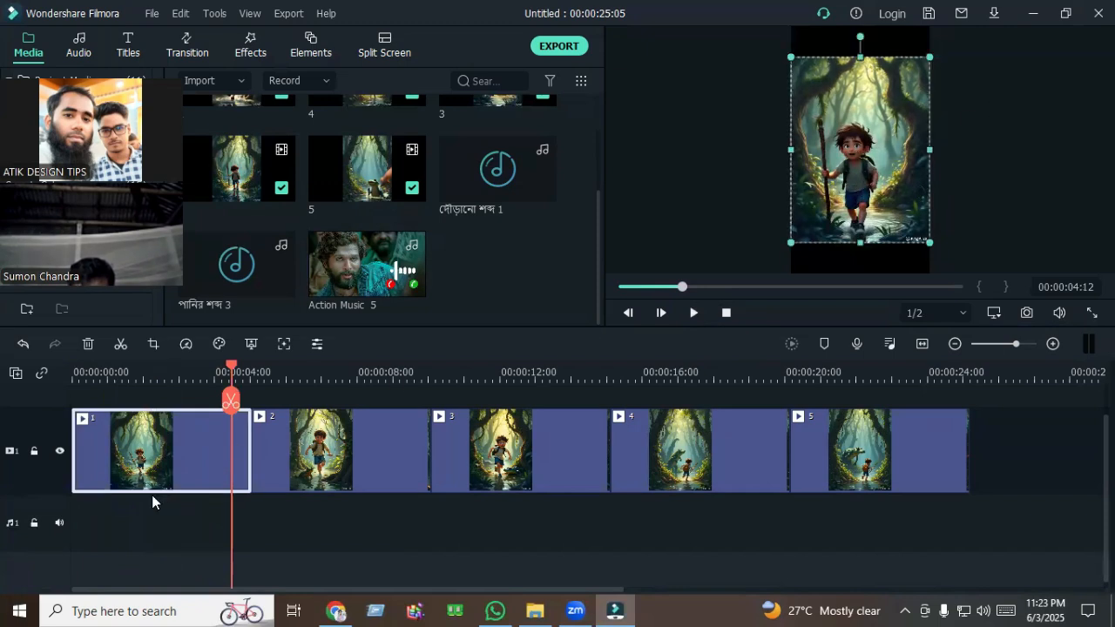
pyautogui.click(151, 518)
pyautogui.click(145, 456)
pyautogui.moveTo(789, 240); pyautogui.dragTo(833, 221)
pyautogui.hotkey('ctrl', 'z')
pyautogui.hotkey('ctrl', 'z')
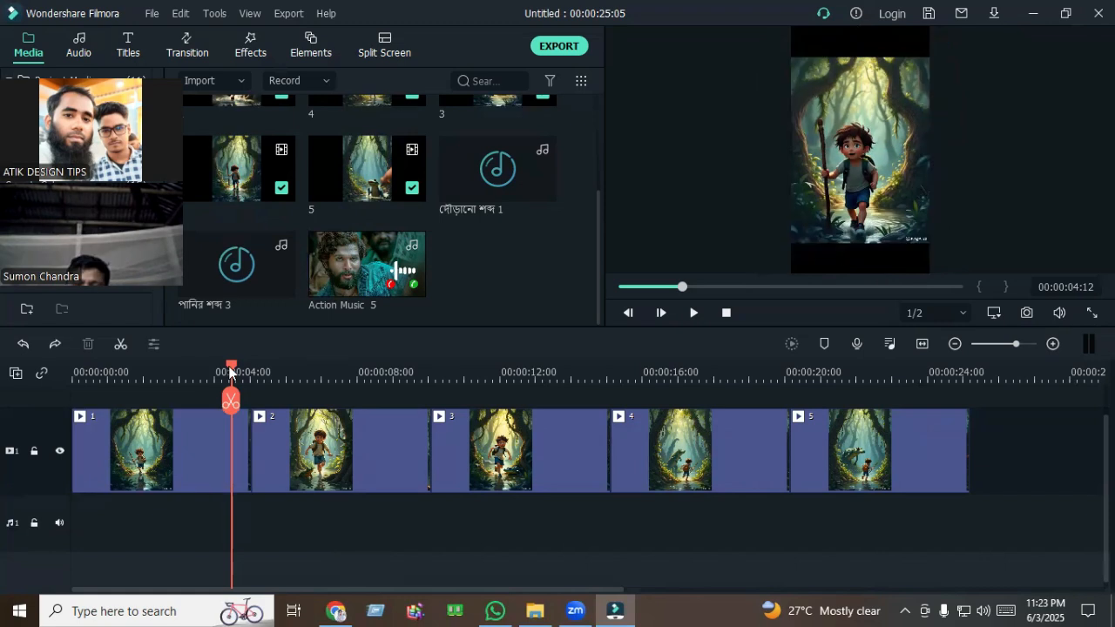
# Play the sequence from its beginning into clip 3, and jump to about 18 seconds within clip 4.
pyautogui.moveTo(230, 373); pyautogui.dragTo(35, 381)
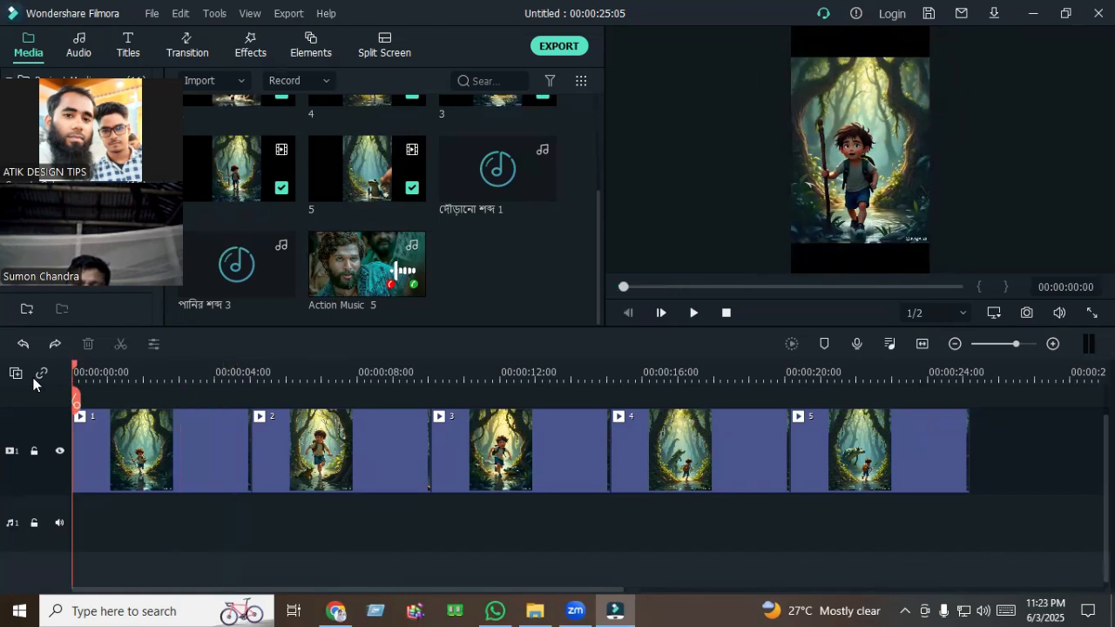
pyautogui.click(697, 312)
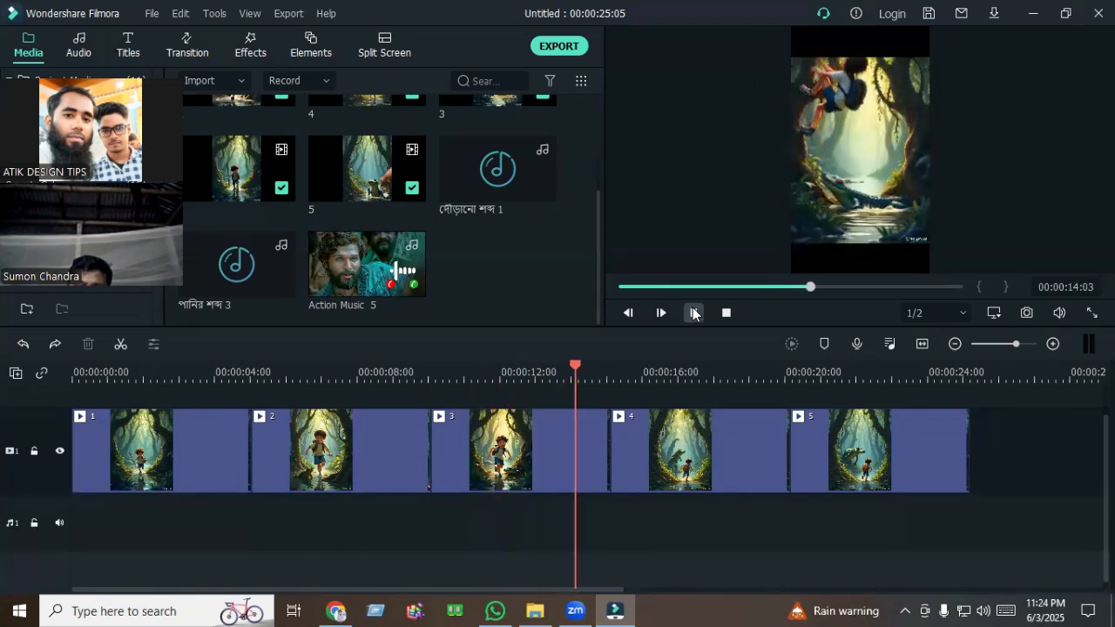
pyautogui.click(718, 375)
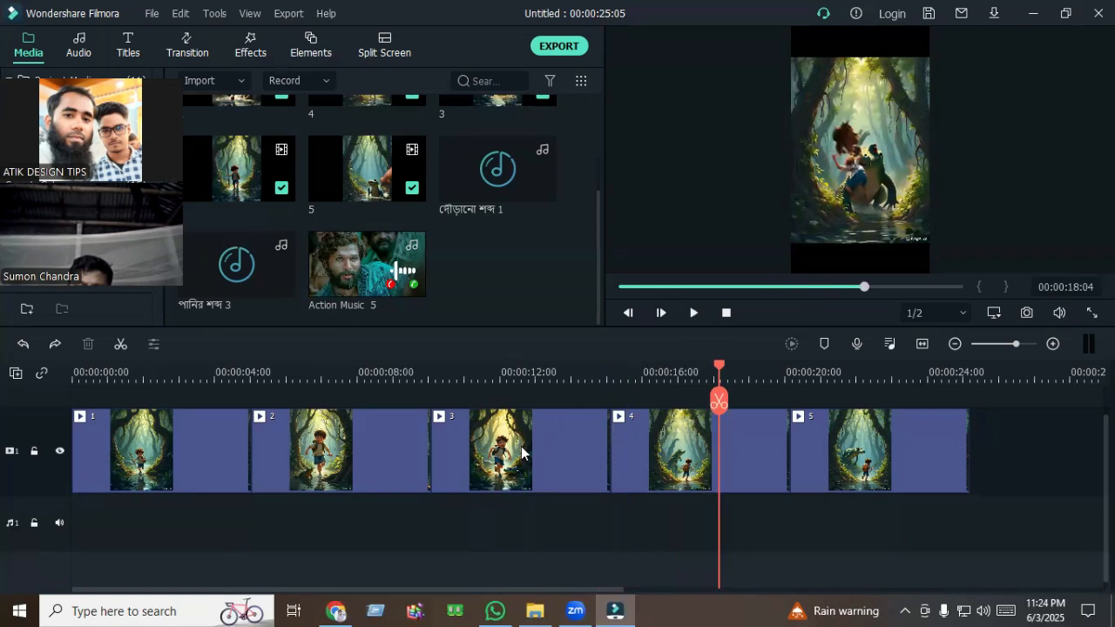
# Swap clips 3 and 4 on the video track so clip 4 follows clip 2 and clip 3 precedes clip 5.
pyautogui.click(523, 456)
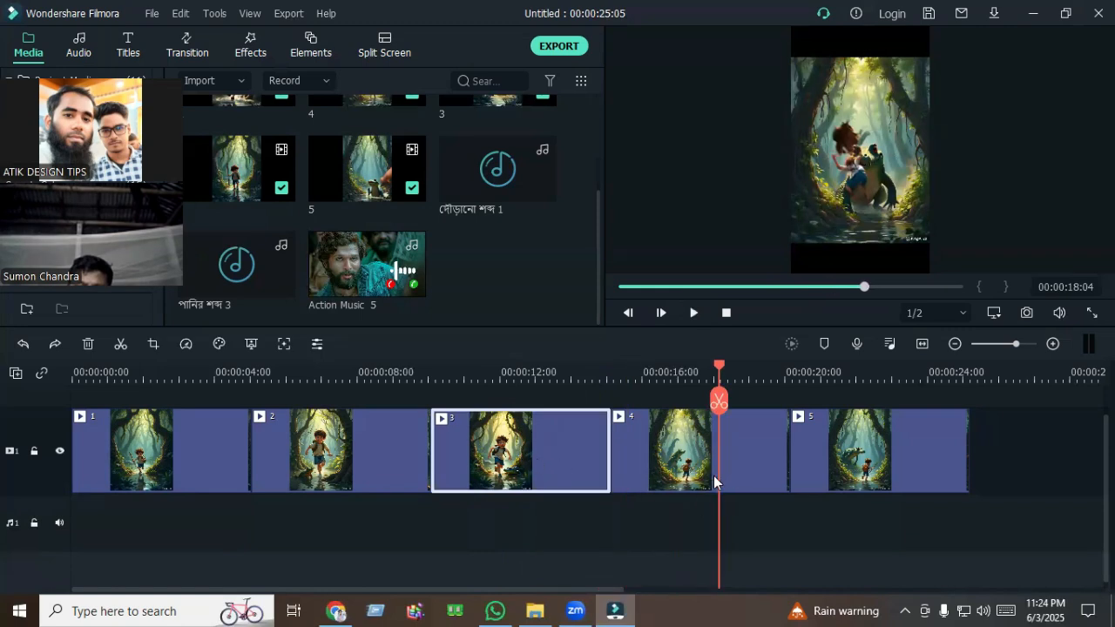
pyautogui.moveTo(710, 467); pyautogui.dragTo(1072, 493)
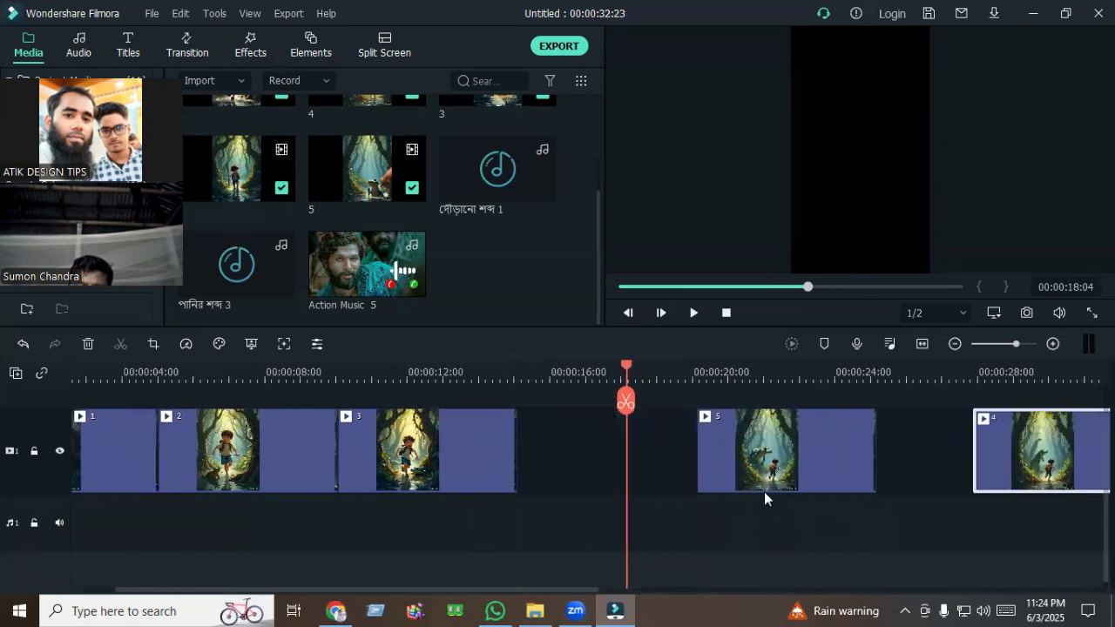
pyautogui.moveTo(446, 468); pyautogui.dragTo(612, 467)
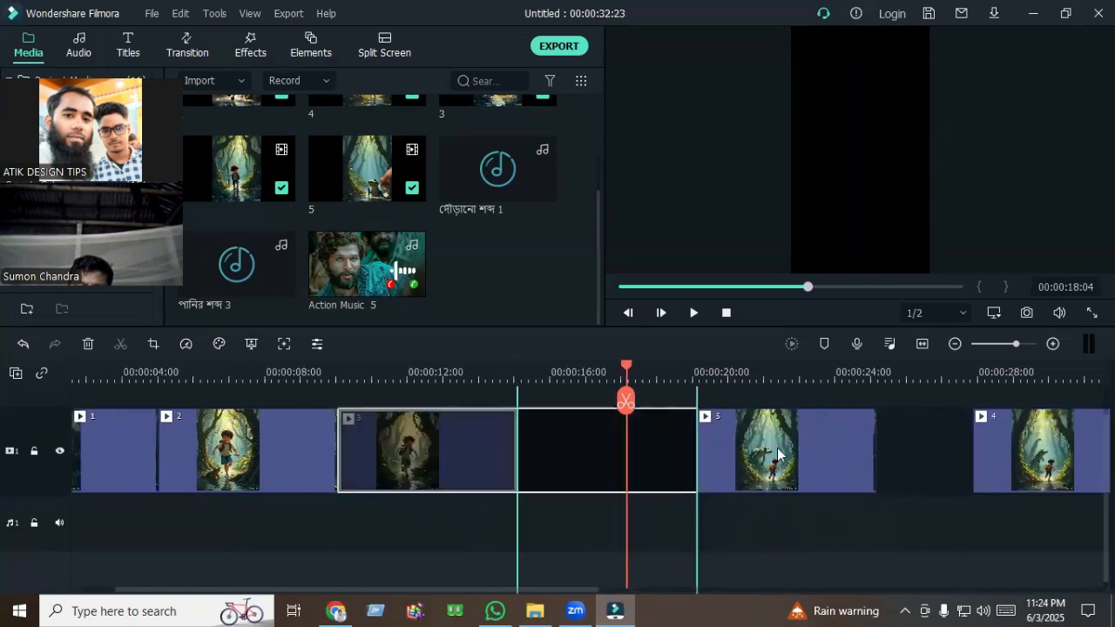
pyautogui.moveTo(997, 437); pyautogui.dragTo(386, 453)
# Split clip 5 at 00:00:23:03 and delete its first part, closing the gap.
pyautogui.click(693, 313)
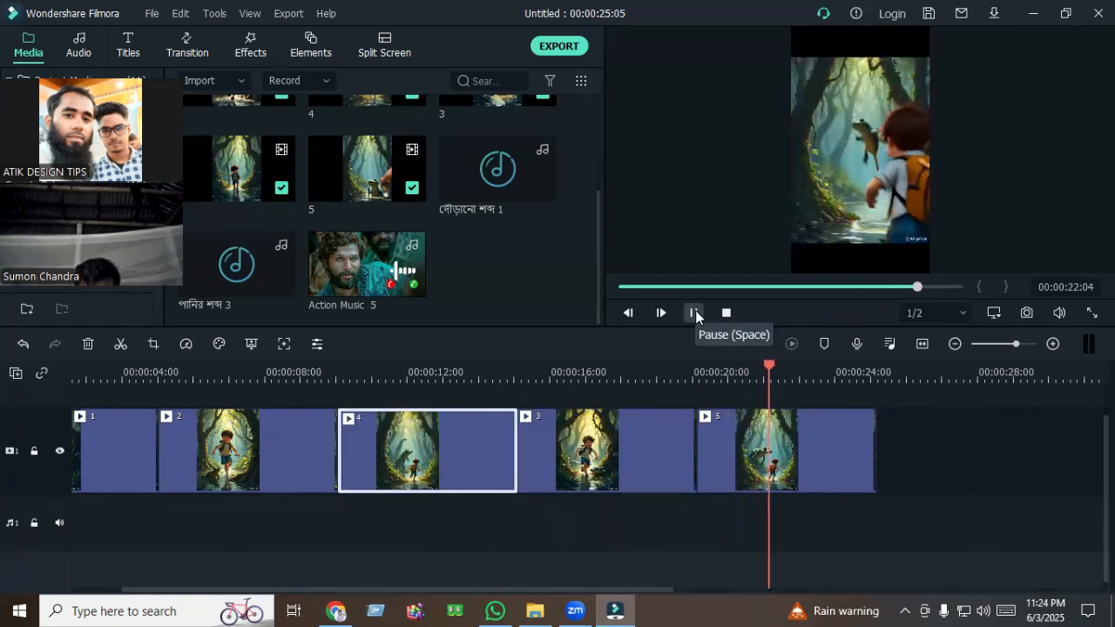
pyautogui.click(694, 313)
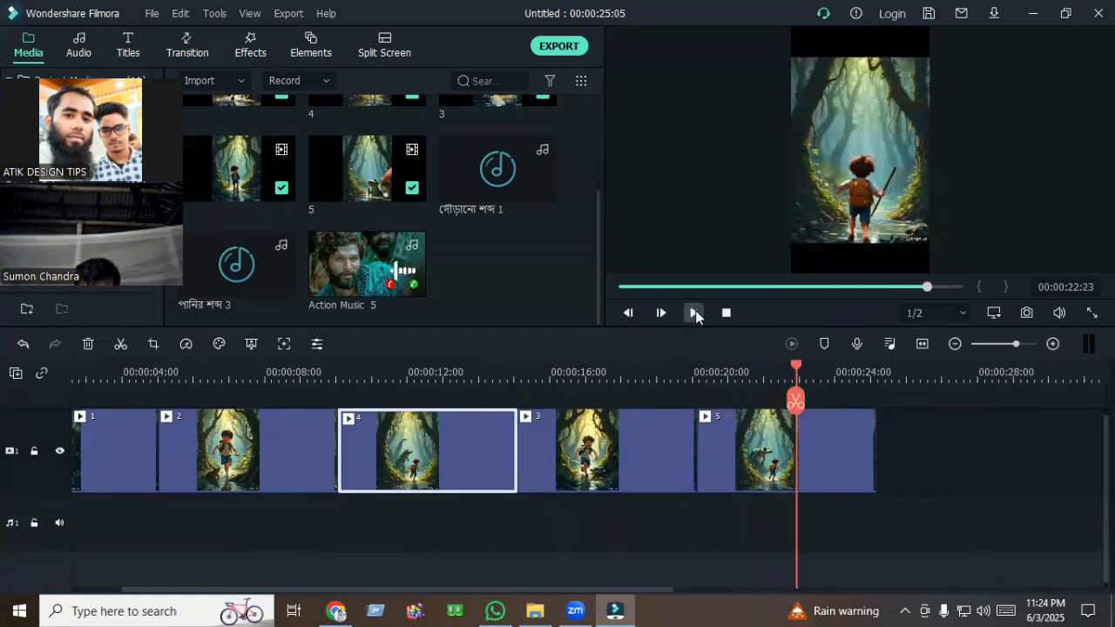
pyautogui.moveTo(796, 375); pyautogui.dragTo(785, 374)
pyautogui.click(801, 376)
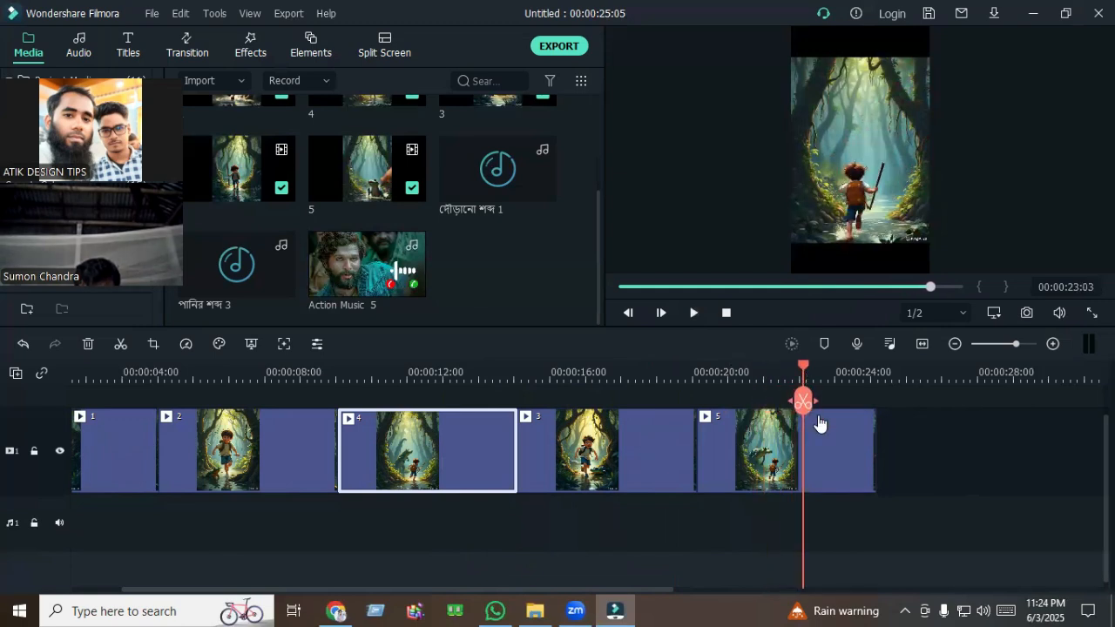
pyautogui.click(819, 466)
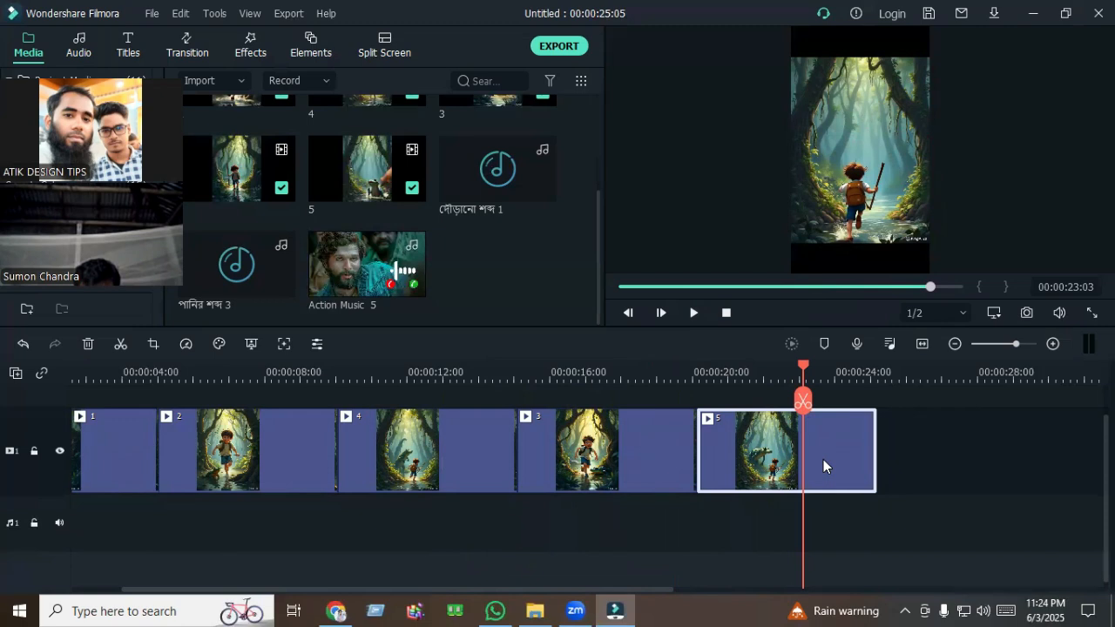
pyautogui.click(802, 402)
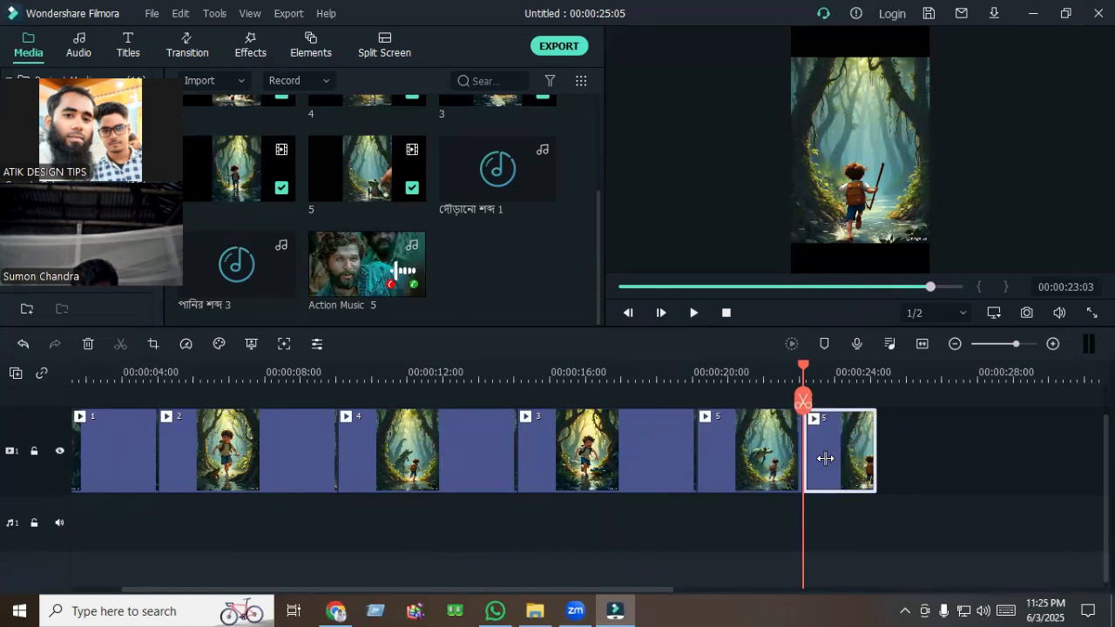
pyautogui.click(756, 462)
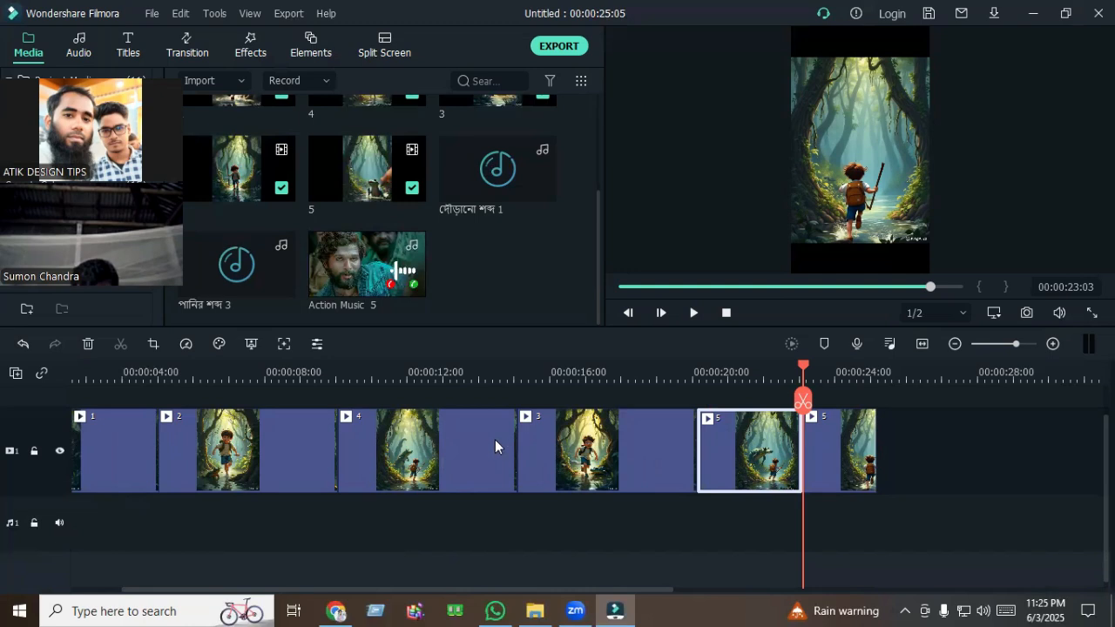
pyautogui.click(87, 344)
# Move the remaining part of clip 5 between clips 2 and 4 on the video track.
pyautogui.moveTo(696, 375); pyautogui.dragTo(647, 391)
pyautogui.click(606, 460)
pyautogui.click(213, 399)
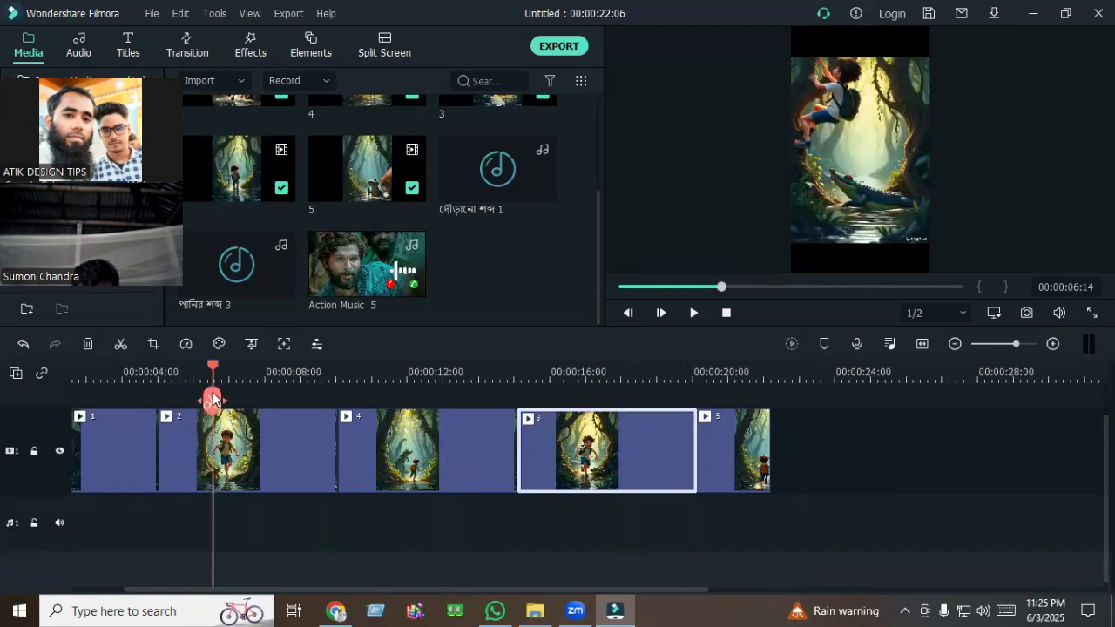
pyautogui.click(696, 312)
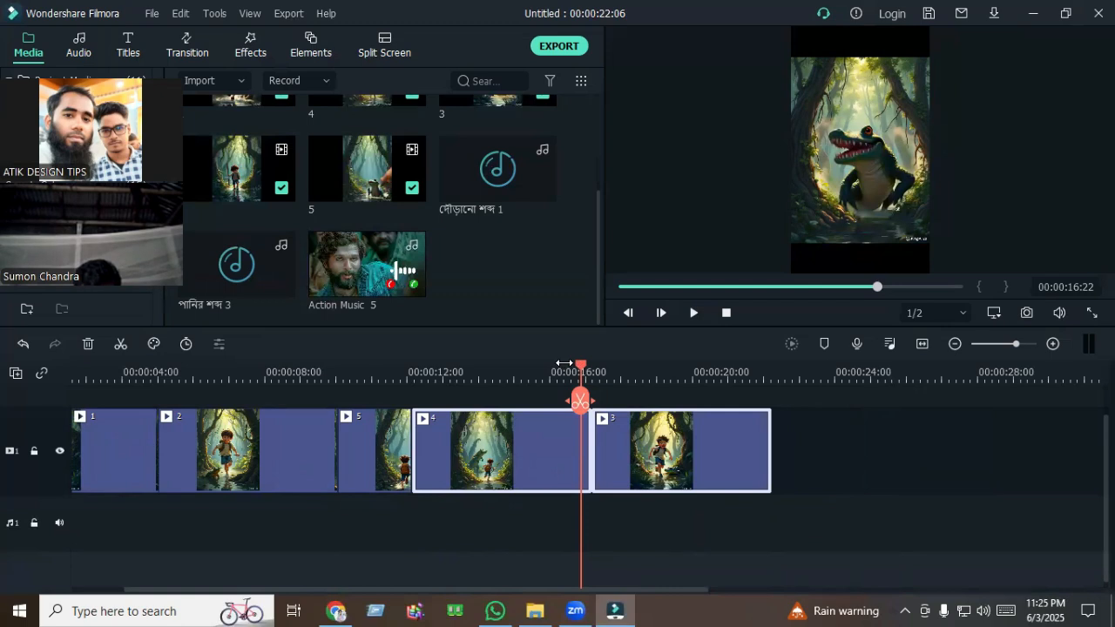
# Play the reordered sequence from about 9 seconds through to clip 3, and return the playhead to the beginning.
pyautogui.moveTo(580, 369); pyautogui.dragTo(305, 374)
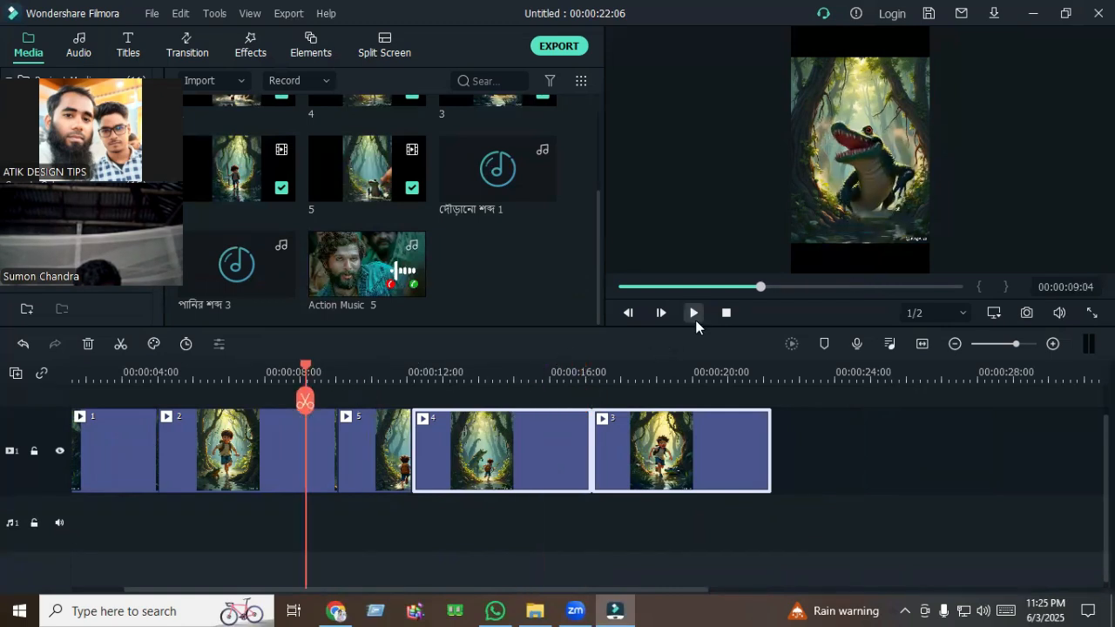
pyautogui.click(694, 313)
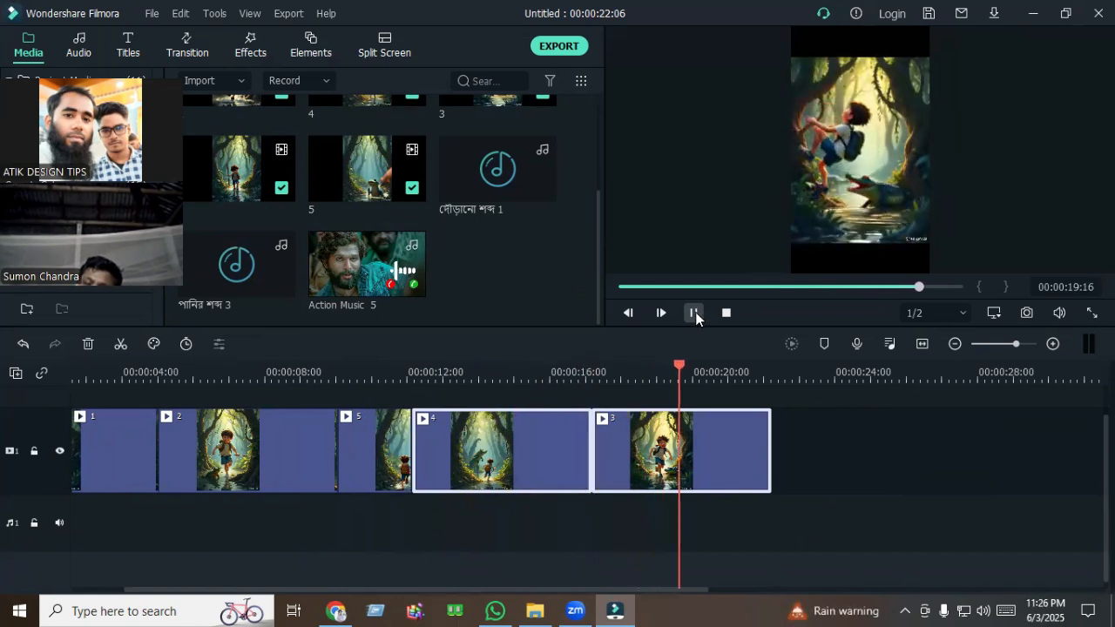
pyautogui.moveTo(765, 373); pyautogui.dragTo(0, 410)
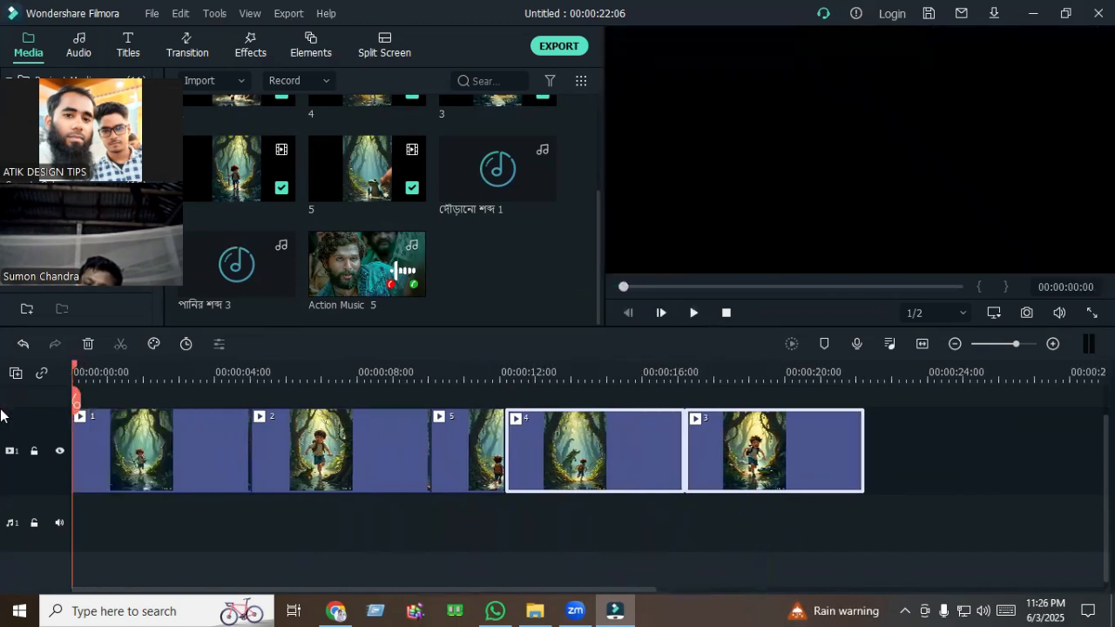
# Inspect the watermark in the lower corner of the first frame in a full-screen preview, and return to the editor.
pyautogui.scroll(1, 226, 479)
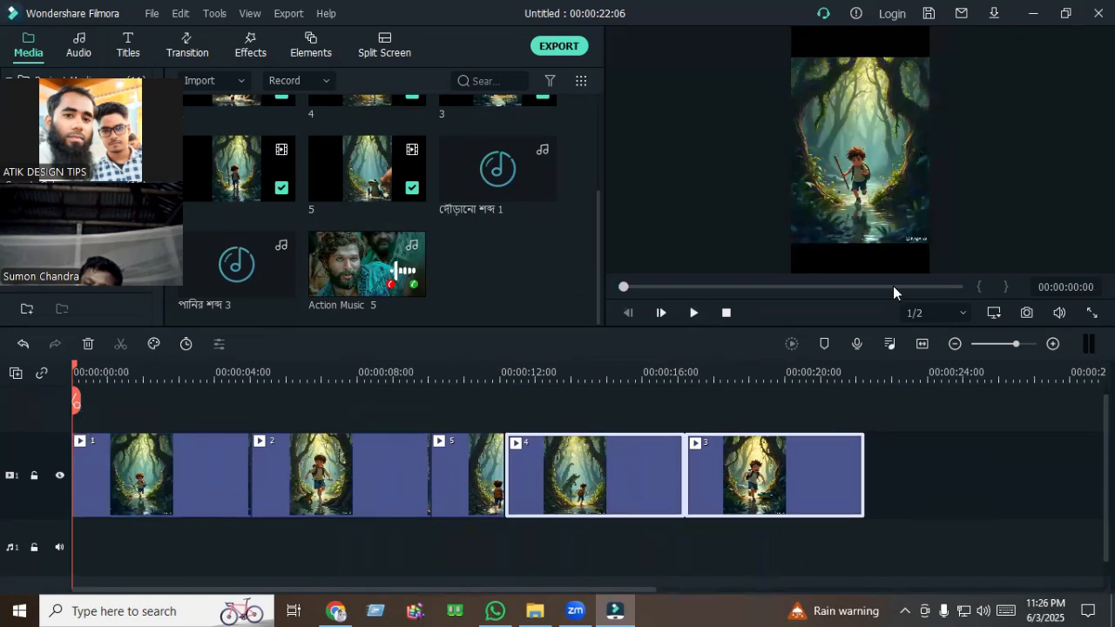
pyautogui.click(1091, 312)
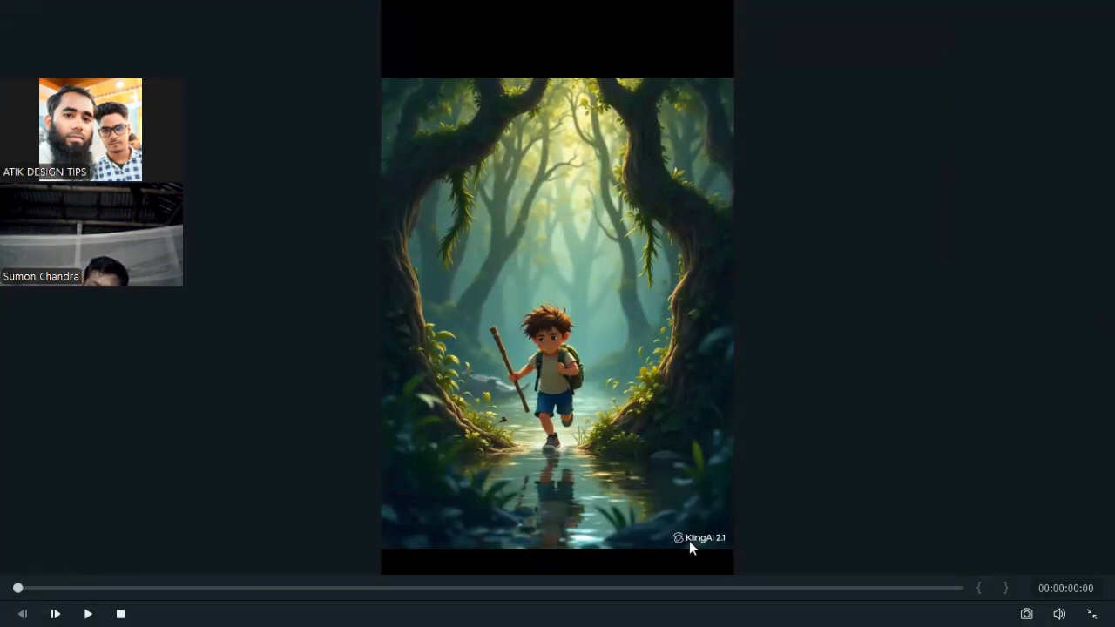
pyautogui.click(1092, 609)
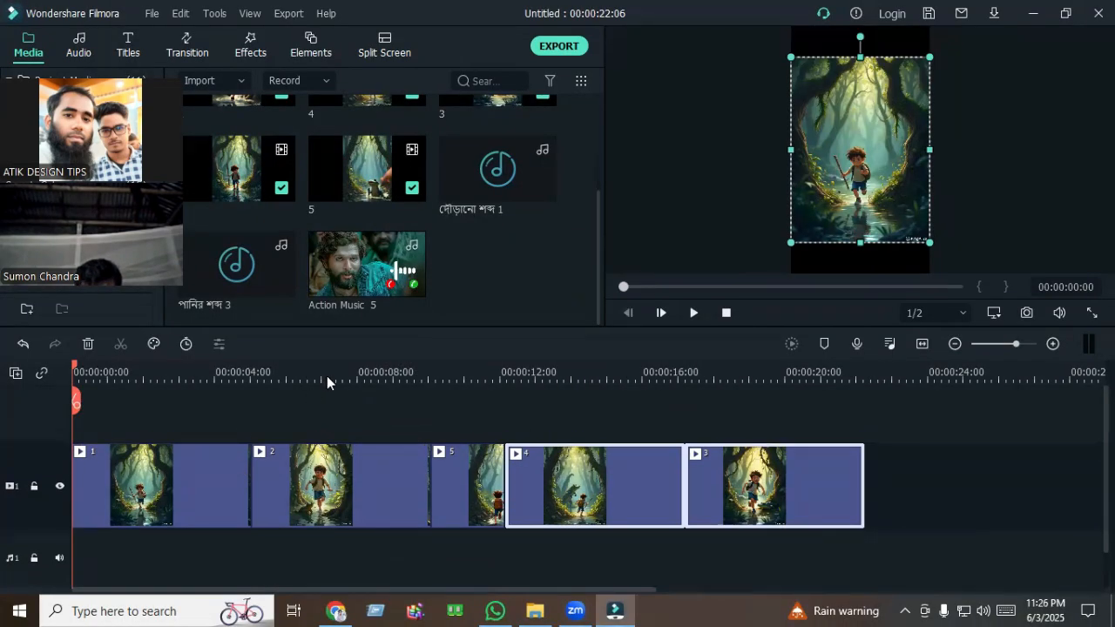
# Browse the filter effects and place the favourite Mosaic effect above clip 1 at the start of the timeline.
pyautogui.click(248, 48)
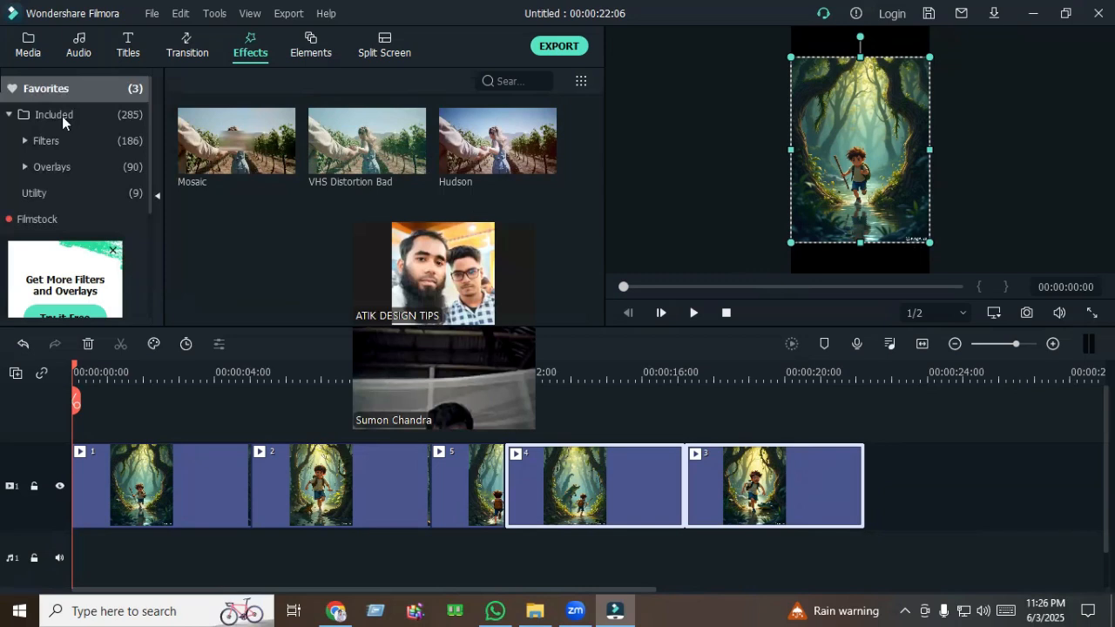
pyautogui.click(70, 145)
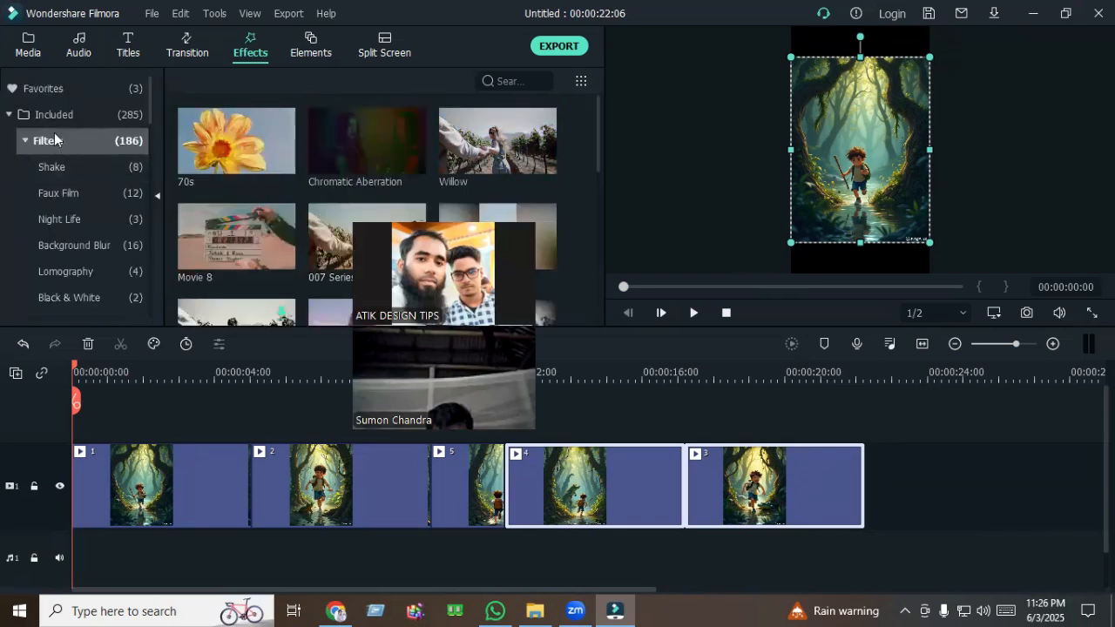
pyautogui.click(46, 171)
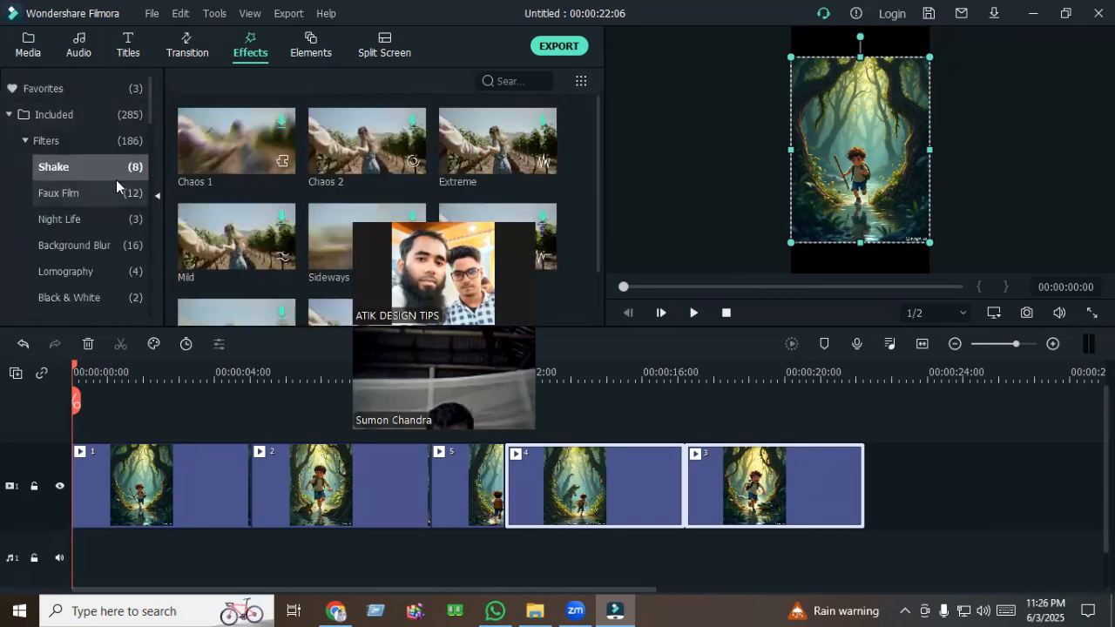
pyautogui.scroll(-1, 308, 216)
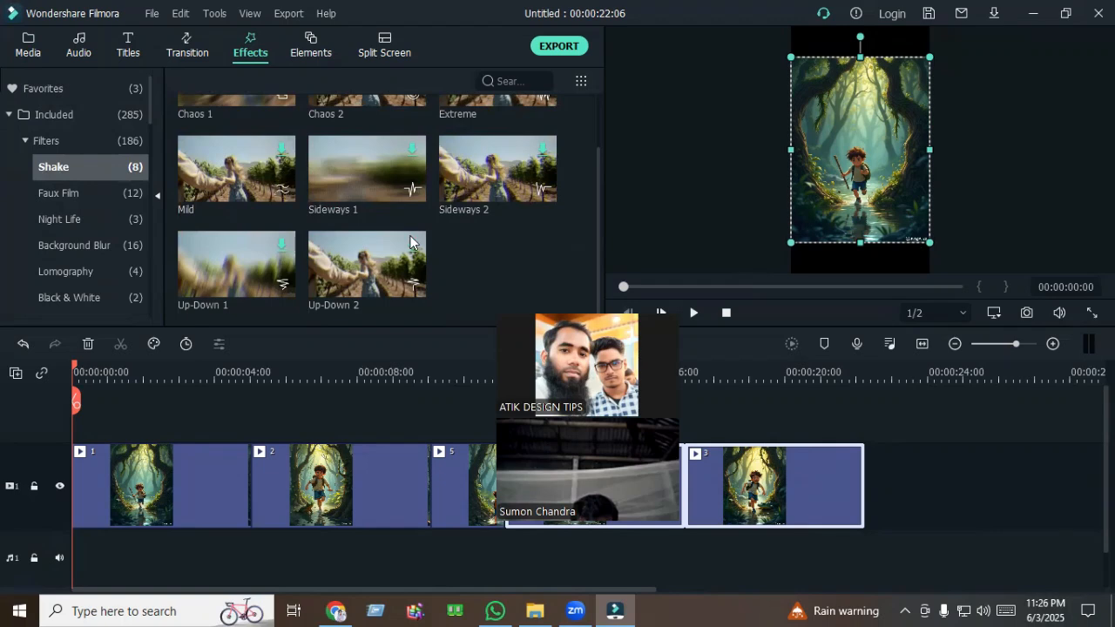
pyautogui.scroll(1, 409, 235)
pyautogui.click(78, 196)
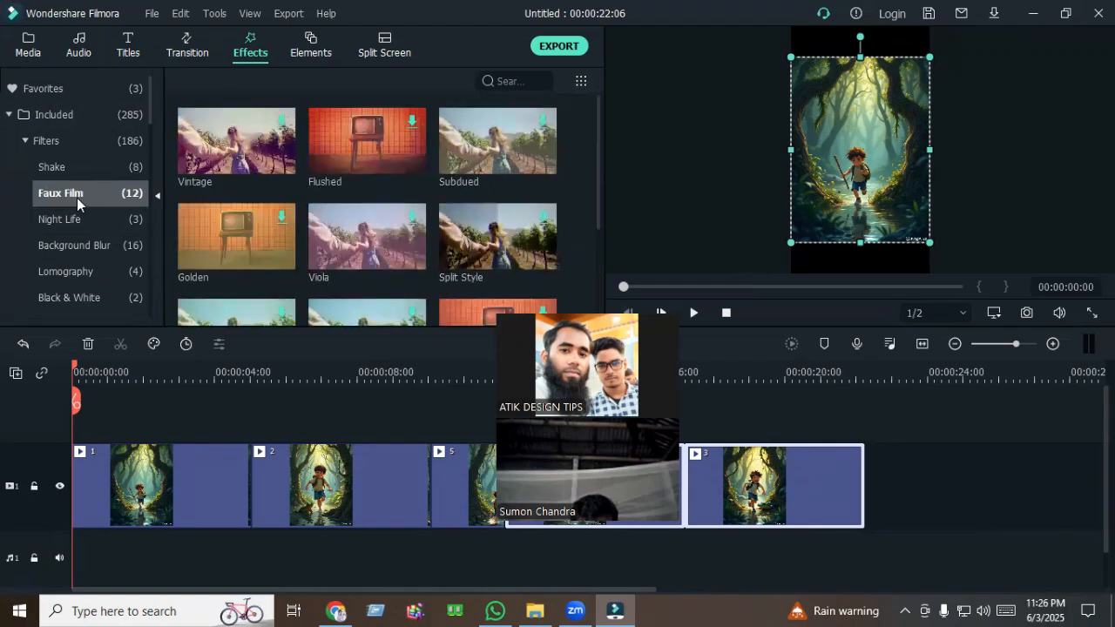
pyautogui.click(67, 87)
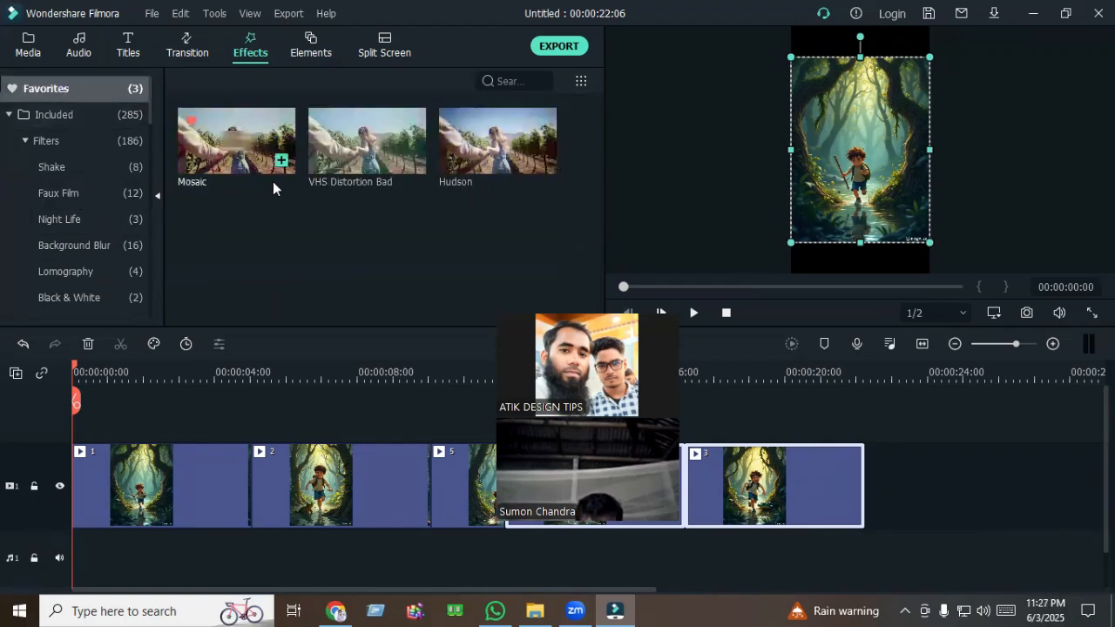
pyautogui.moveTo(214, 213); pyautogui.dragTo(36, 410)
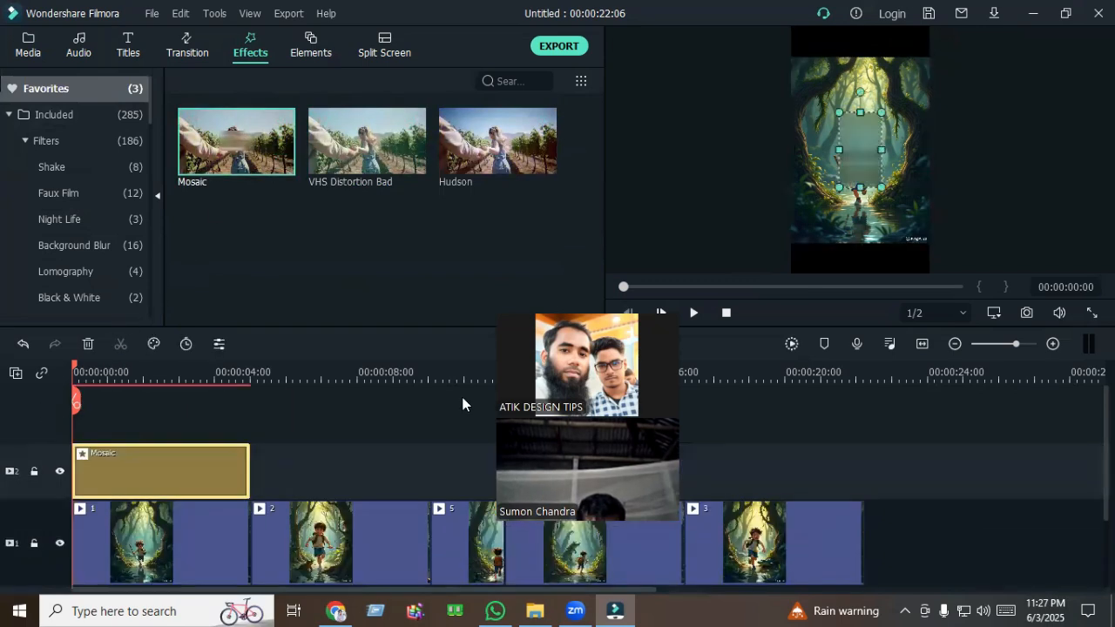
pyautogui.moveTo(599, 338); pyautogui.dragTo(103, 129)
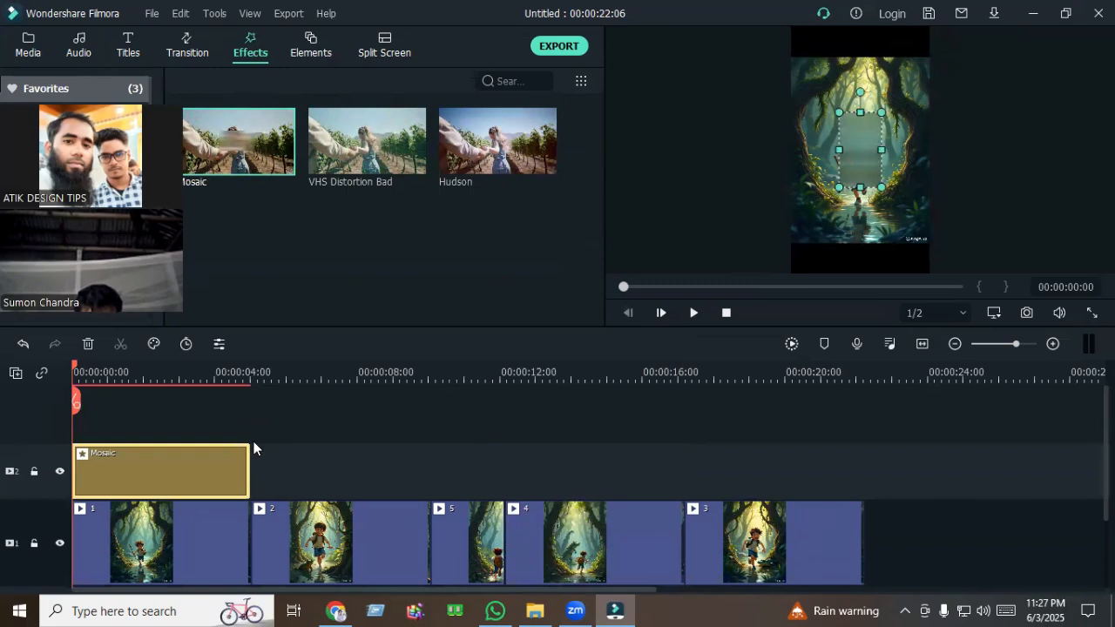
# Extend the Mosaic effect to the end of clip 3 so it spans the whole sequence.
pyautogui.scroll(-1, 254, 445)
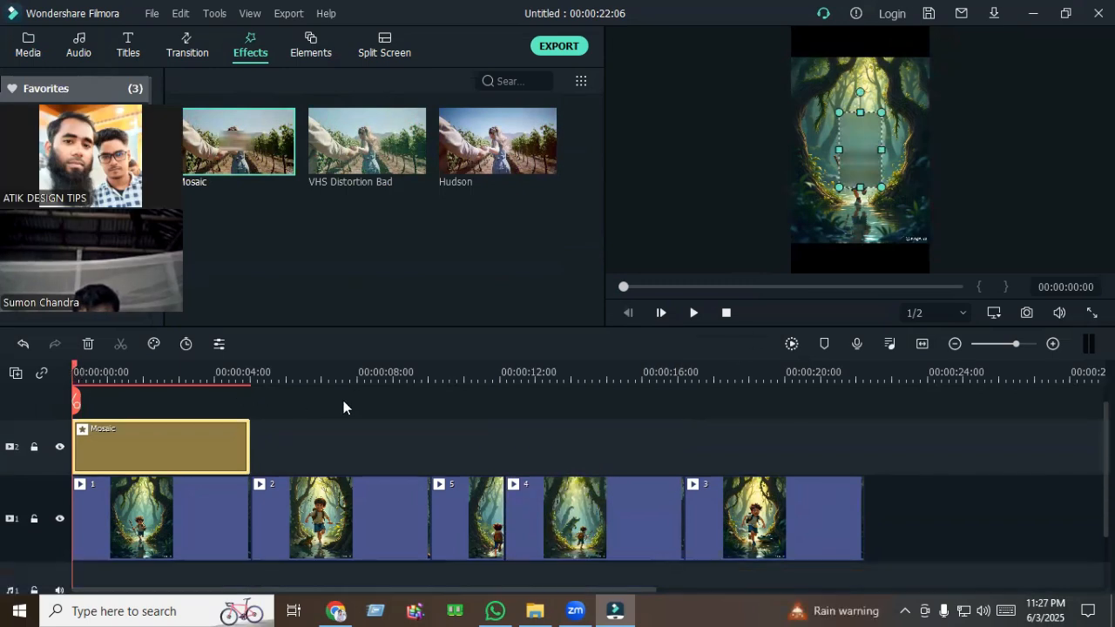
pyautogui.moveTo(73, 370); pyautogui.dragTo(852, 445)
pyautogui.scroll(-1, 392, 453)
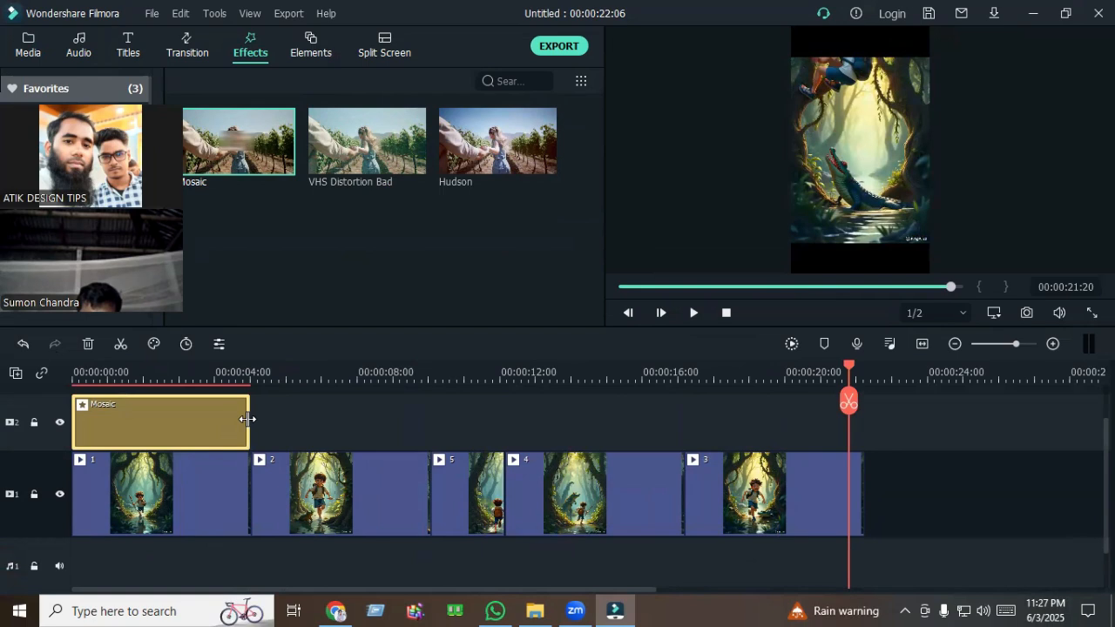
pyautogui.moveTo(247, 418); pyautogui.dragTo(862, 435)
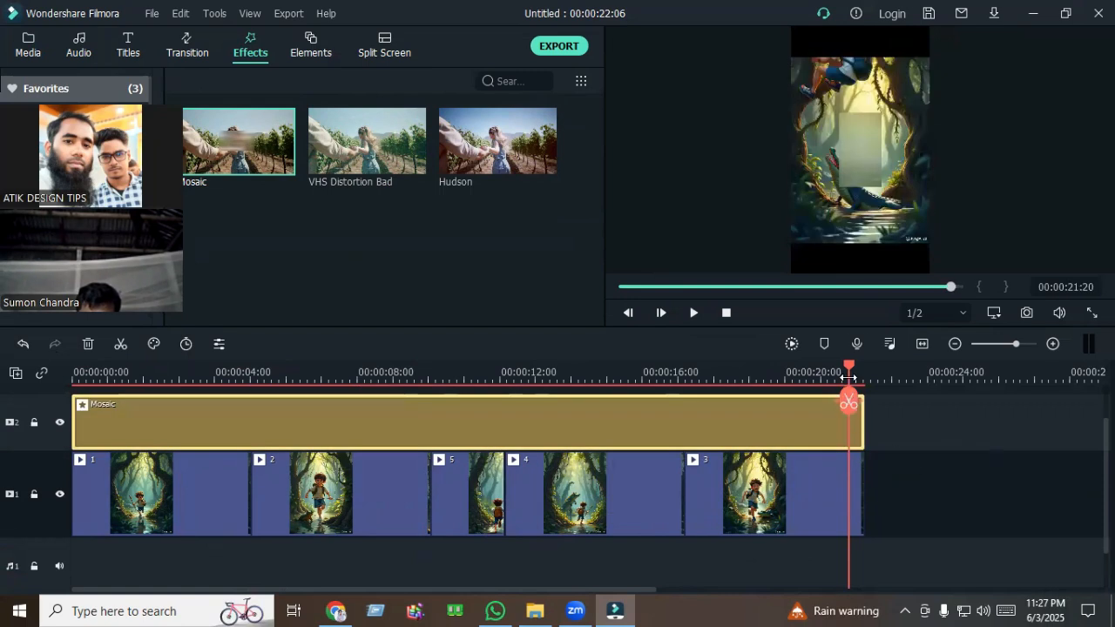
# Rotate the Mosaic area to horizontal, shrink it to a thin strip and place it over the watermark in the picture's lower-right corner.
pyautogui.click(849, 147)
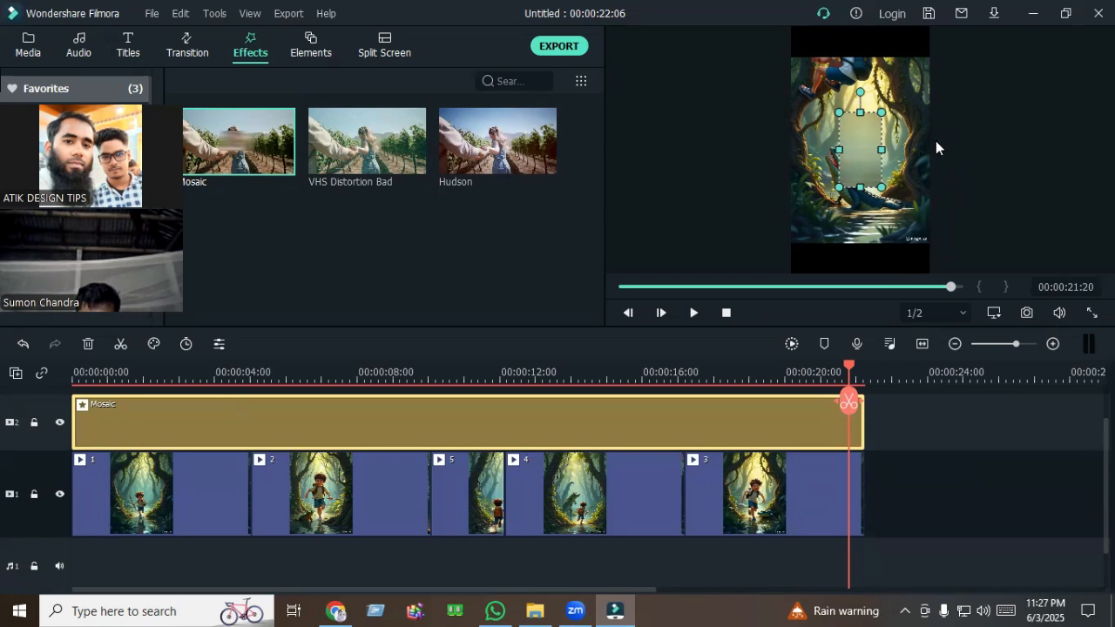
pyautogui.moveTo(861, 92); pyautogui.dragTo(795, 146)
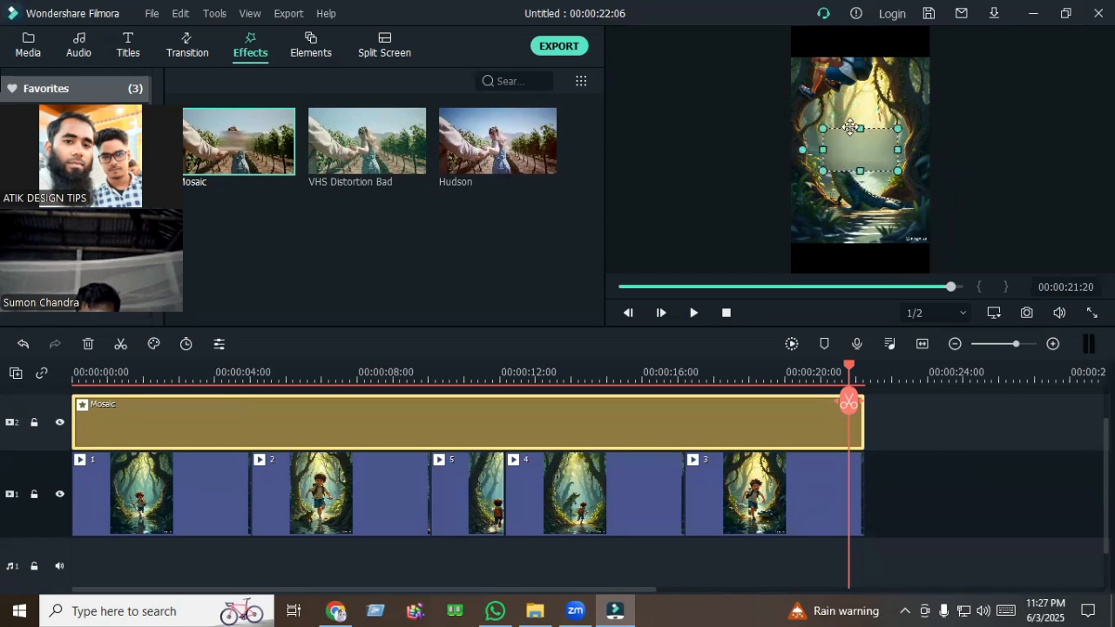
pyautogui.moveTo(859, 128); pyautogui.dragTo(927, 228)
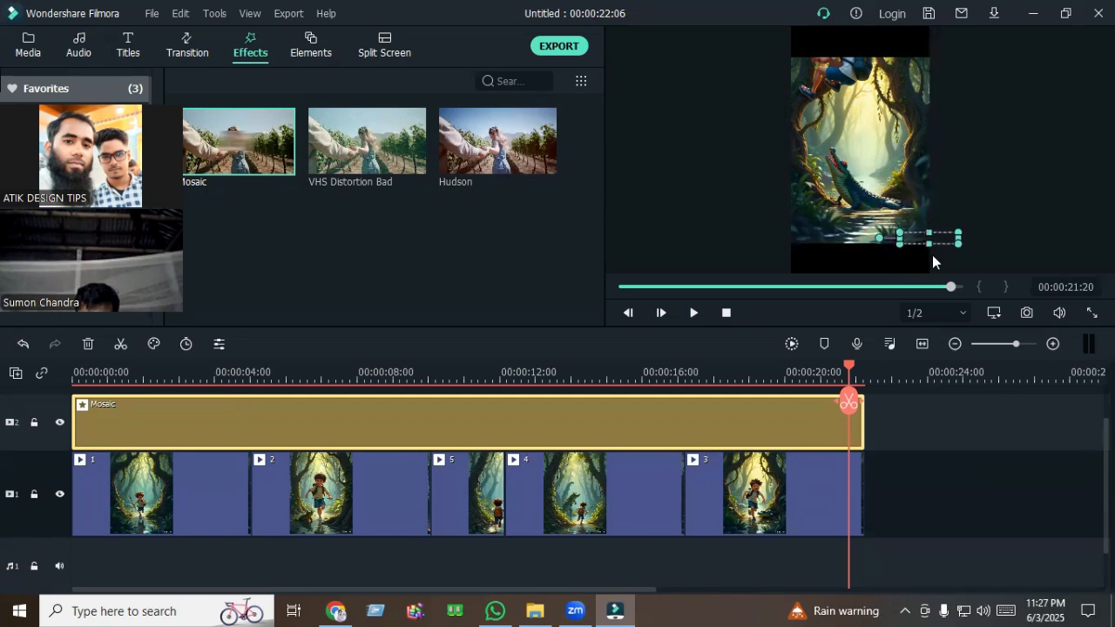
# Check the watermark cover in a full-screen preview near the end of clip 3 and at about 1 second of clip 1.
pyautogui.click(1090, 312)
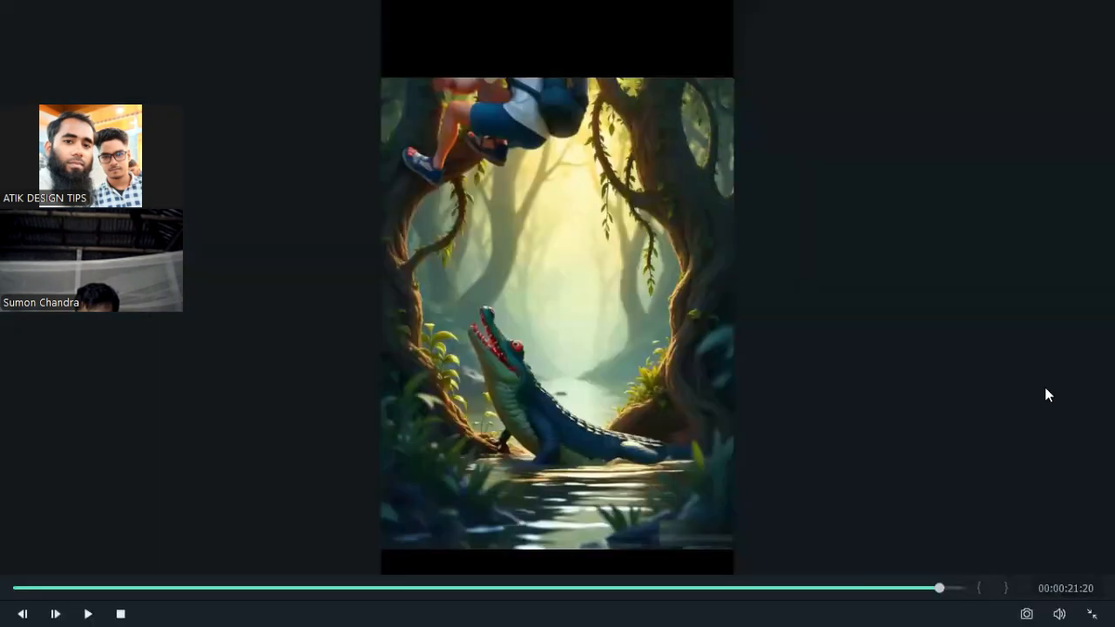
pyautogui.click(1092, 613)
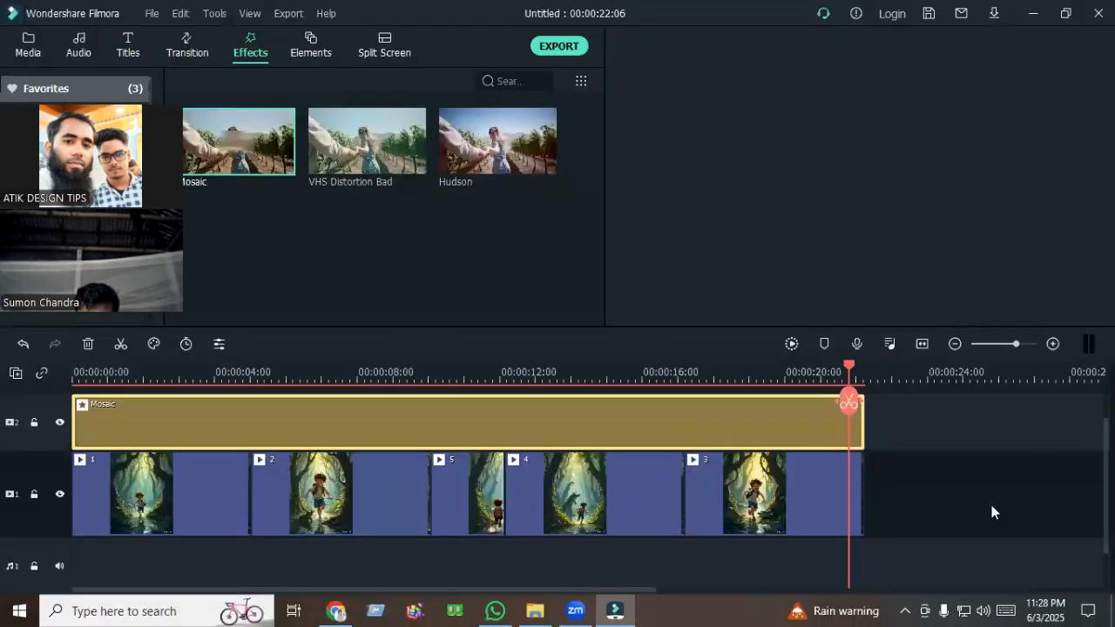
pyautogui.click(975, 249)
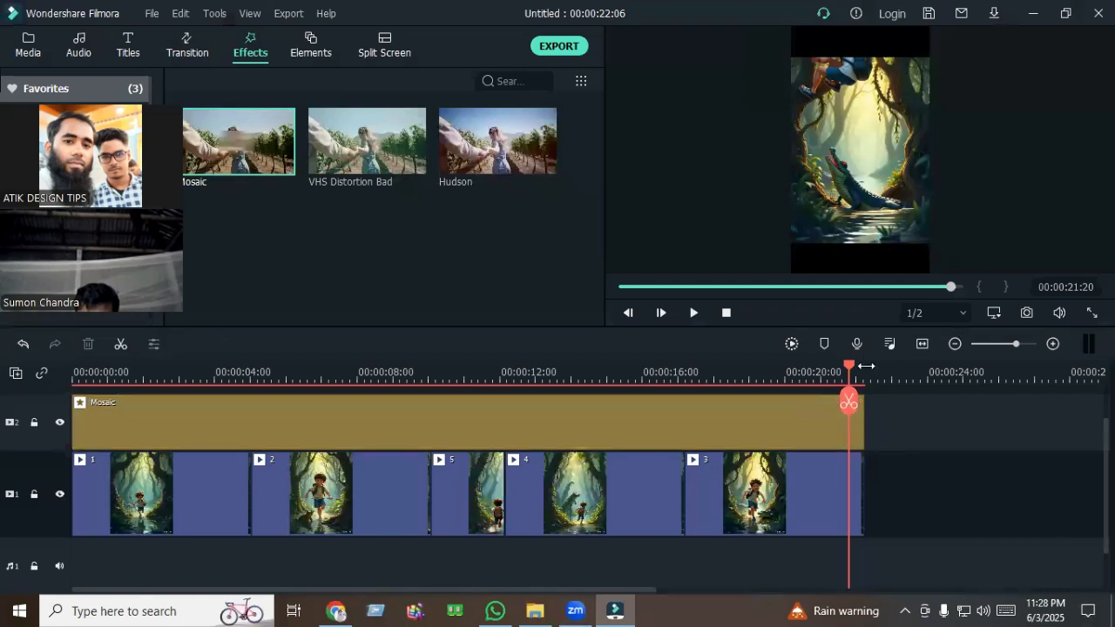
pyautogui.moveTo(849, 370); pyautogui.dragTo(116, 357)
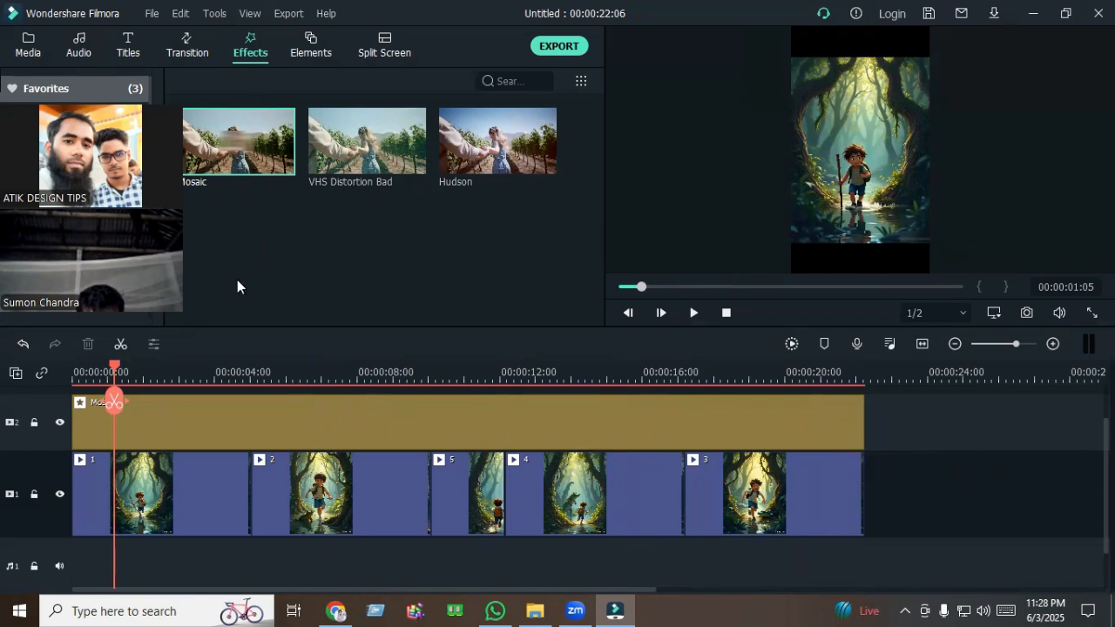
# Add the favourite Title 2 template on a new track above the Mosaic effect at the start of the timeline.
pyautogui.click(128, 44)
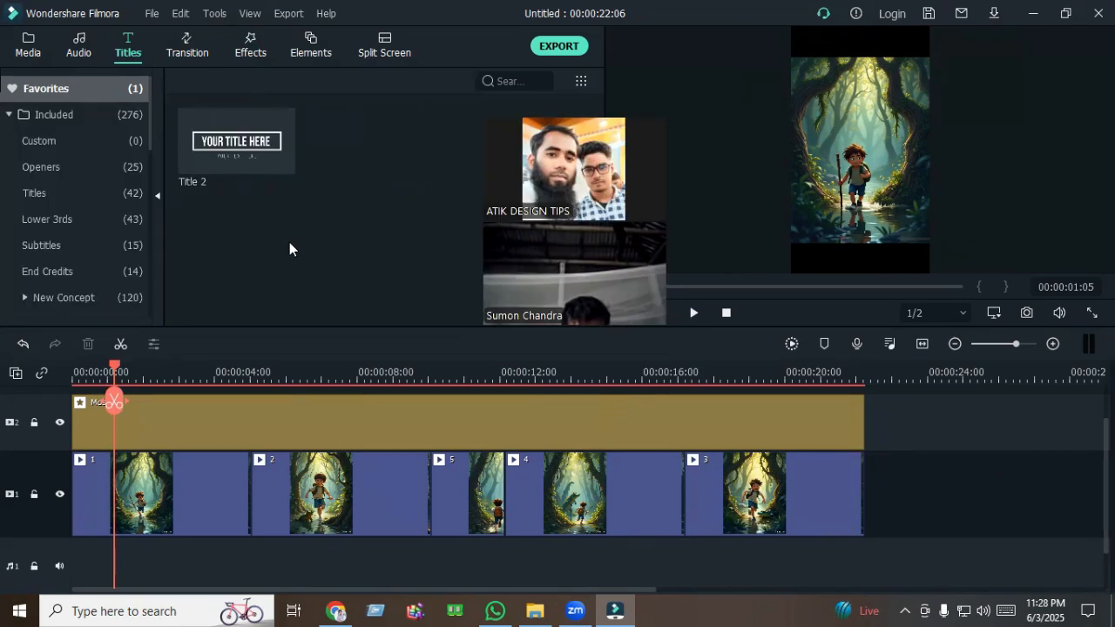
pyautogui.scroll(1, 219, 428)
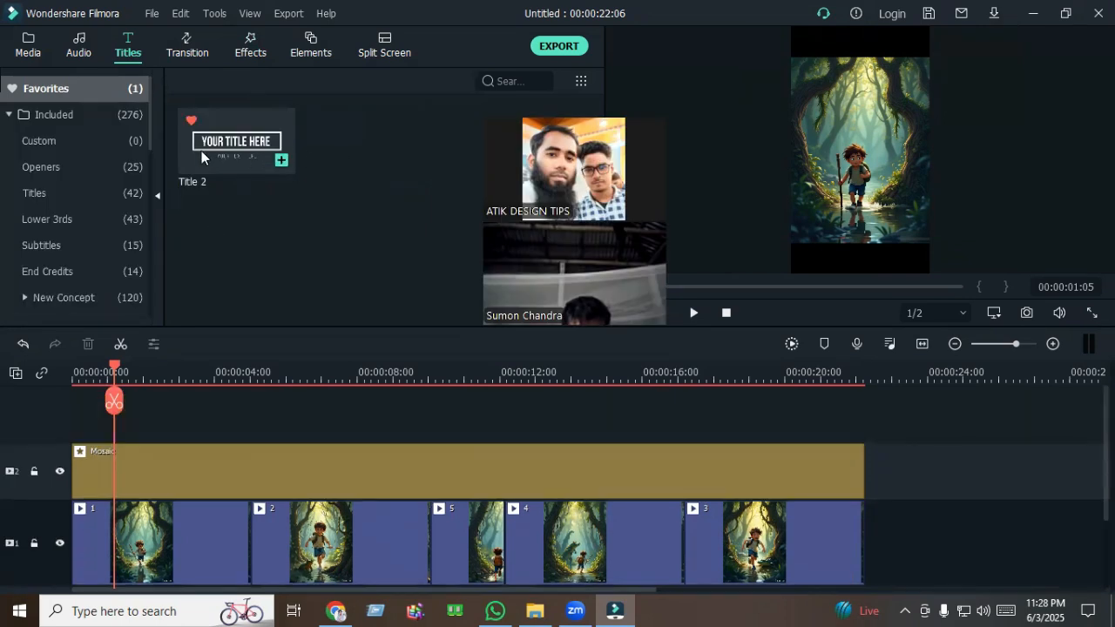
pyautogui.moveTo(242, 148); pyautogui.dragTo(37, 408)
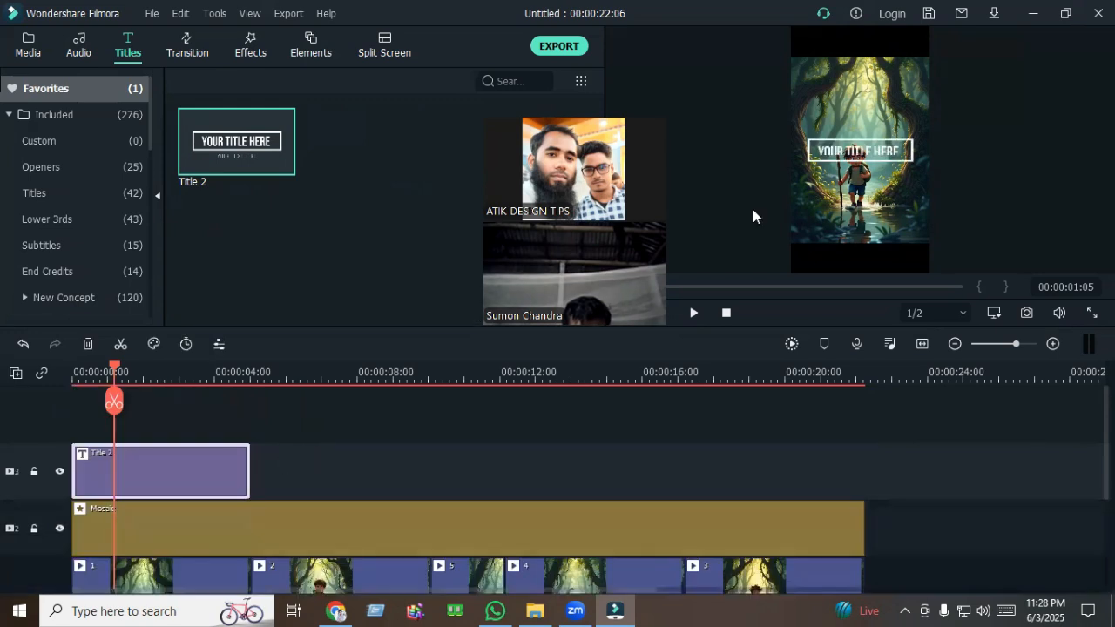
# Go to about 4 seconds and move the title's small subtitle line outside the video frame.
pyautogui.moveTo(208, 373); pyautogui.dragTo(229, 373)
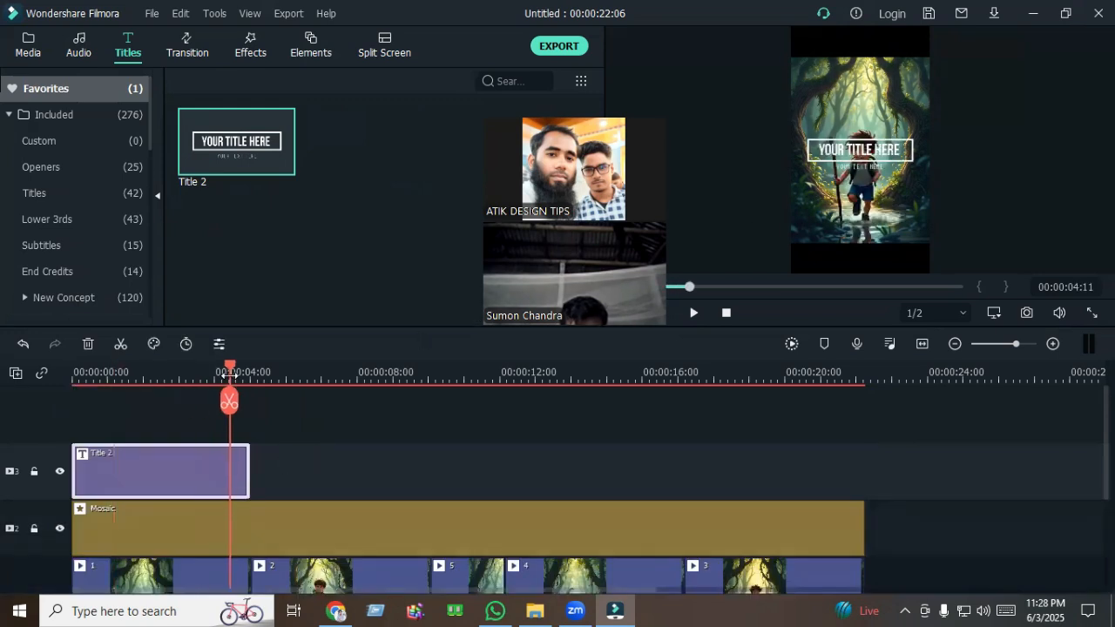
pyautogui.click(866, 166)
pyautogui.moveTo(867, 165); pyautogui.dragTo(1098, 210)
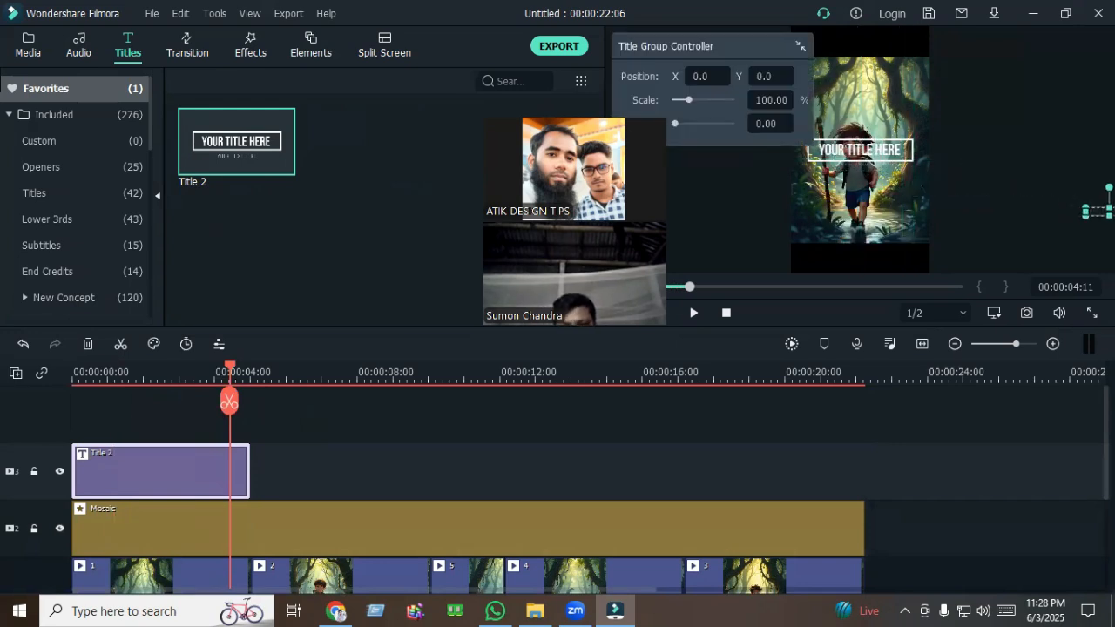
# Move the main title text below its rectangular border and replace the placeholder wording with the channel name.
pyautogui.click(909, 153)
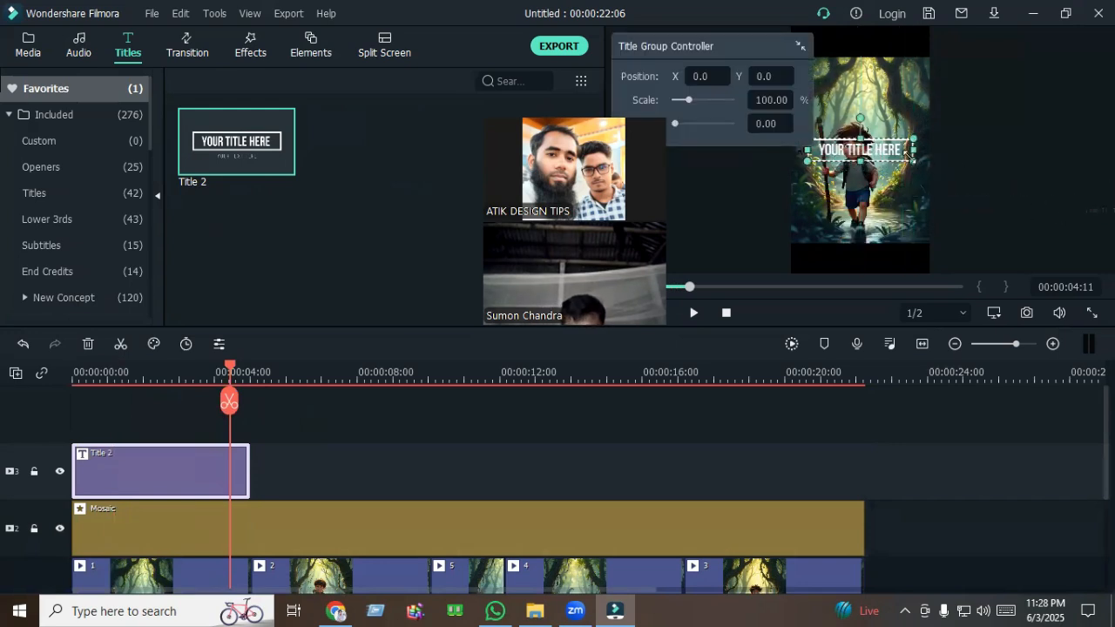
pyautogui.moveTo(906, 157); pyautogui.dragTo(844, 197)
pyautogui.doubleClick(846, 197)
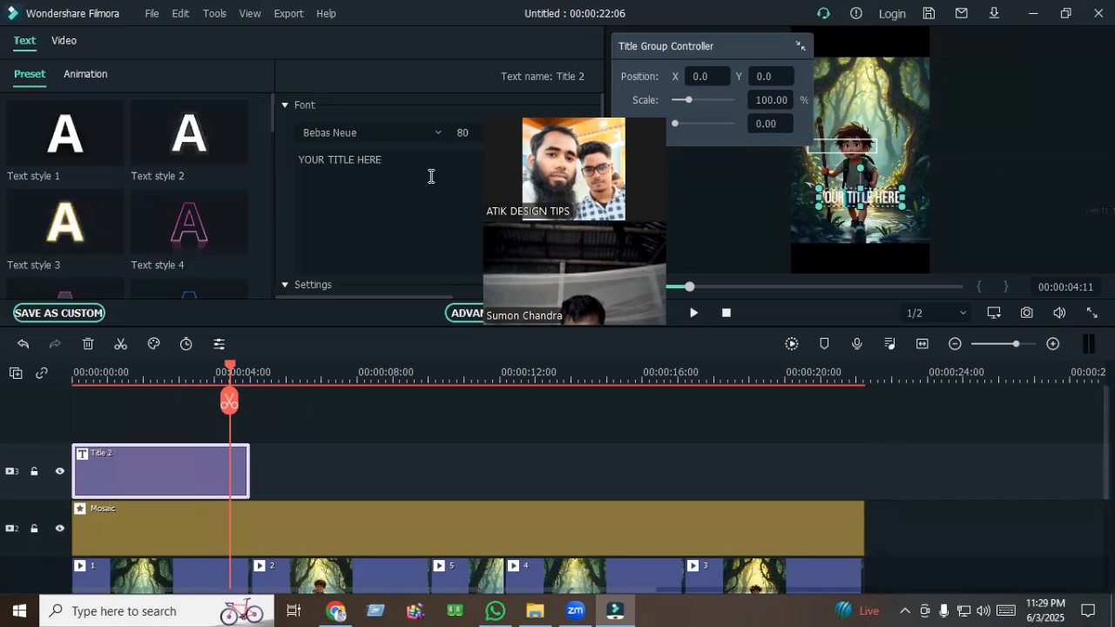
pyautogui.moveTo(413, 162); pyautogui.dragTo(297, 160)
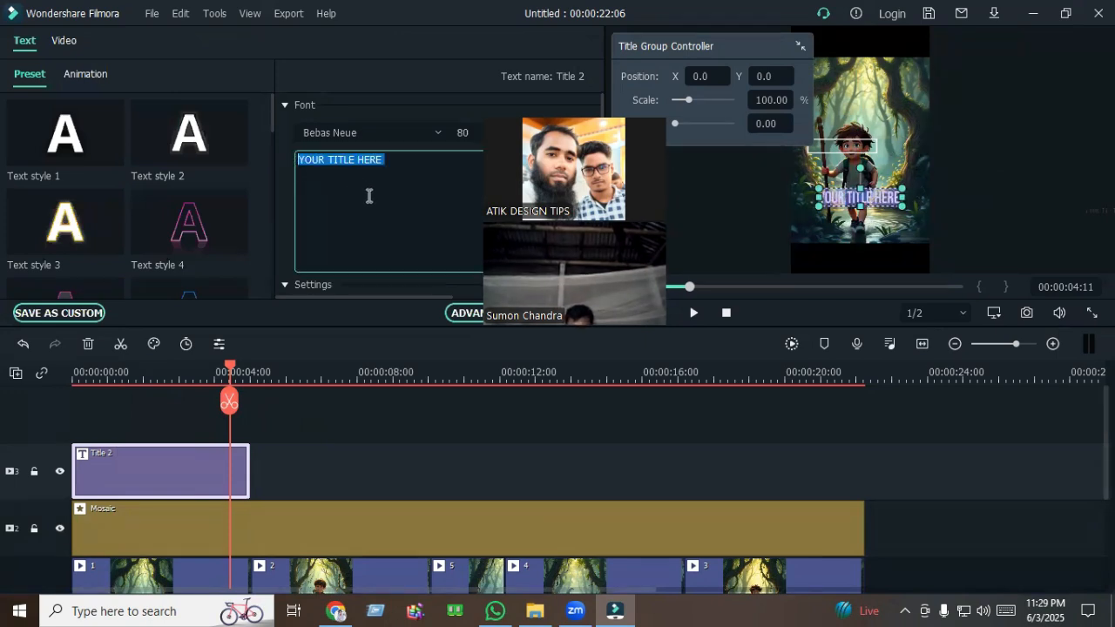
pyautogui.write('funster atik')
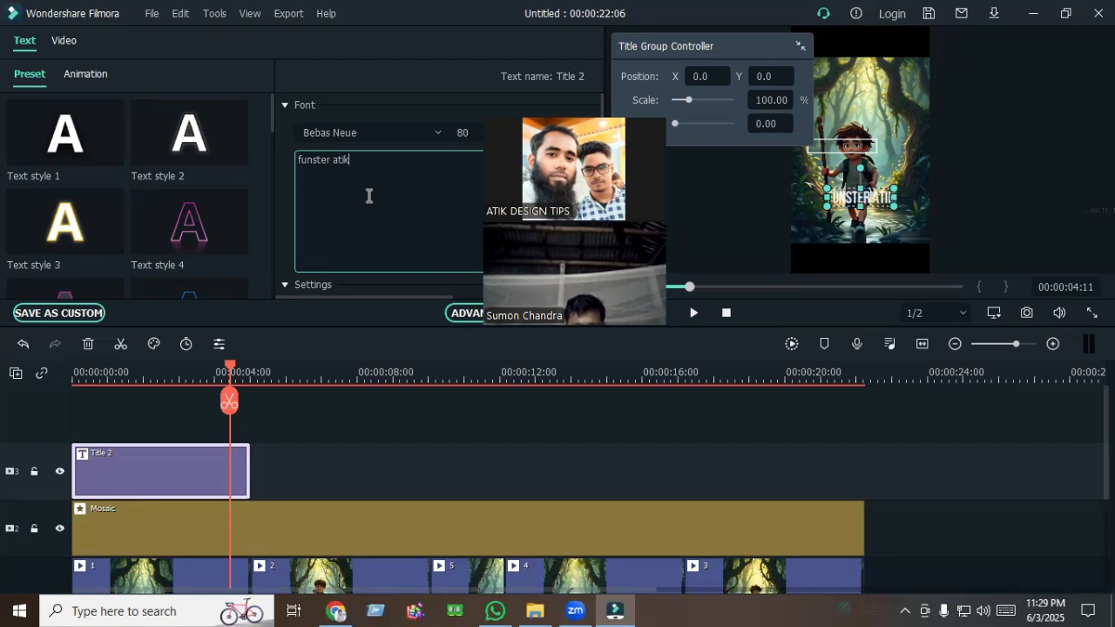
pyautogui.click(911, 224)
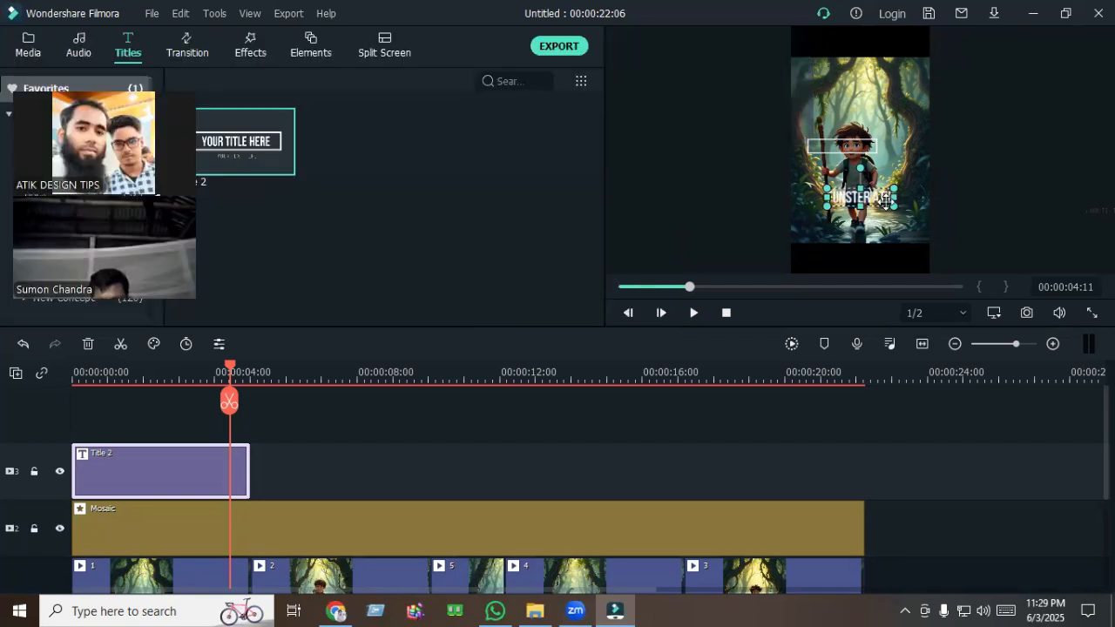
# Shrink the title's rectangular border into the picture's lower-right corner and fit the reduced title text inside it.
pyautogui.doubleClick(838, 146)
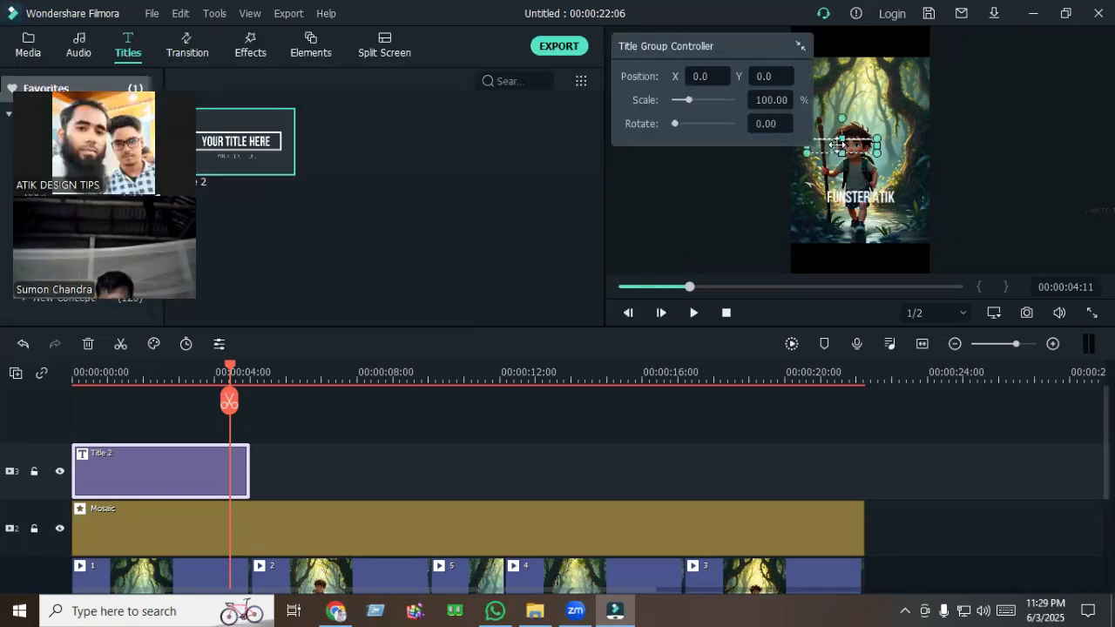
pyautogui.moveTo(835, 148); pyautogui.dragTo(881, 233)
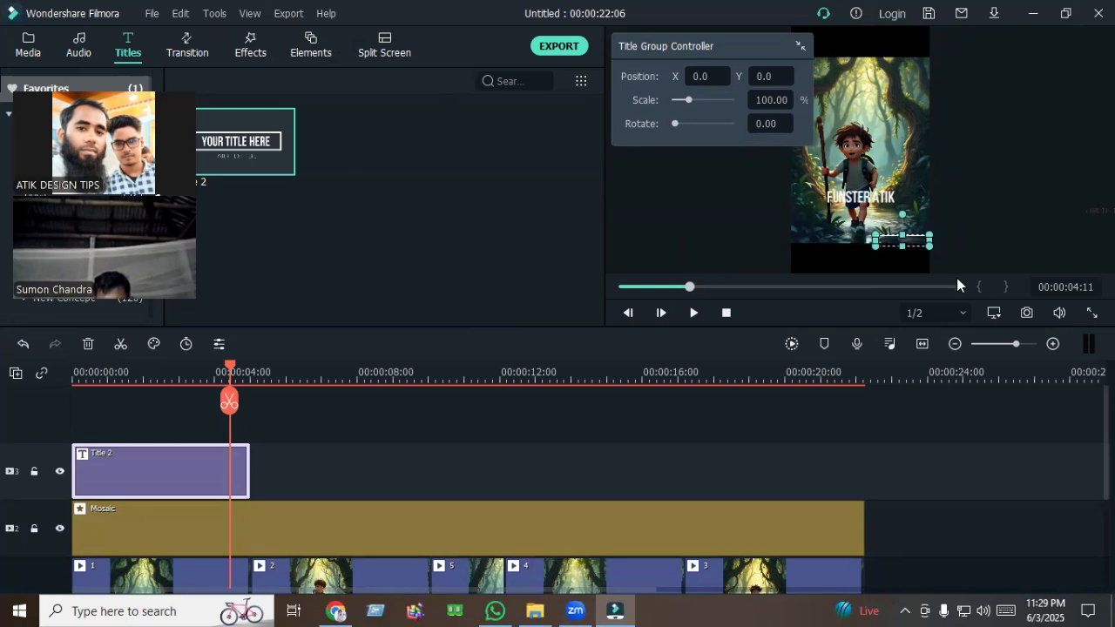
pyautogui.click(1010, 209)
pyautogui.doubleClick(861, 197)
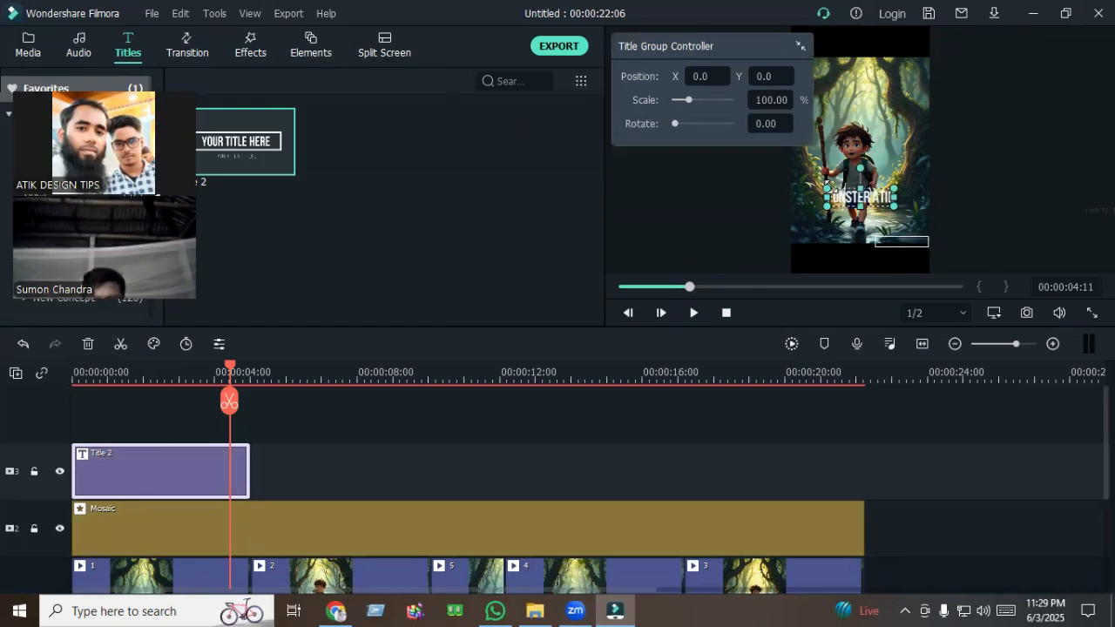
pyautogui.moveTo(828, 189); pyautogui.dragTo(882, 240)
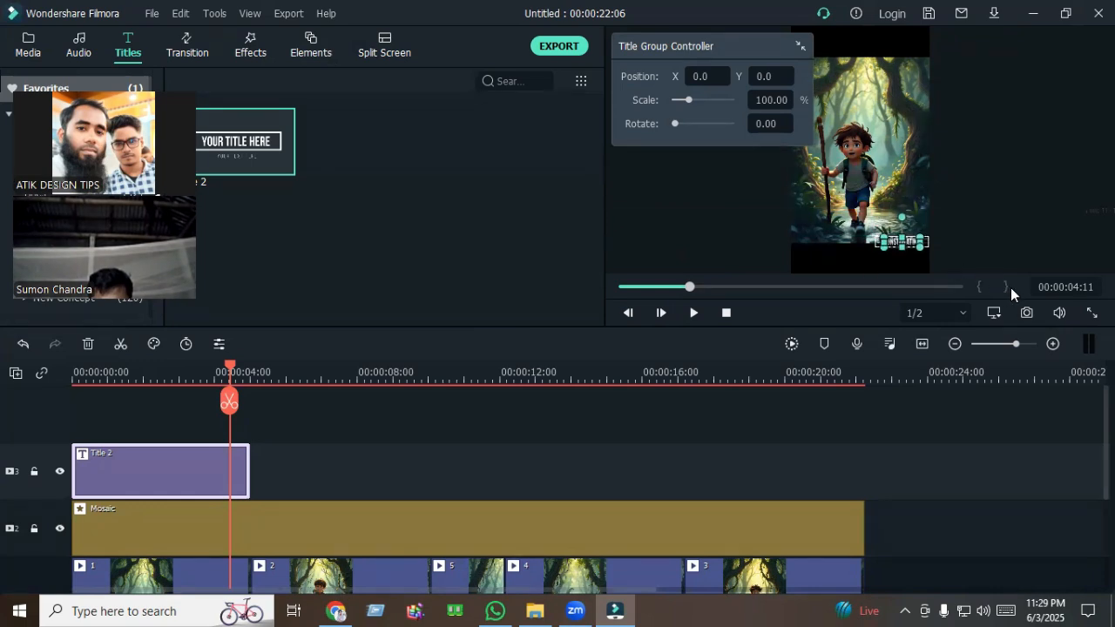
# Play the titled video in full screen past the end of clip 1, and continue playback in the editor to about 7 seconds.
pyautogui.click(1091, 312)
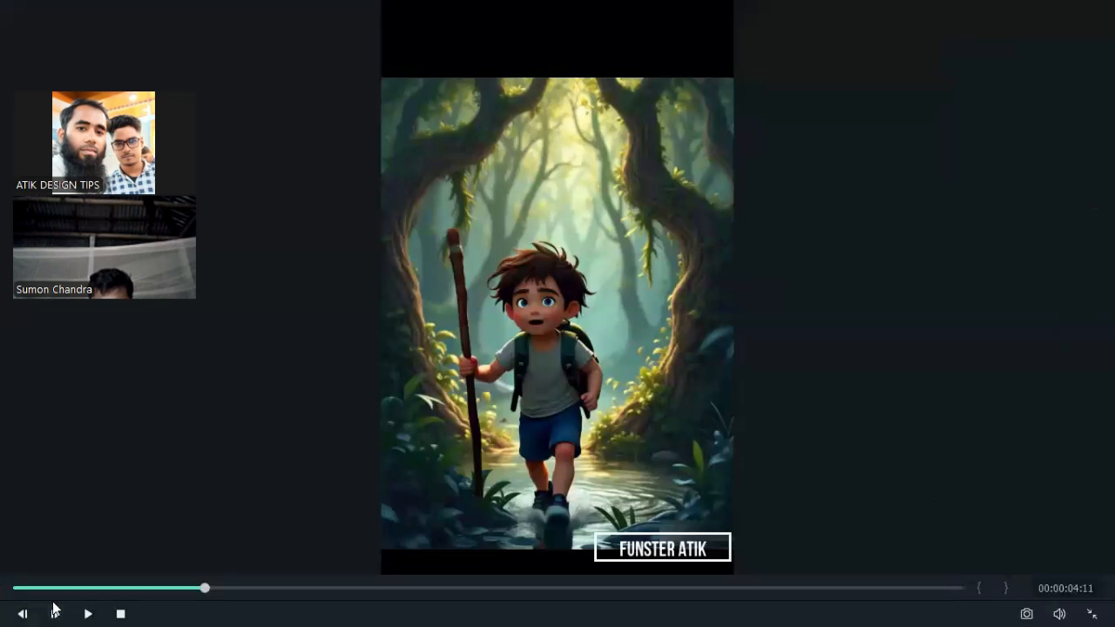
pyautogui.click(88, 613)
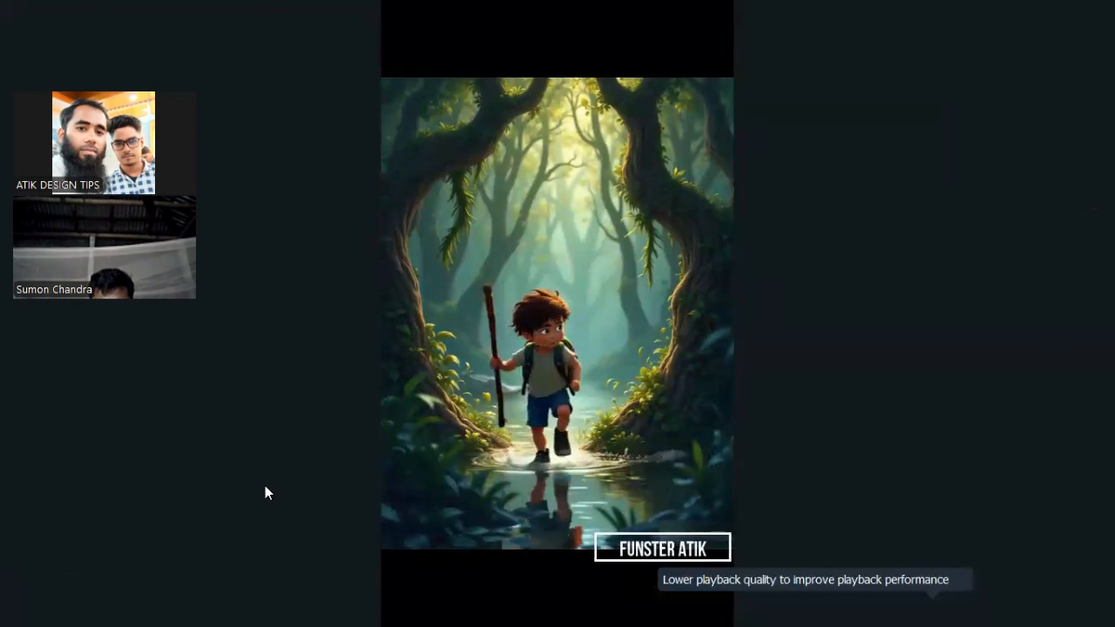
pyautogui.press('Escape')
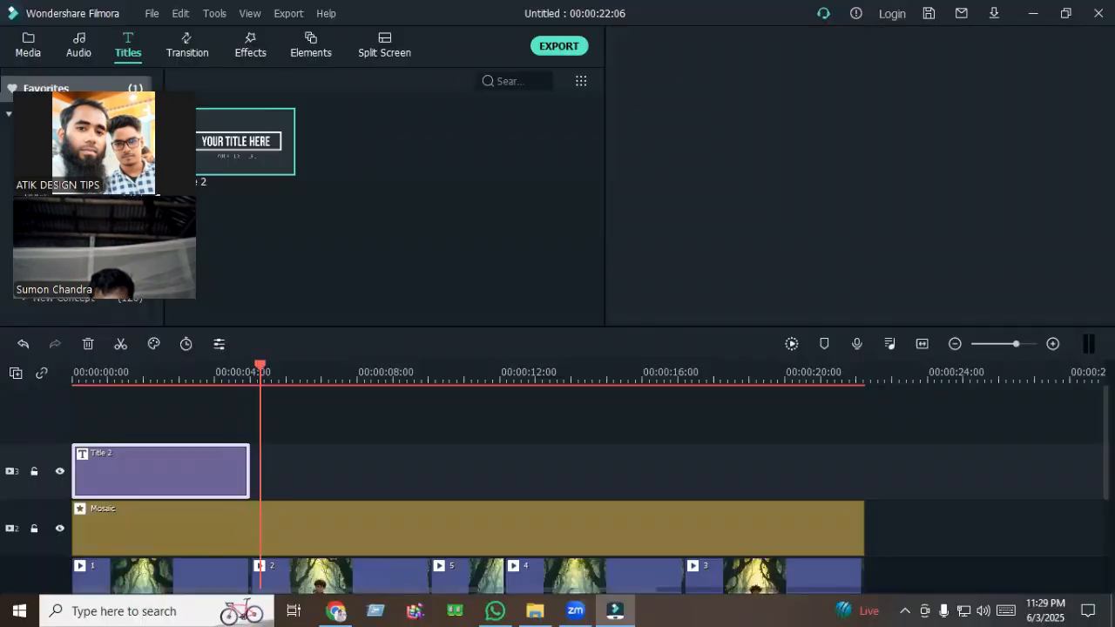
pyautogui.click(693, 313)
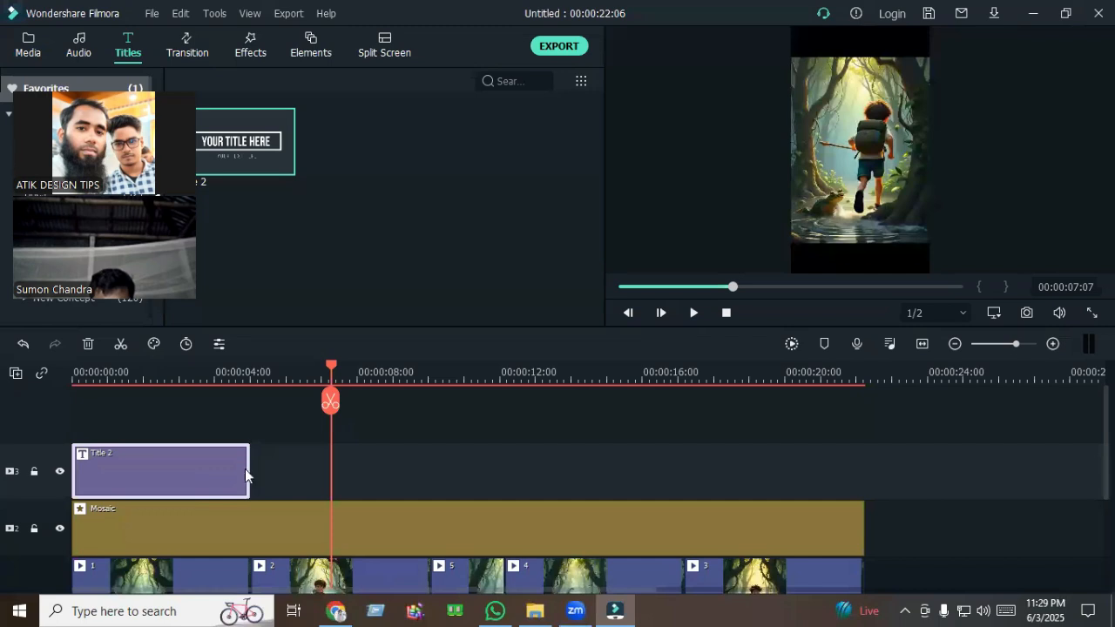
# Extend the Title 2 clip to the end of clip 3 and bring the playhead back near the start.
pyautogui.moveTo(246, 470); pyautogui.dragTo(862, 495)
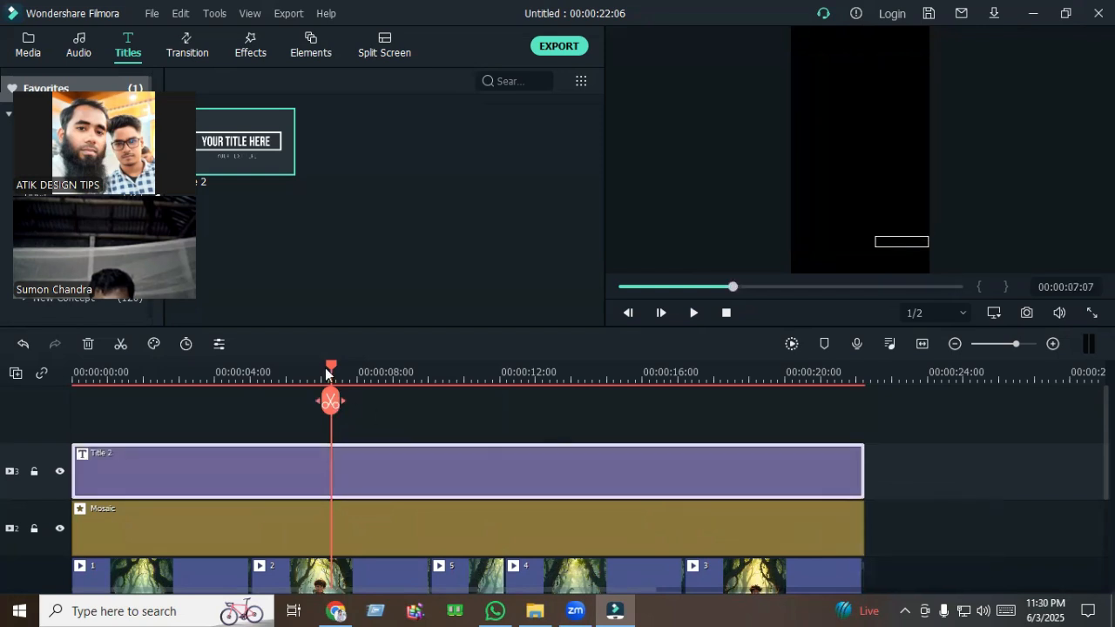
pyautogui.moveTo(331, 399); pyautogui.dragTo(102, 364)
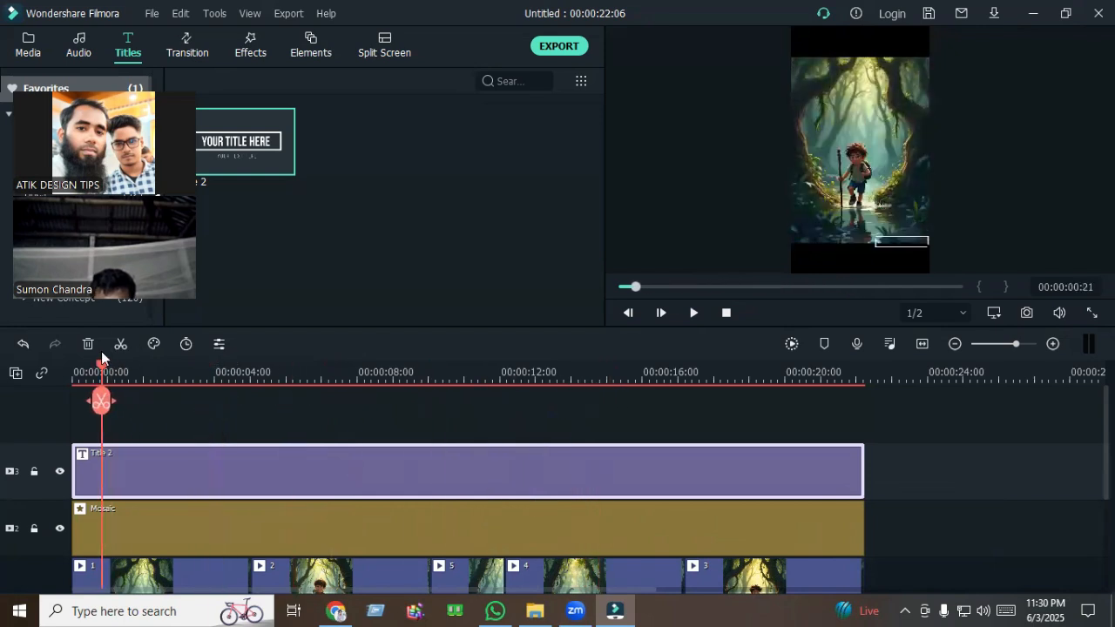
# Play the sequence from the beginning to about 14 seconds to check the title, and return the playhead to the start.
pyautogui.scroll(-3, 321, 420)
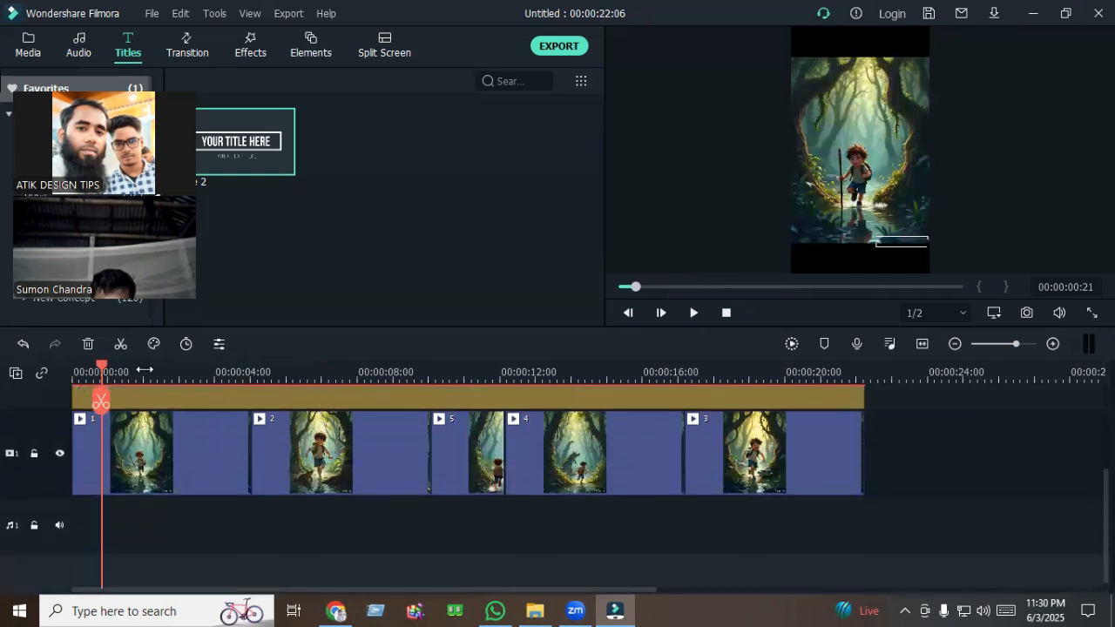
pyautogui.moveTo(101, 373); pyautogui.dragTo(8, 386)
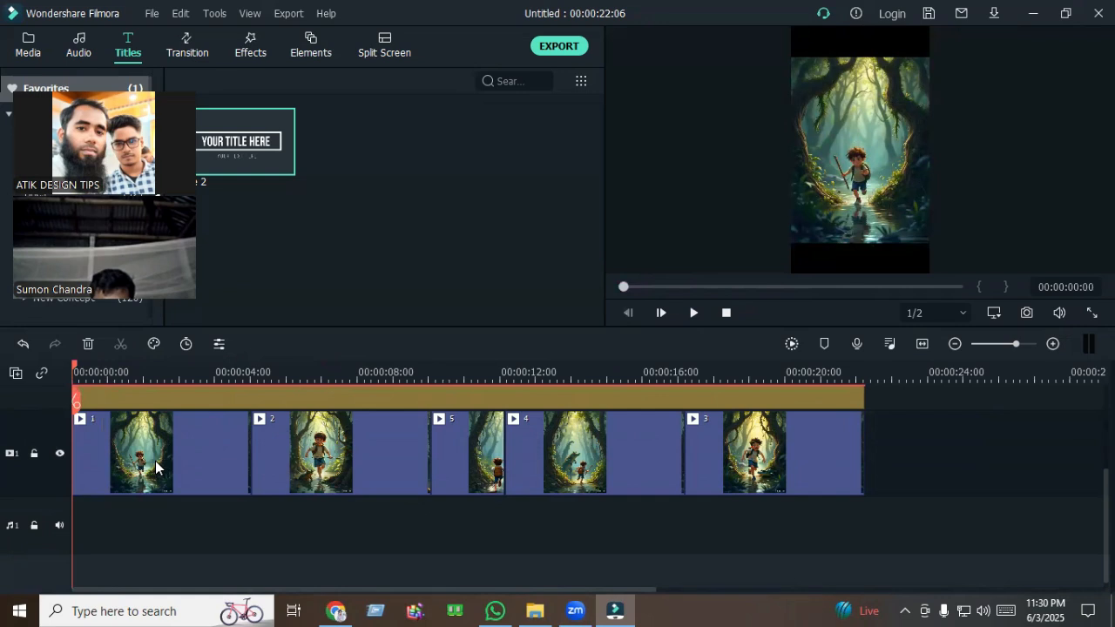
pyautogui.click(697, 312)
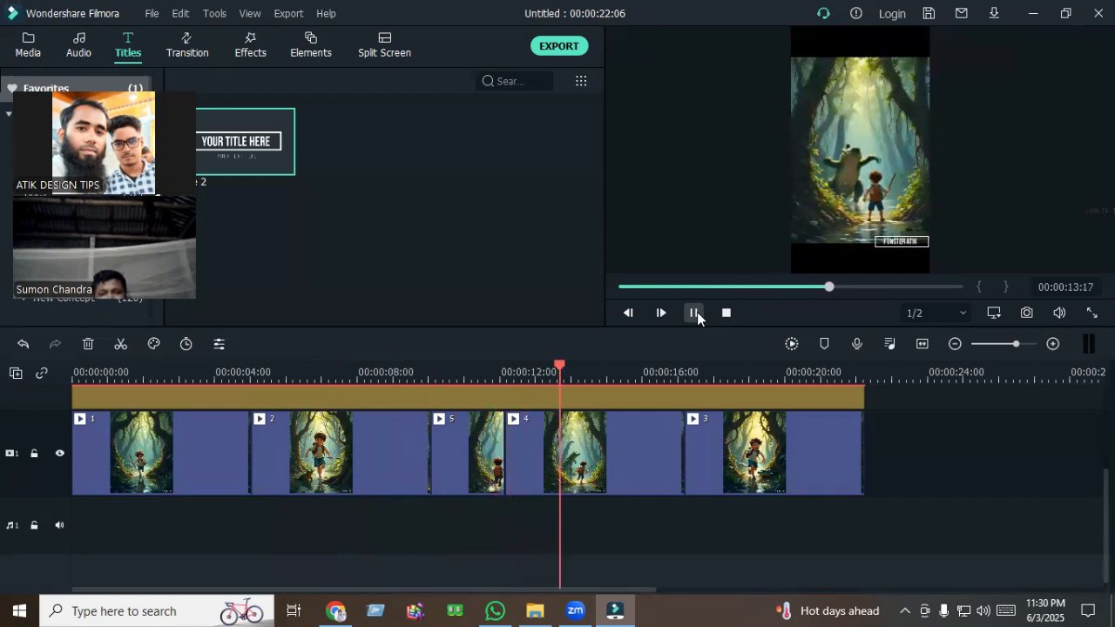
pyautogui.click(695, 312)
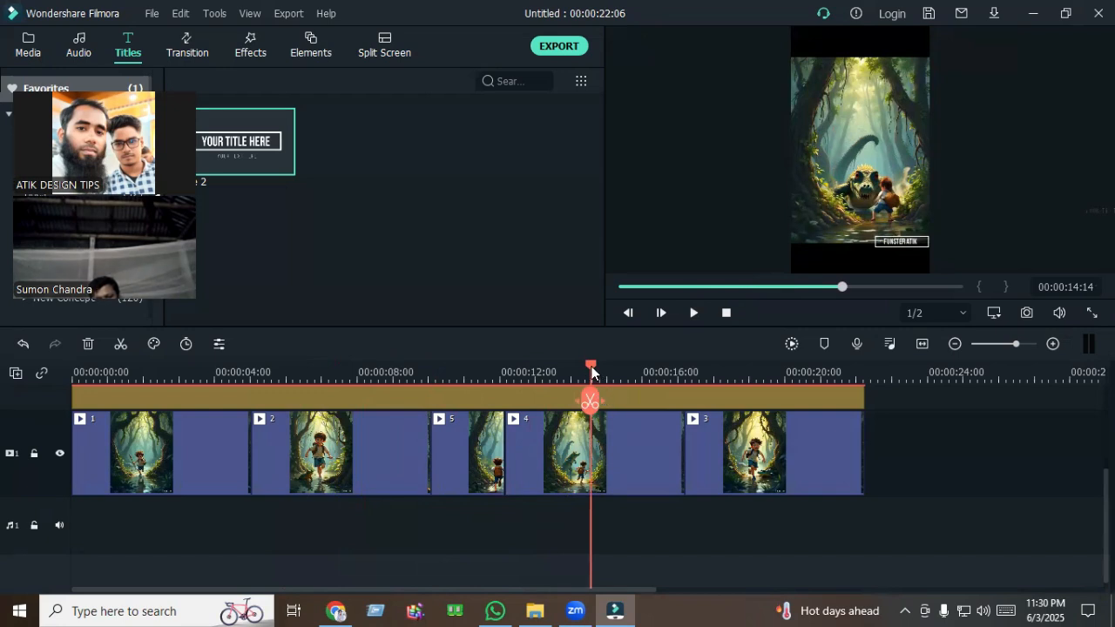
pyautogui.moveTo(591, 369); pyautogui.dragTo(90, 371)
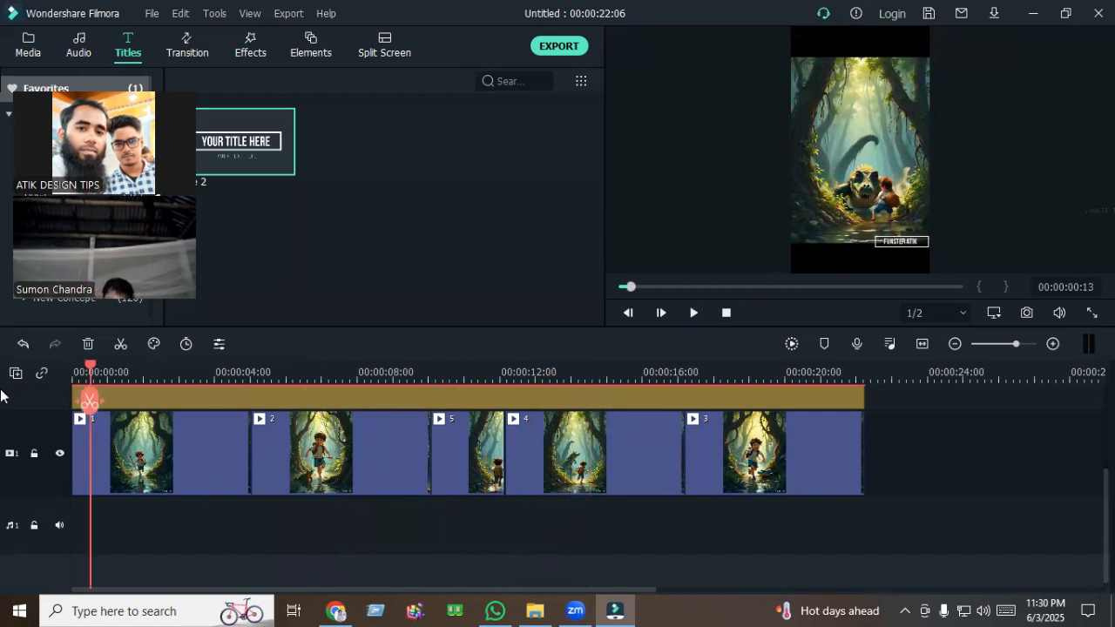
pyautogui.moveTo(0, 396); pyautogui.dragTo(60, 383)
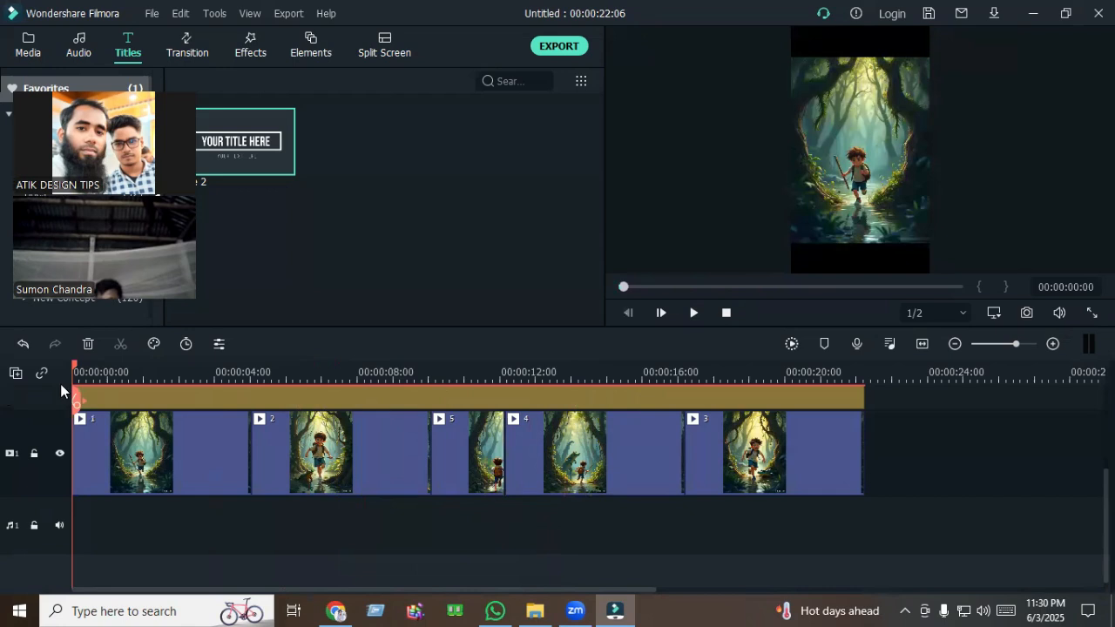
# Add Action Music 5 from the project media to audio track 1 at the very start of the timeline.
pyautogui.click(31, 51)
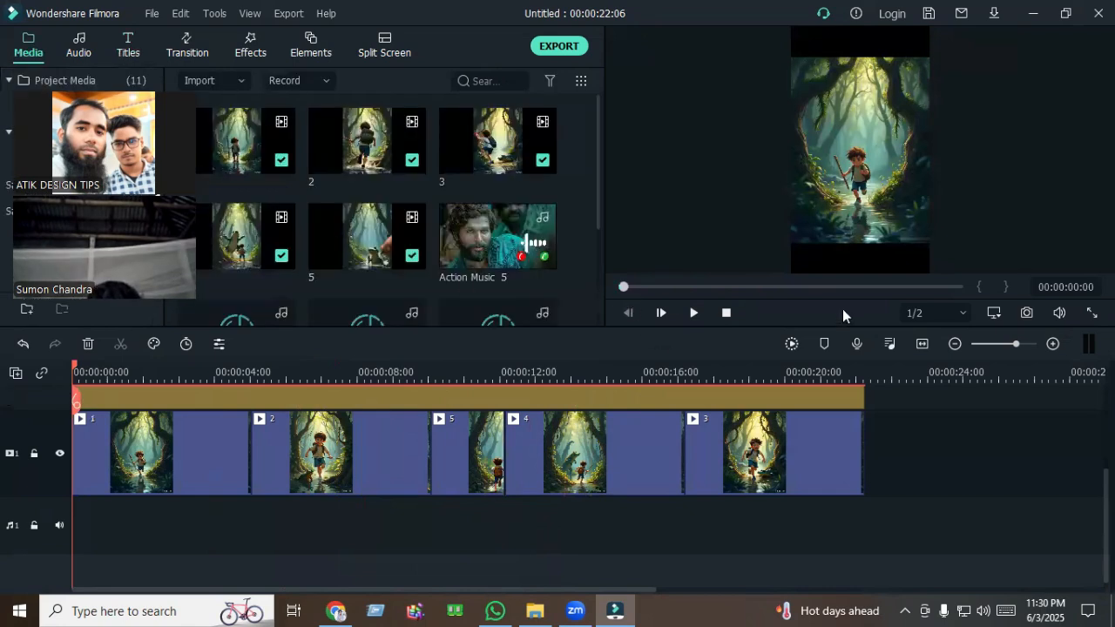
pyautogui.scroll(-1, 762, 393)
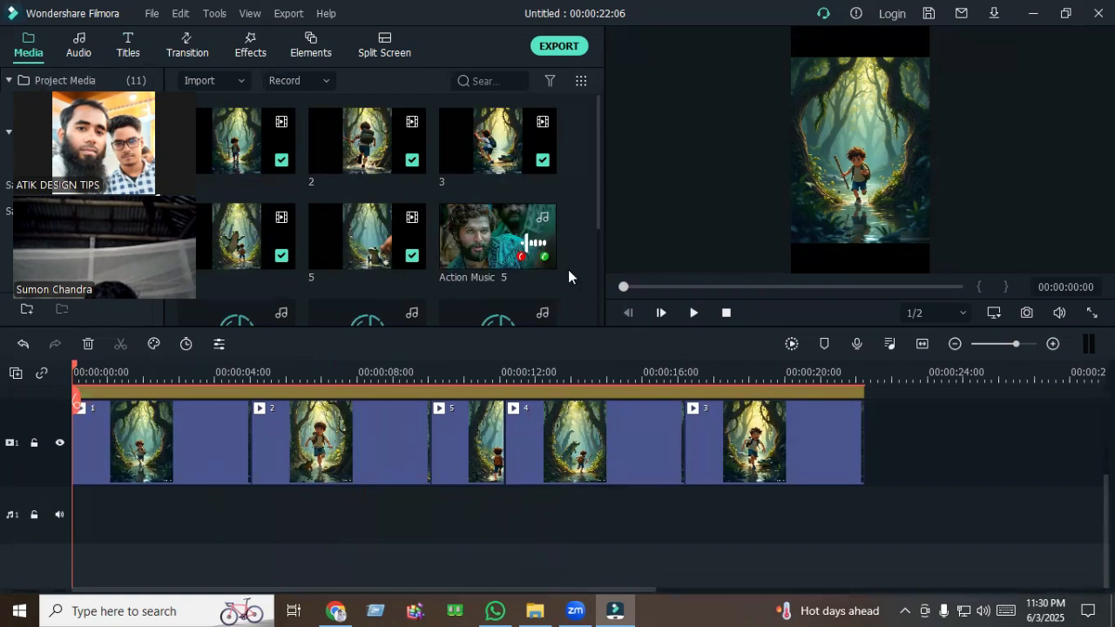
pyautogui.moveTo(508, 257); pyautogui.dragTo(517, 371)
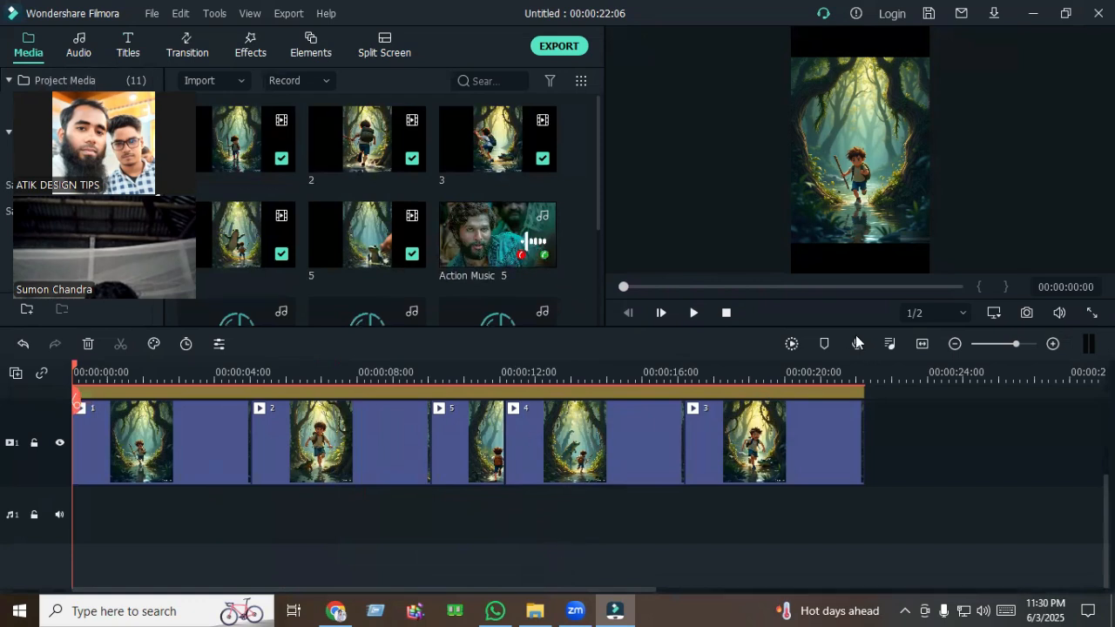
pyautogui.moveTo(463, 254); pyautogui.dragTo(47, 503)
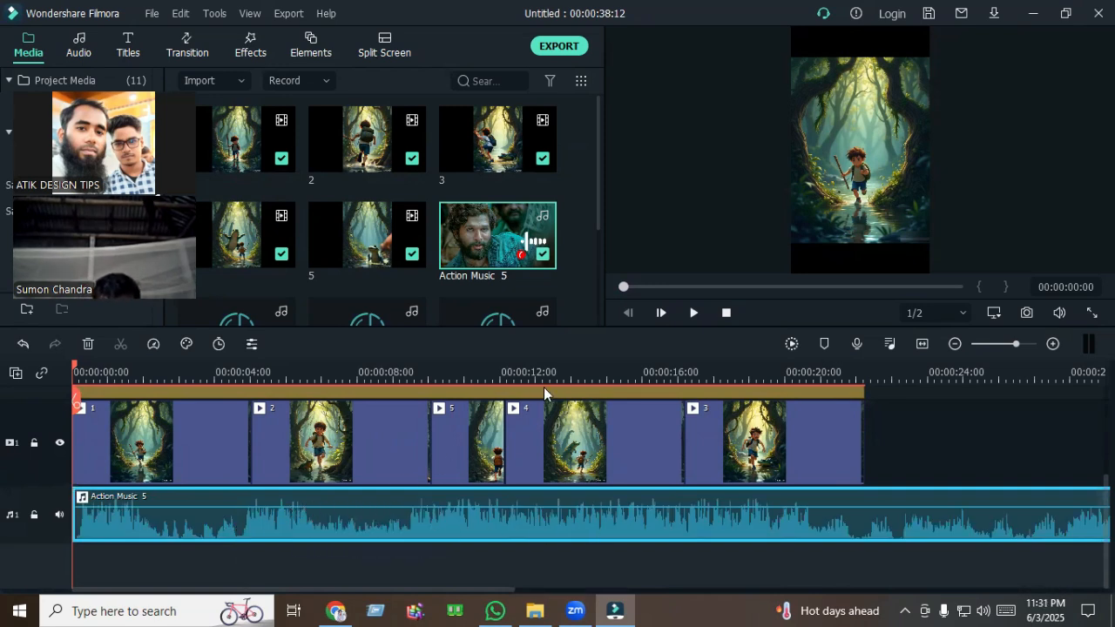
# Split Action Music 5 at the end of clip 3 (00:00:22:04), delete the excess part, and return the playhead to the start.
pyautogui.click(630, 375)
pyautogui.moveTo(630, 373); pyautogui.dragTo(863, 381)
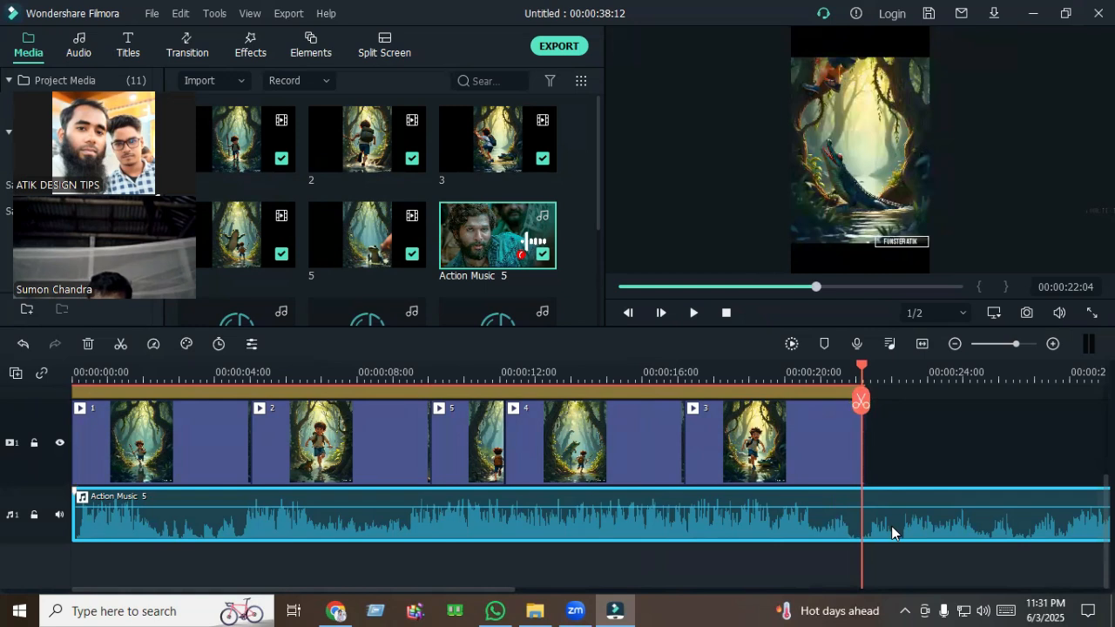
pyautogui.click(860, 401)
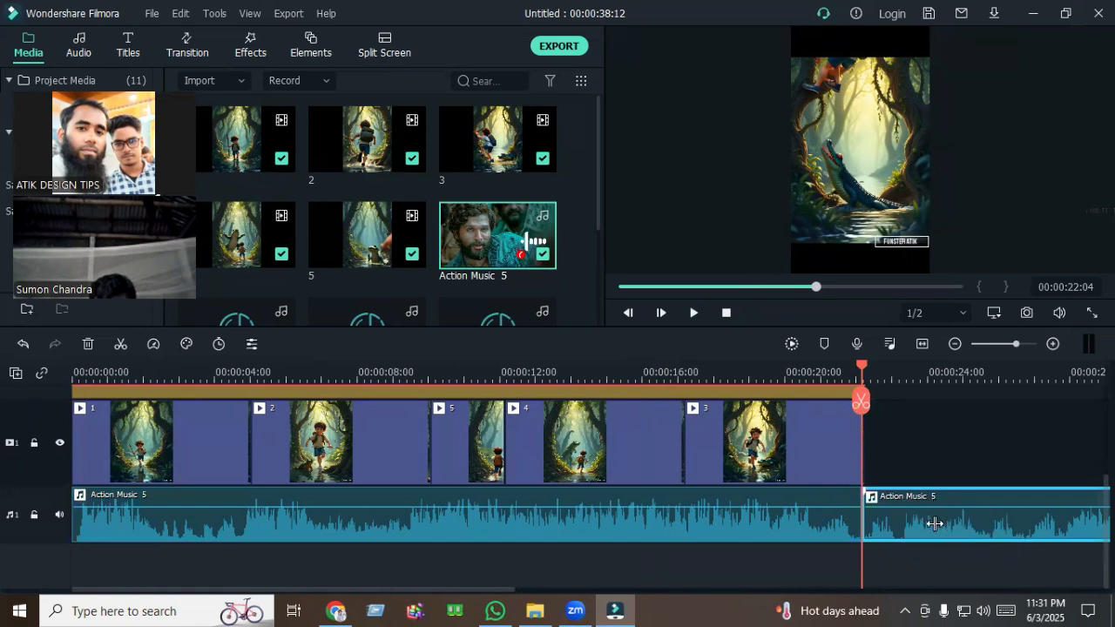
pyautogui.click(90, 345)
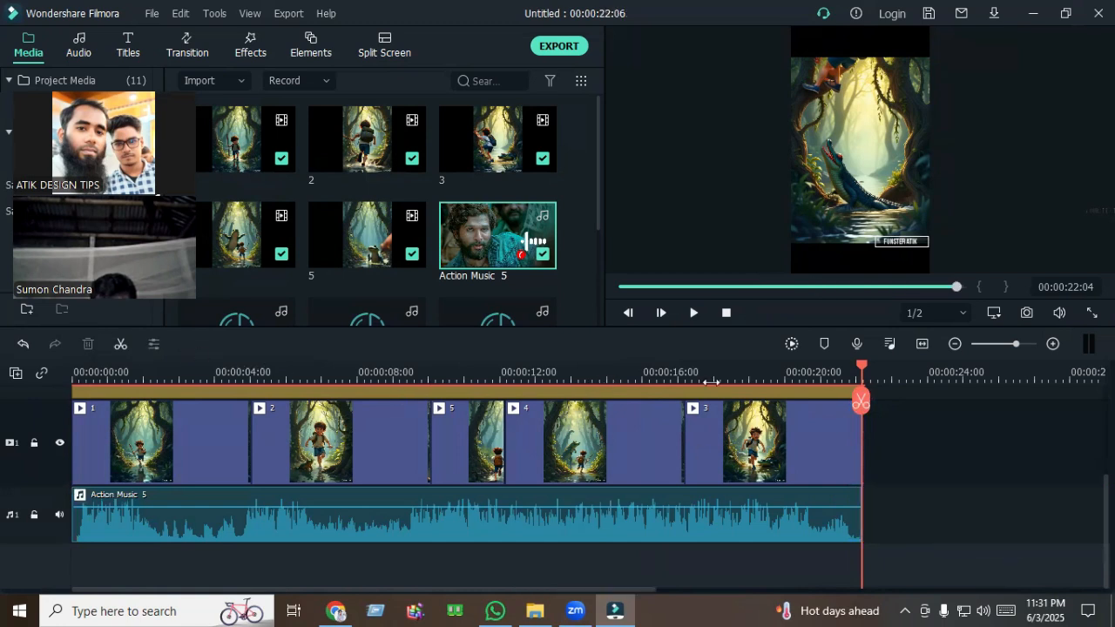
pyautogui.moveTo(859, 373); pyautogui.dragTo(2, 358)
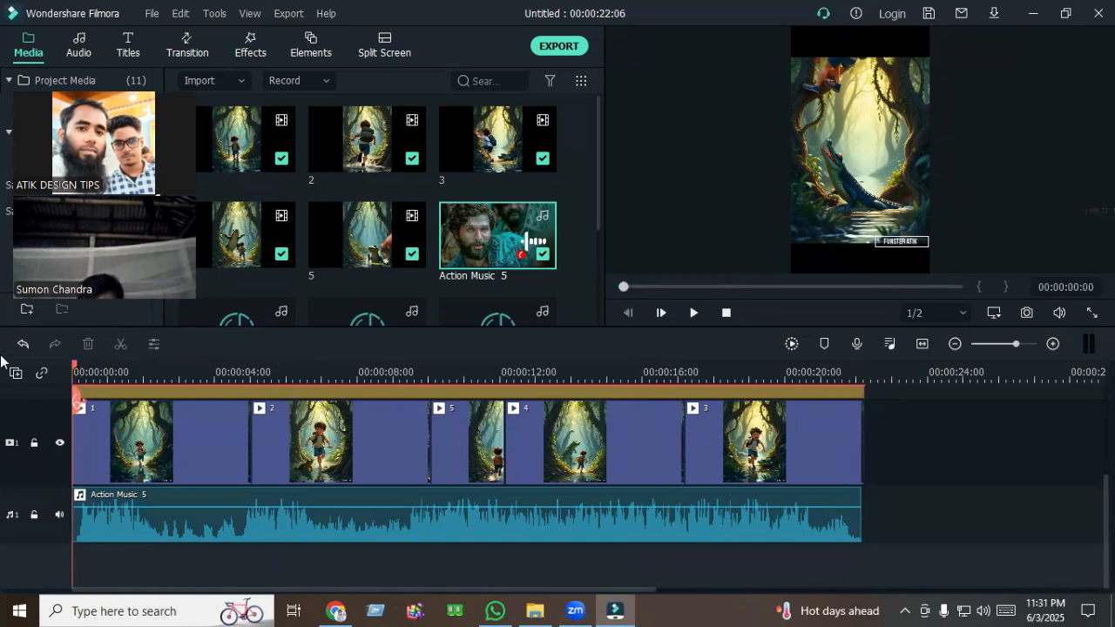
# Lower the volume line of the Action Music 5 clip on audio track 1.
pyautogui.scroll(1, 256, 498)
pyautogui.scroll(-1, 256, 498)
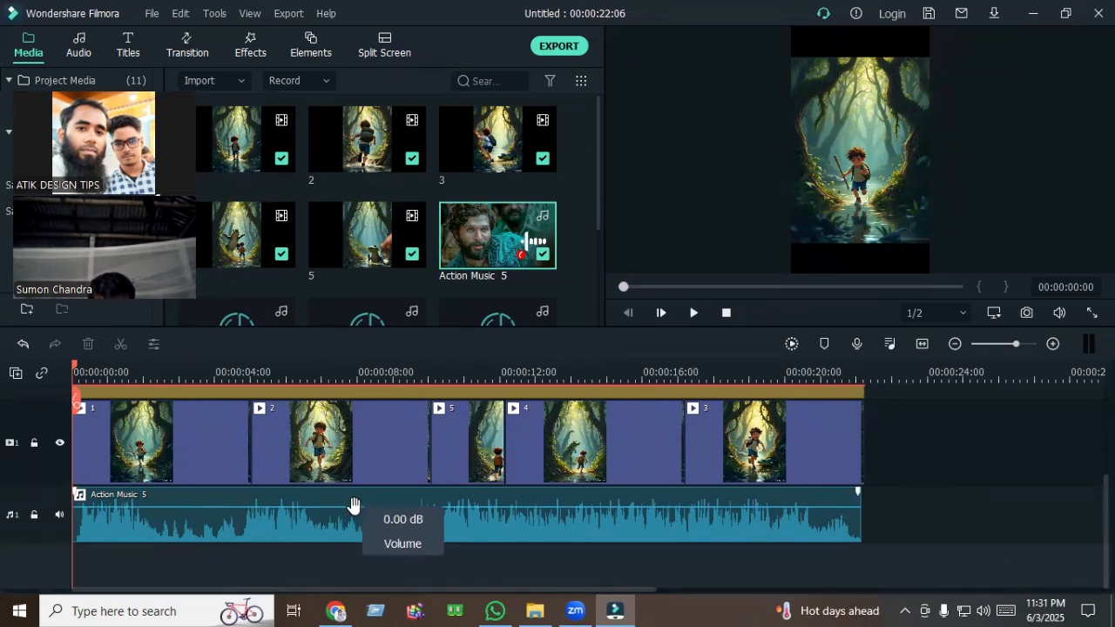
pyautogui.moveTo(353, 508); pyautogui.dragTo(357, 517)
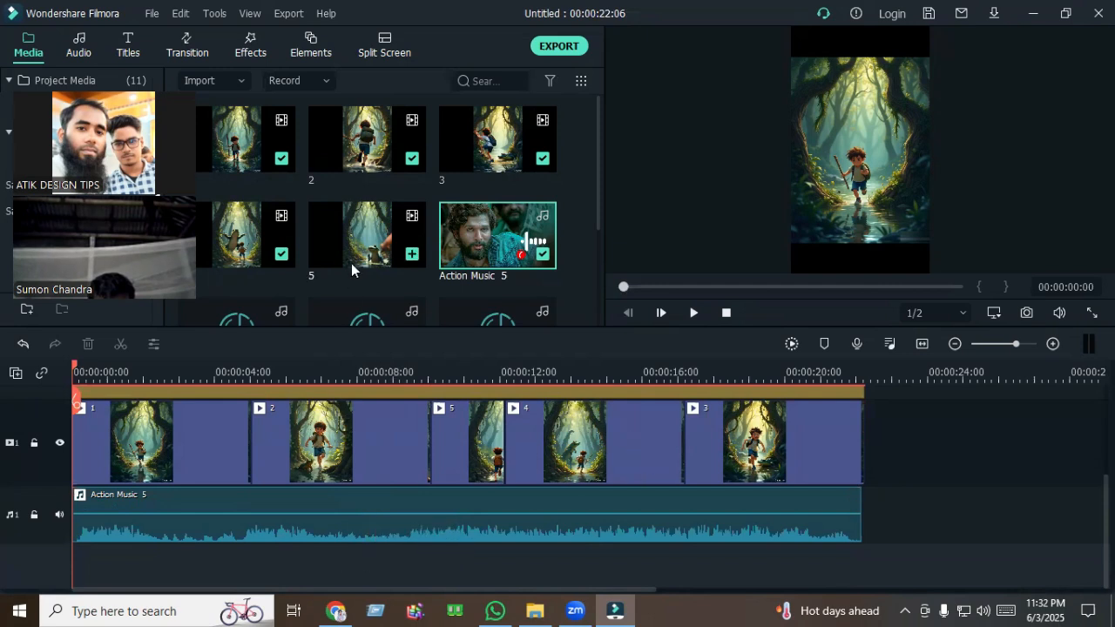
# Place the দৌড়ানো শব্দ 1 sound at the start of audio track 2 and paste a second copy directly after it at 8 seconds.
pyautogui.scroll(-3, 358, 267)
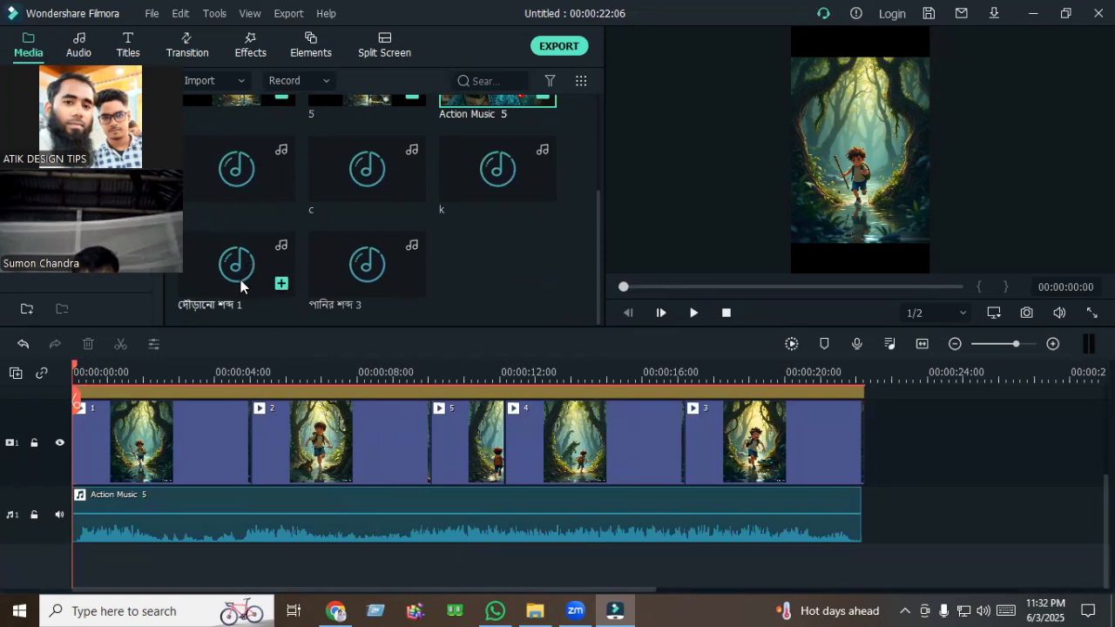
pyautogui.moveTo(240, 277); pyautogui.dragTo(60, 567)
pyautogui.scroll(-2, 144, 538)
pyautogui.moveTo(77, 400); pyautogui.dragTo(328, 409)
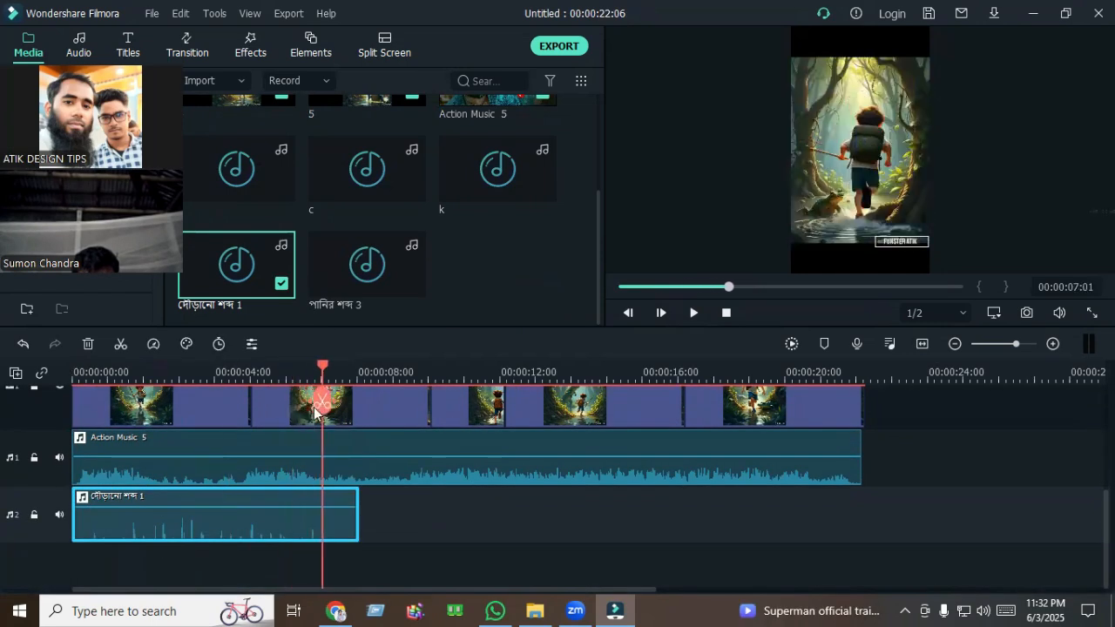
pyautogui.moveTo(322, 367); pyautogui.dragTo(358, 371)
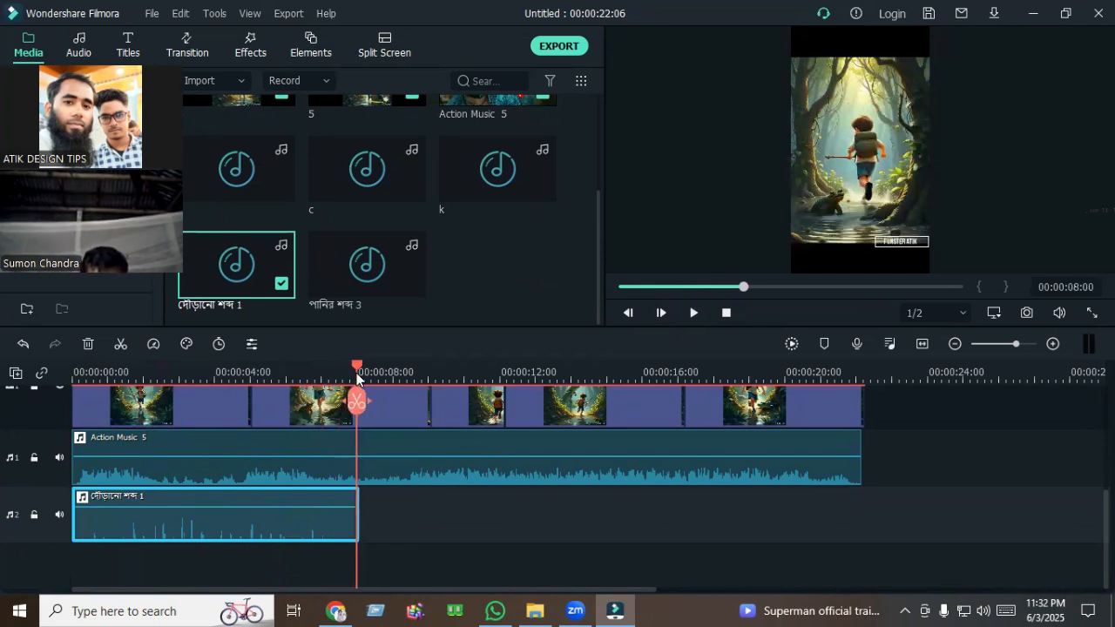
pyautogui.hotkey('ctrl', 'v')
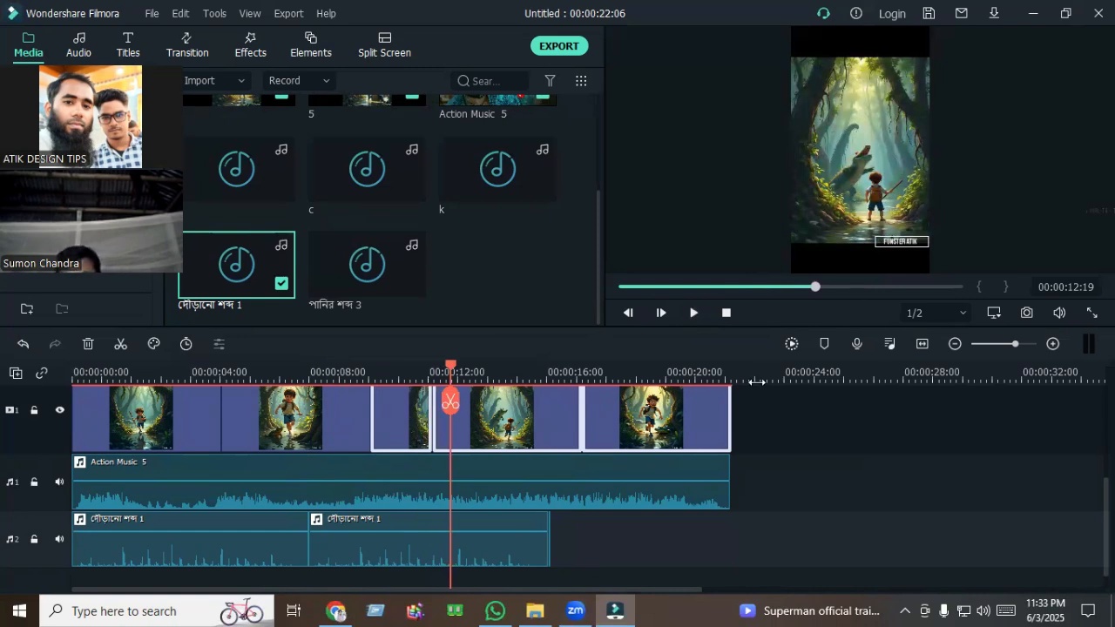
# Split the second দৌড়ানো শব্দ 1 copy at 00:00:12:19, play the following part to check it, and delete that part.
pyautogui.scroll(-1, 812, 455)
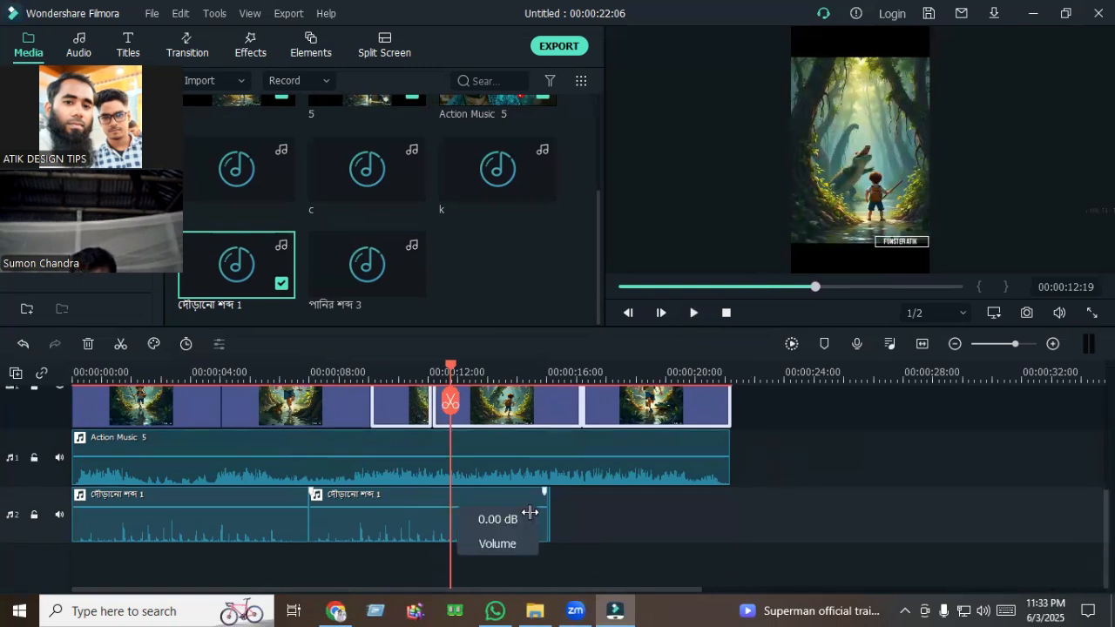
pyautogui.click(352, 524)
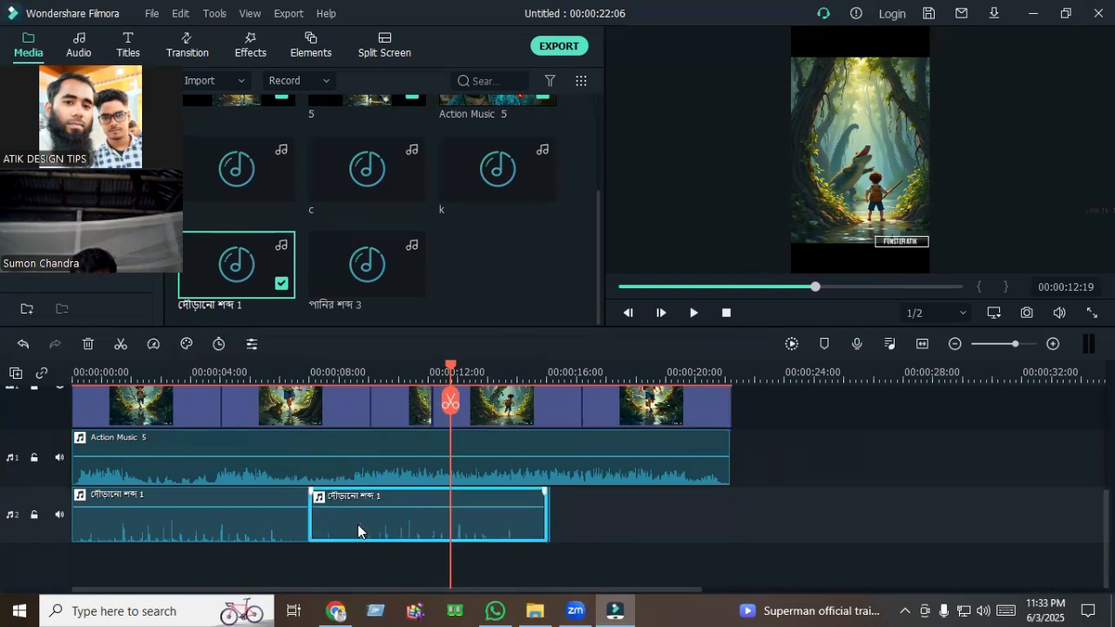
pyautogui.click(450, 401)
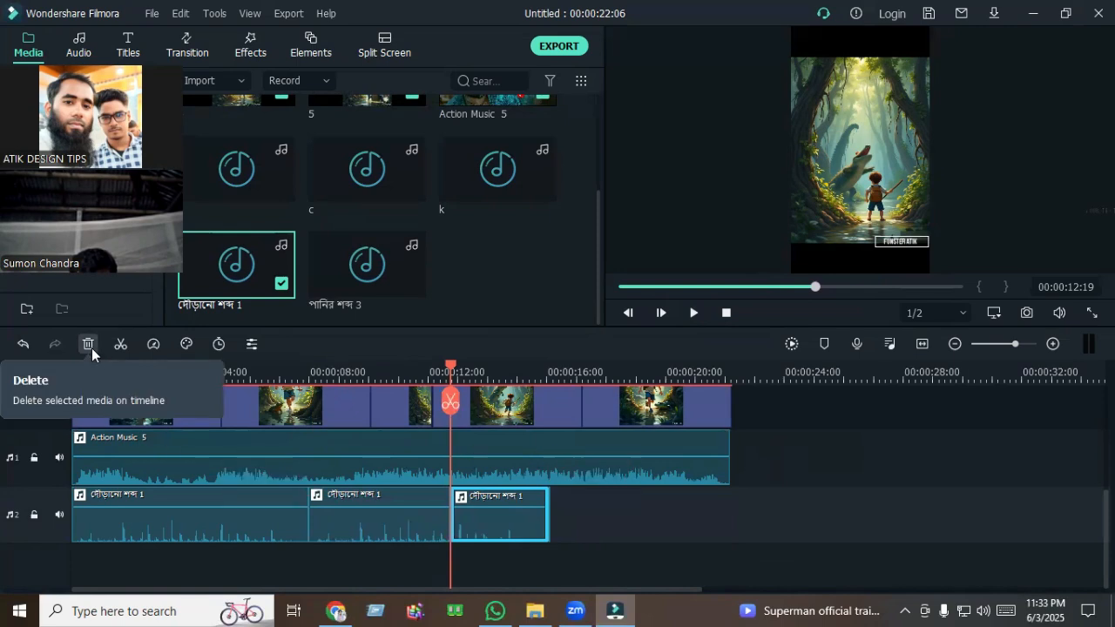
pyautogui.click(694, 314)
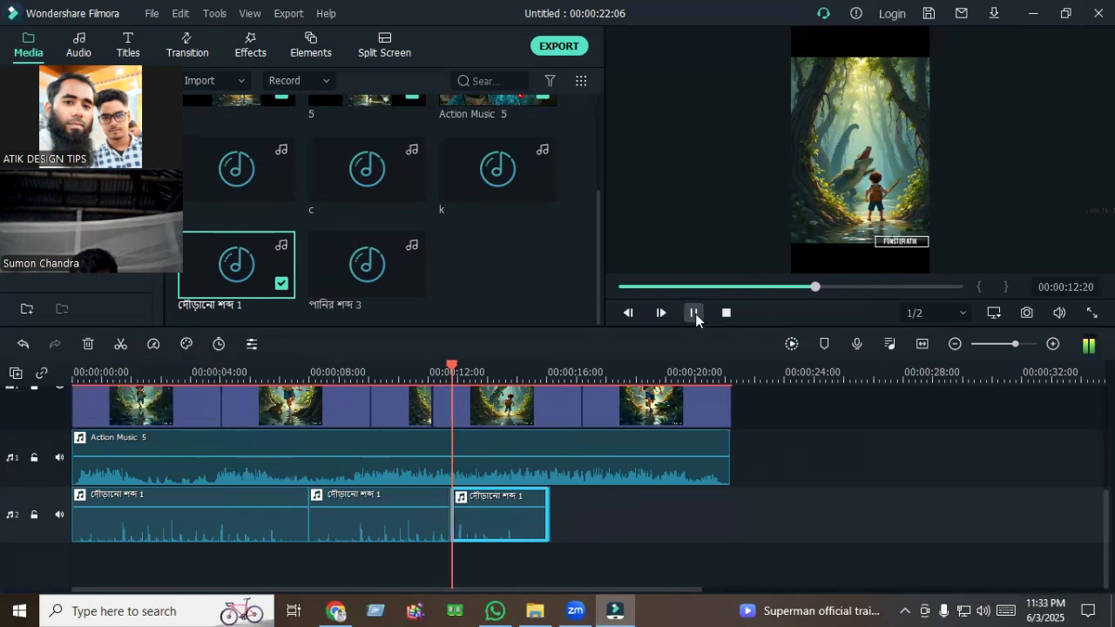
pyautogui.click(694, 314)
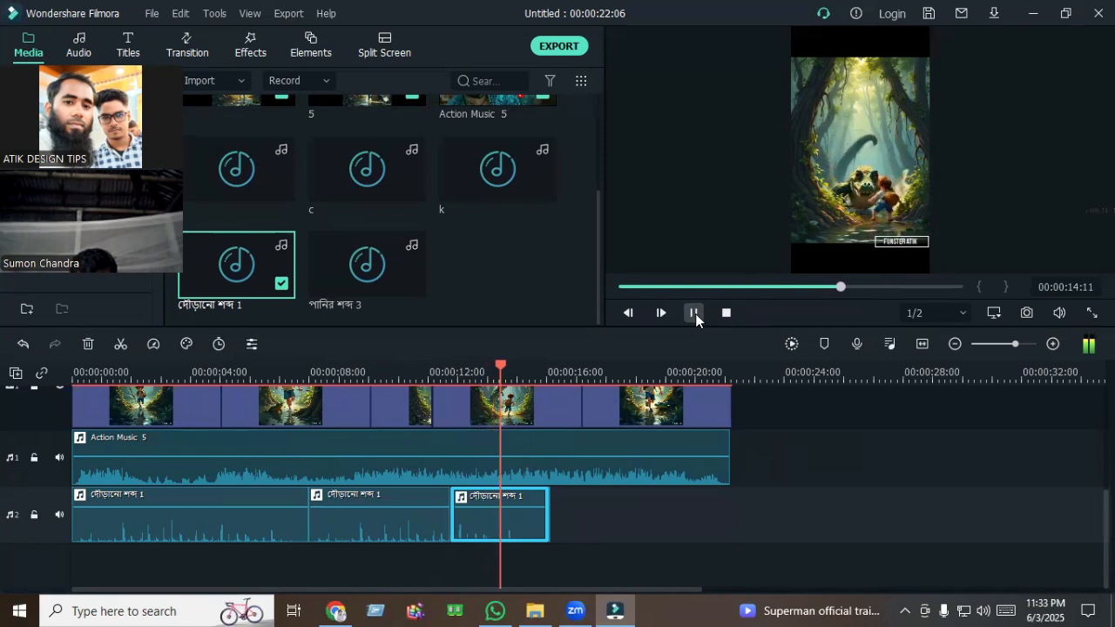
pyautogui.click(88, 345)
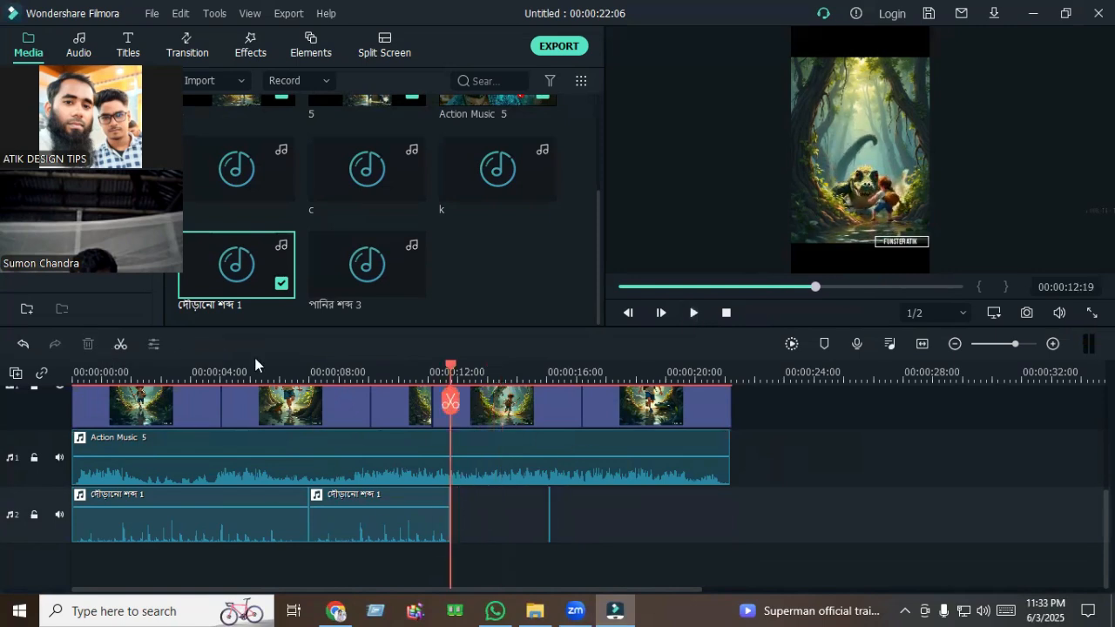
# Play the sequence from the start to about 1.5 seconds to check the running sound against clip 1.
pyautogui.moveTo(549, 370); pyautogui.dragTo(73, 365)
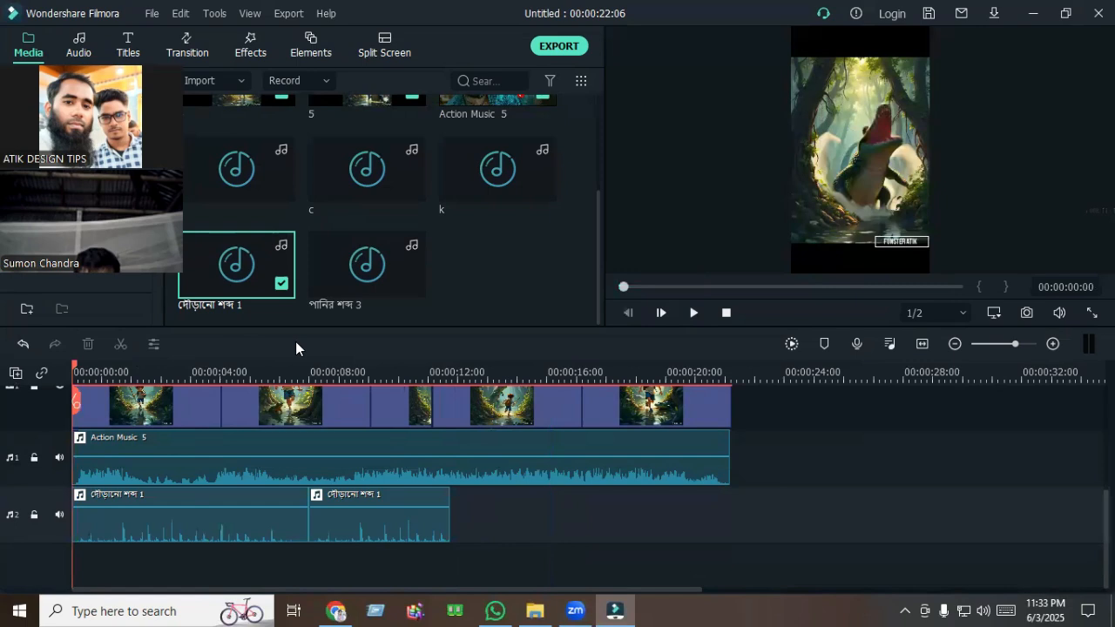
pyautogui.click(692, 314)
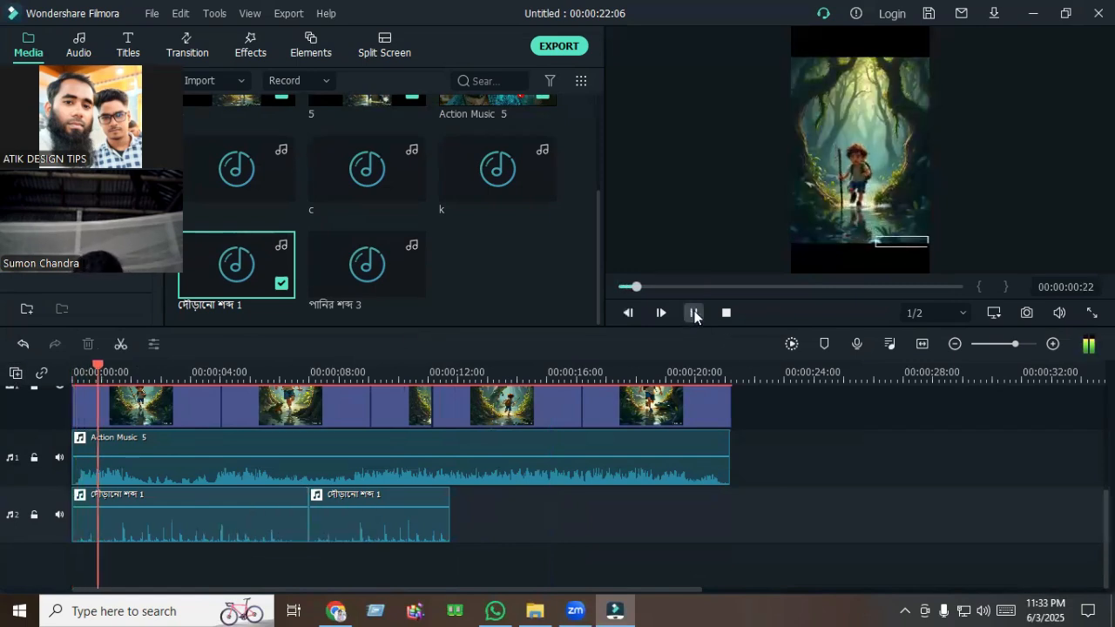
pyautogui.click(693, 314)
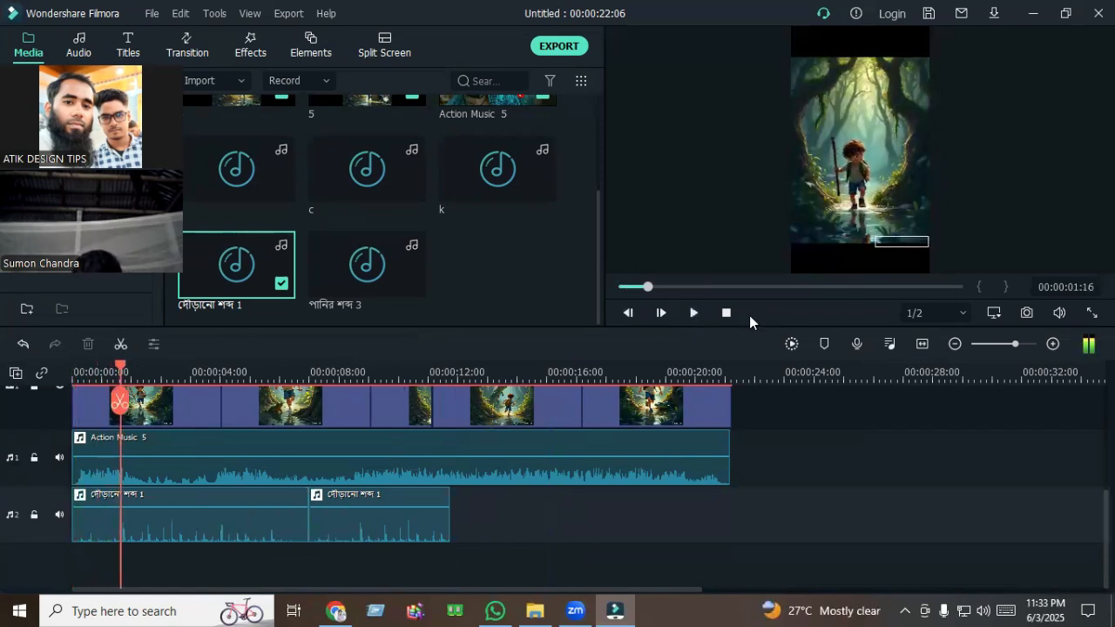
# Set a fade-in of about 2.20 s on the first দৌড়ানো শব্দ 1 clip.
pyautogui.doubleClick(197, 526)
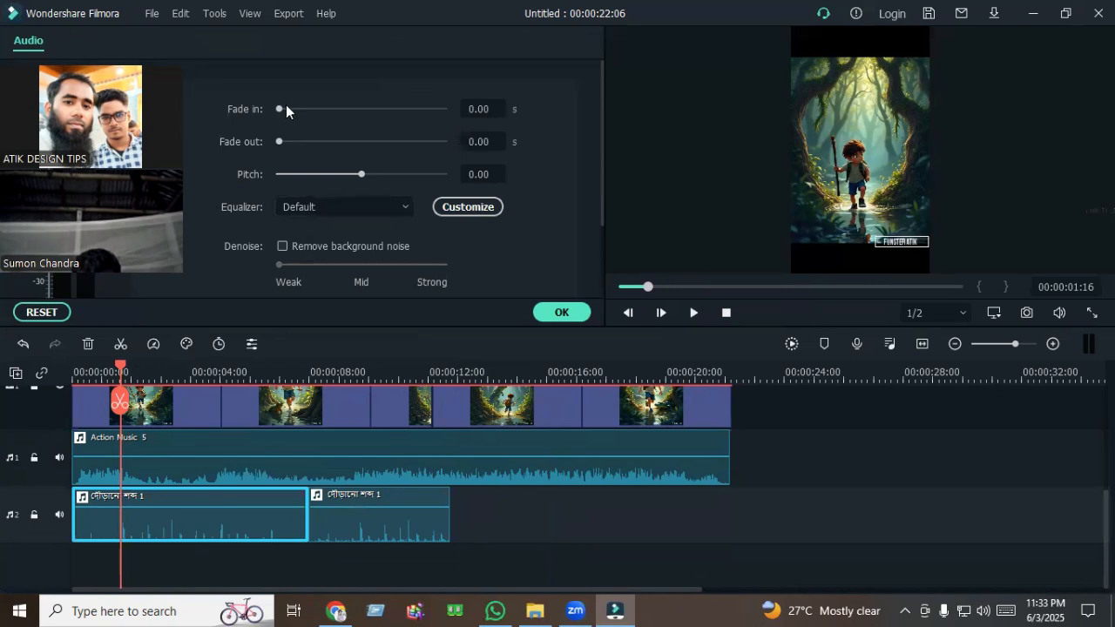
pyautogui.moveTo(289, 107); pyautogui.dragTo(317, 103)
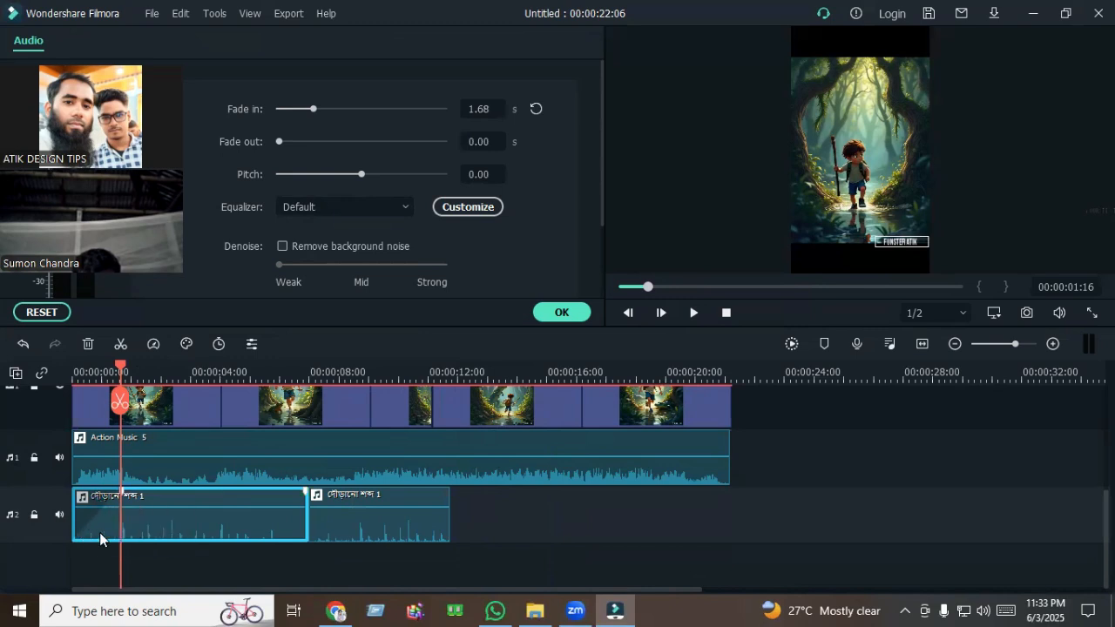
pyautogui.click(317, 110)
pyautogui.moveTo(321, 108); pyautogui.dragTo(325, 107)
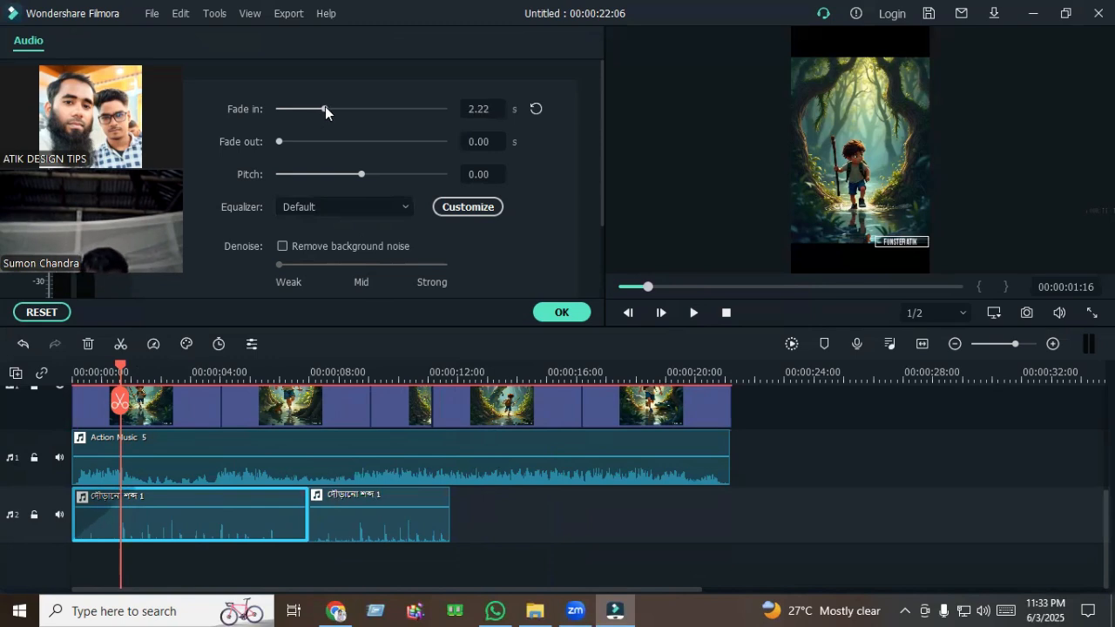
# Split the first দৌড়ানো শব্দ 1 clip at 00:00:05:00, delete the part before the cut, and briefly play the start.
pyautogui.moveTo(120, 400); pyautogui.dragTo(220, 403)
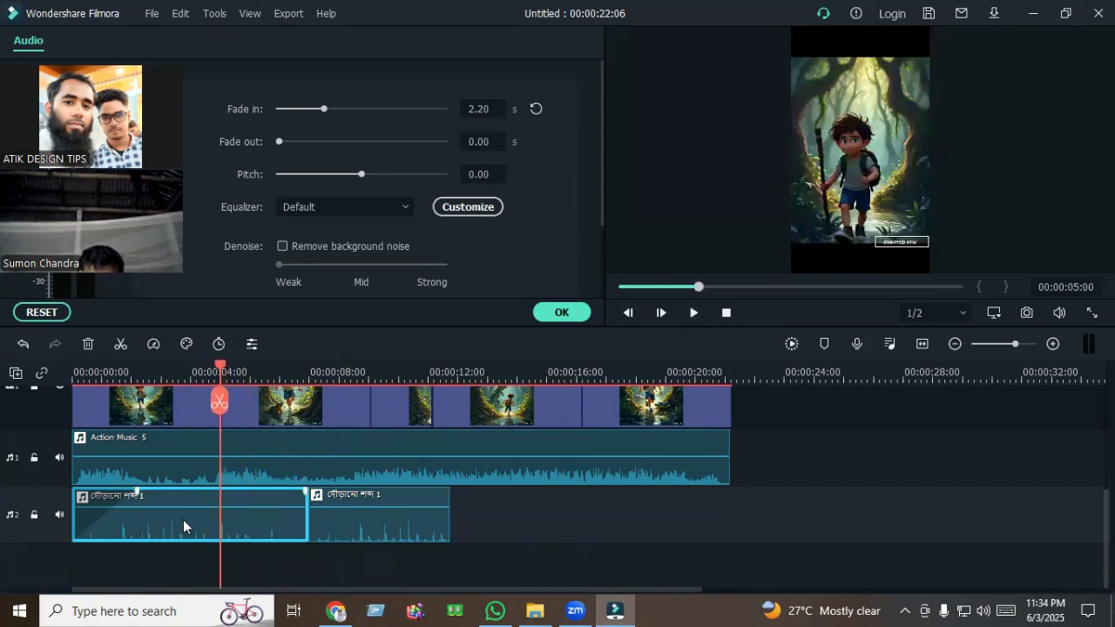
pyautogui.click(219, 403)
pyautogui.click(129, 531)
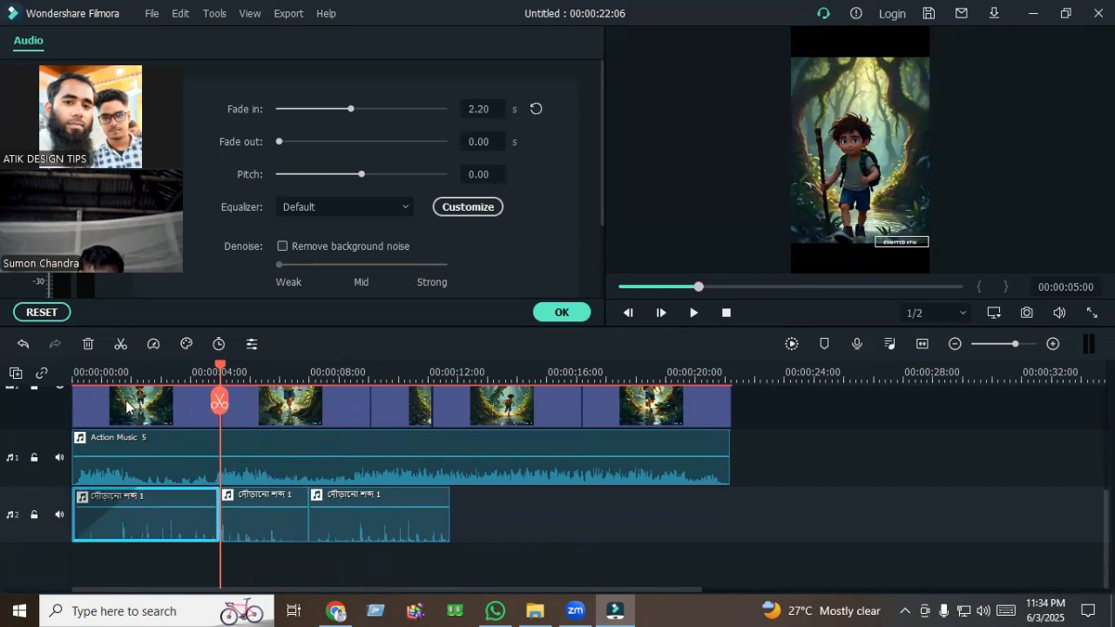
pyautogui.click(88, 343)
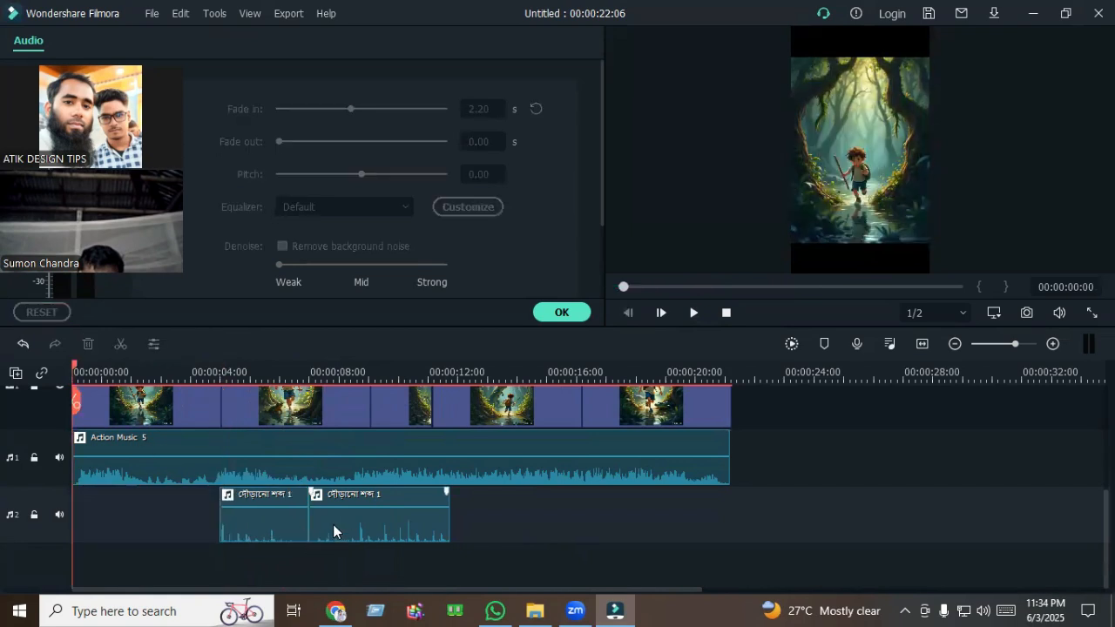
pyautogui.click(566, 313)
pyautogui.click(696, 312)
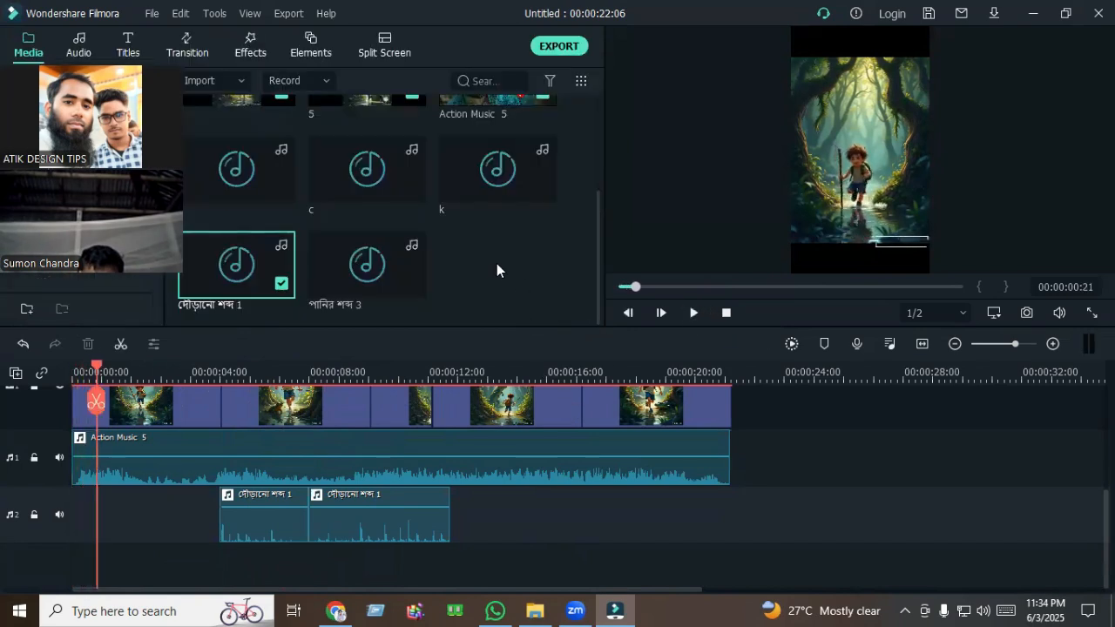
# Add the পানির শব্দ 3 sound at the start of audio track 3 and slightly lower its volume line.
pyautogui.moveTo(387, 259)
pyautogui.moveTo(387, 260); pyautogui.dragTo(67, 563)
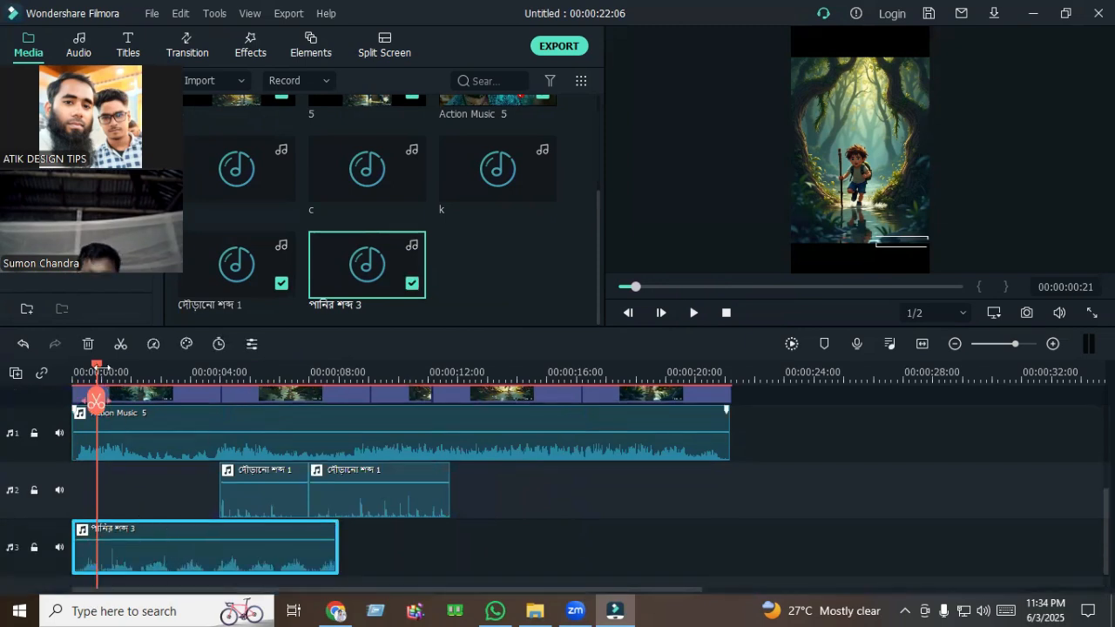
pyautogui.moveTo(98, 369); pyautogui.dragTo(234, 373)
pyautogui.moveTo(280, 541); pyautogui.dragTo(279, 545)
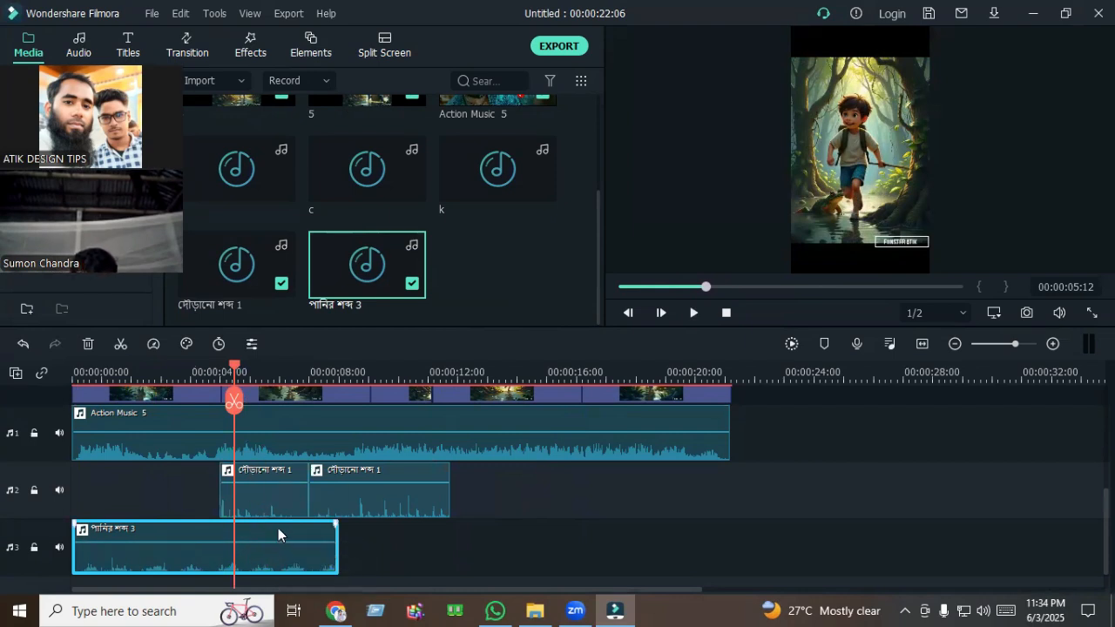
# Paste a second copy of পানির শব্দ 3 directly after the first on audio track 3, at 00:00:08:24.
pyautogui.moveTo(234, 372); pyautogui.dragTo(338, 386)
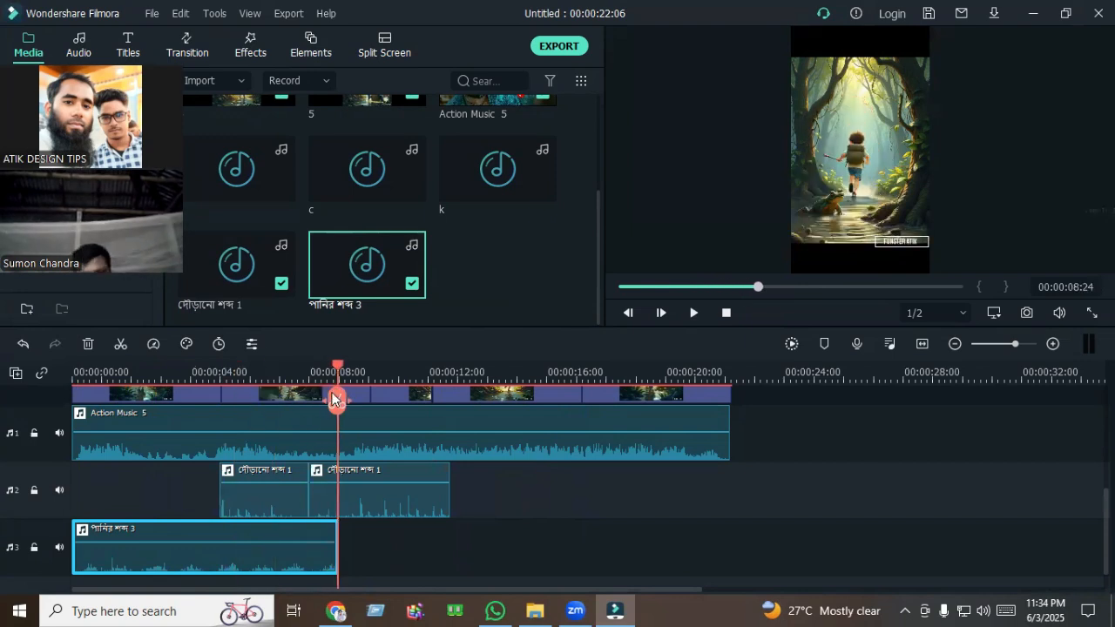
pyautogui.hotkey('ctrl', 'v')
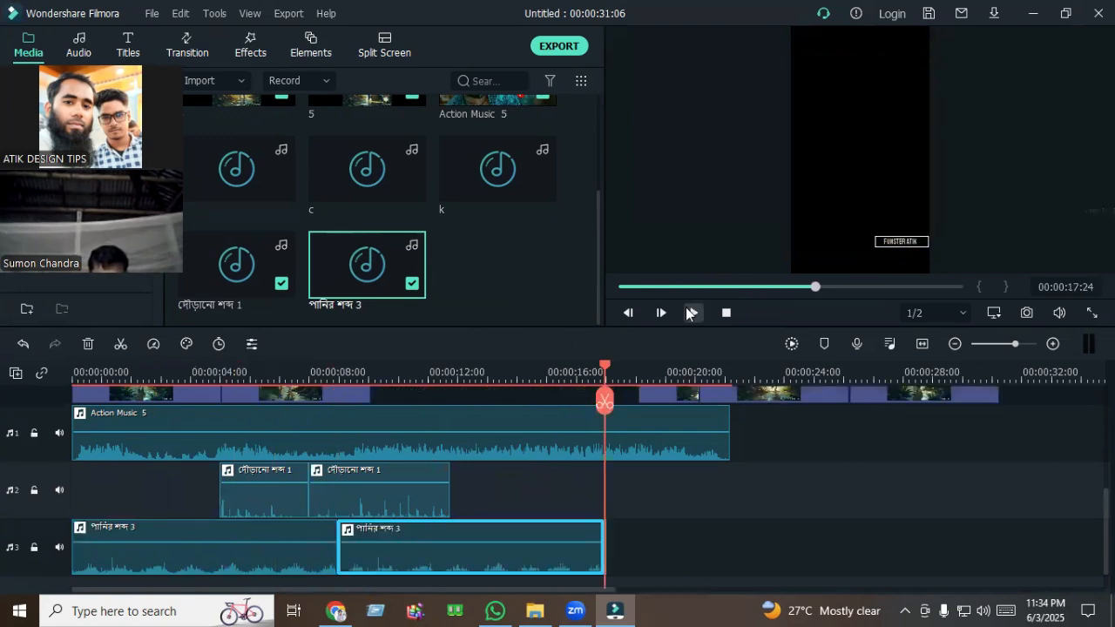
pyautogui.scroll(-1, 715, 541)
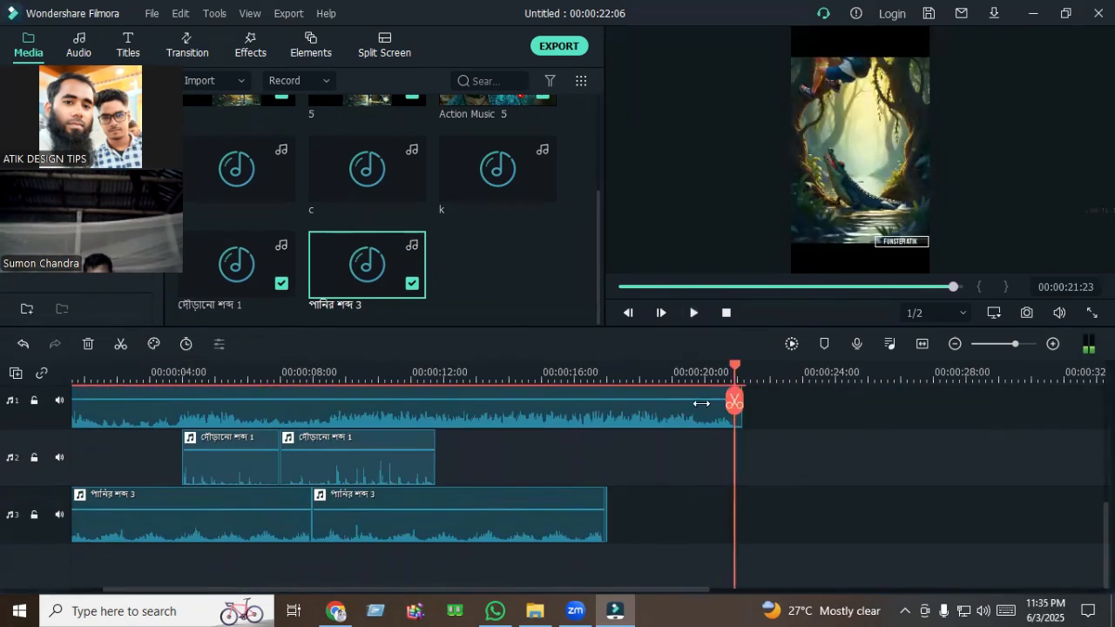
# Paste a third copy of পানির শব্দ 3 directly after the second on audio track 3, at 00:00:17:24.
pyautogui.click(551, 528)
pyautogui.click(631, 519)
pyautogui.click(607, 533)
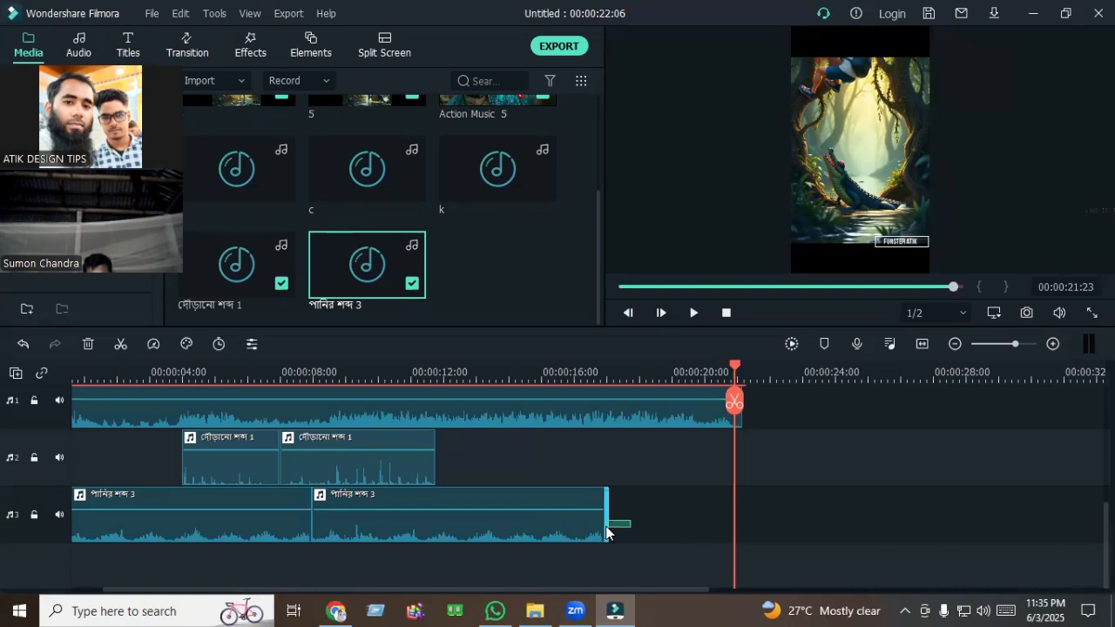
pyautogui.click(627, 545)
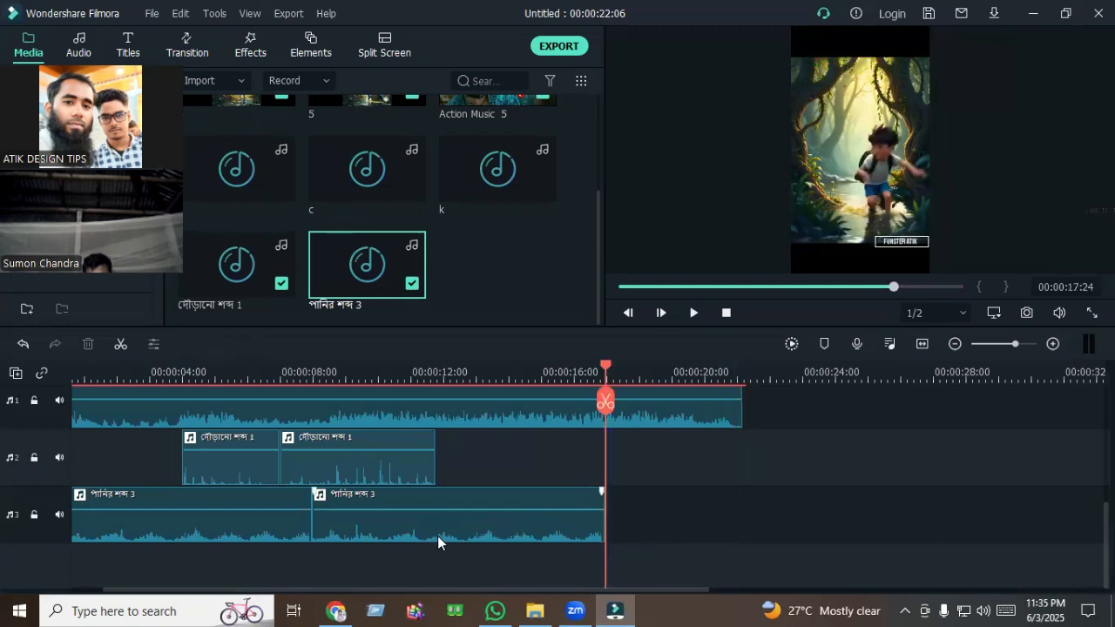
pyautogui.hotkey('ctrl', 'v')
# Split the third পানির শব্দ 3 clip at 00:00:22:04, where the music ends, and delete the part after the cut.
pyautogui.moveTo(896, 371); pyautogui.dragTo(743, 401)
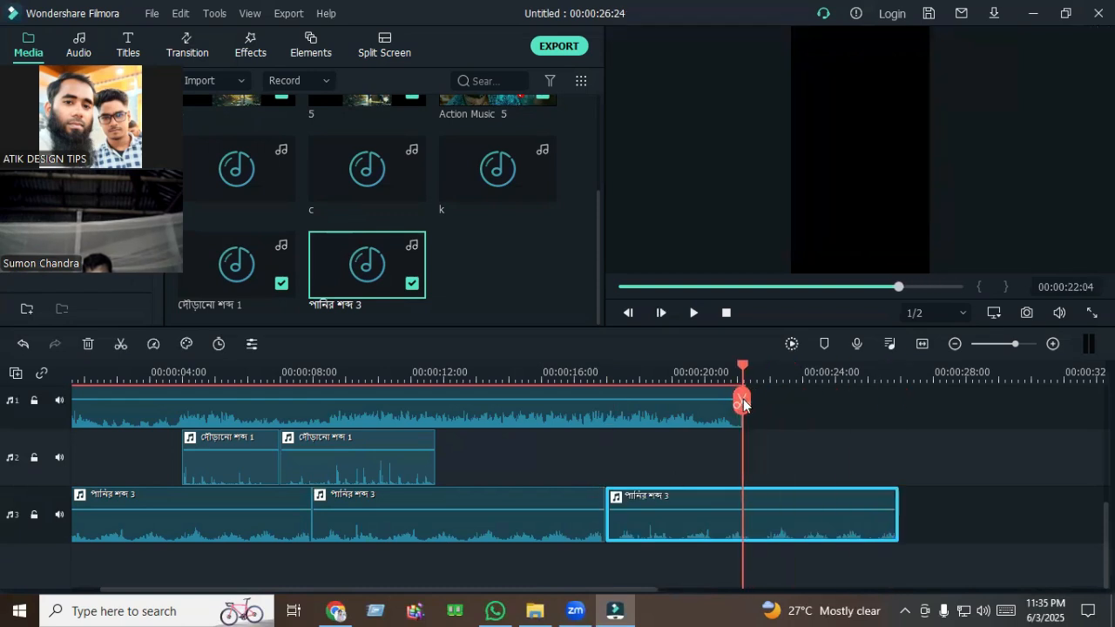
pyautogui.click(742, 401)
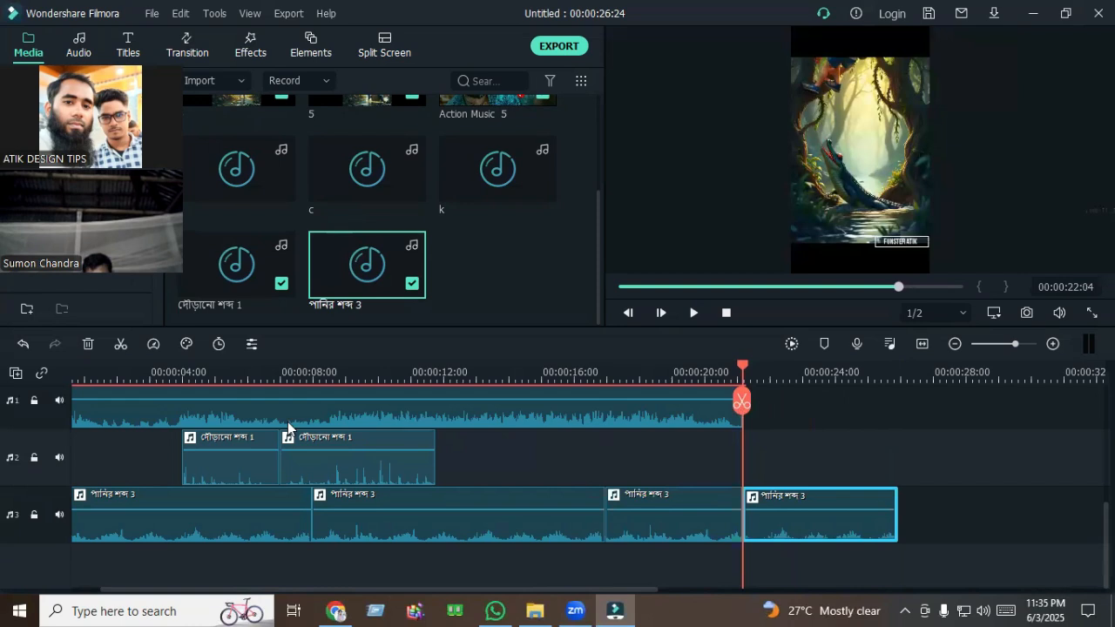
pyautogui.click(88, 344)
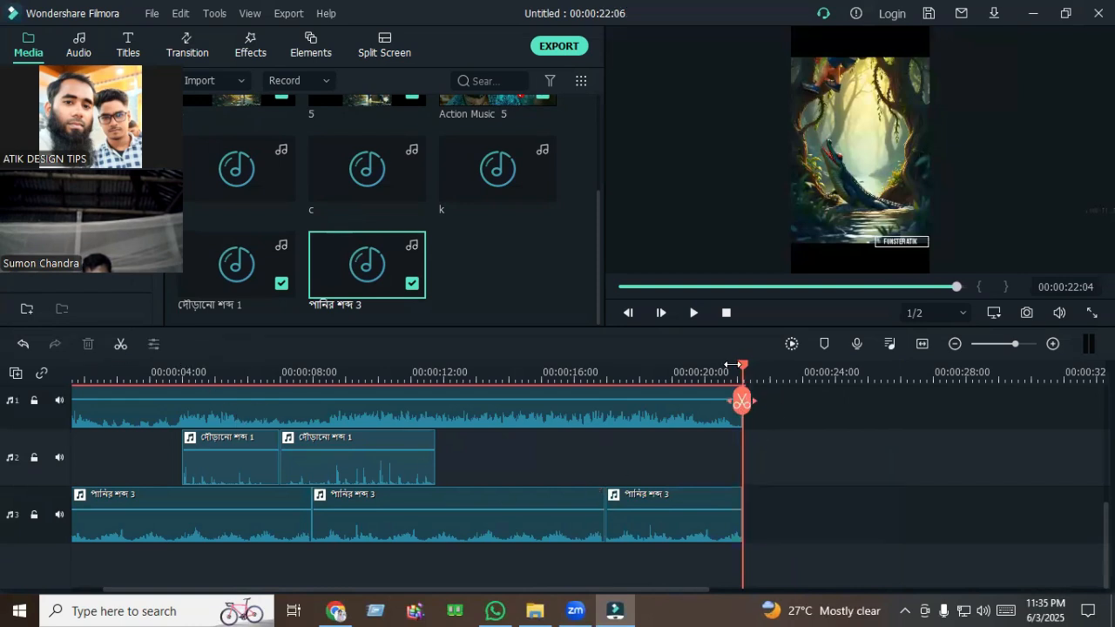
pyautogui.press('Home')
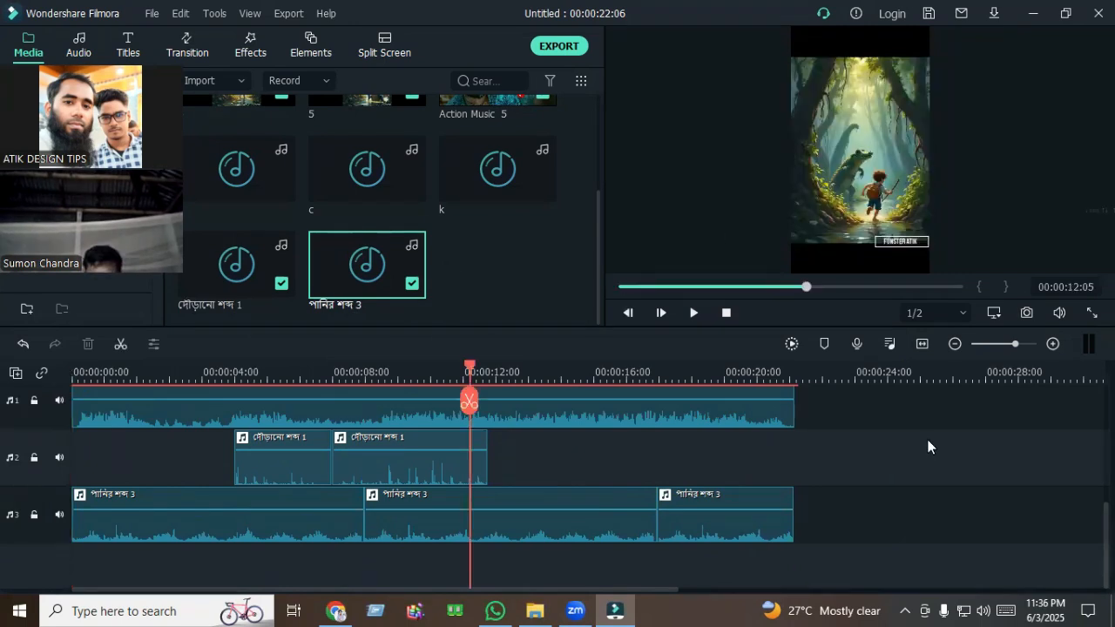
# Add the k sound to audio track 4 at 00:00:12:04.
pyautogui.scroll(1, 927, 440)
pyautogui.scroll(-1, 928, 440)
pyautogui.click(482, 186)
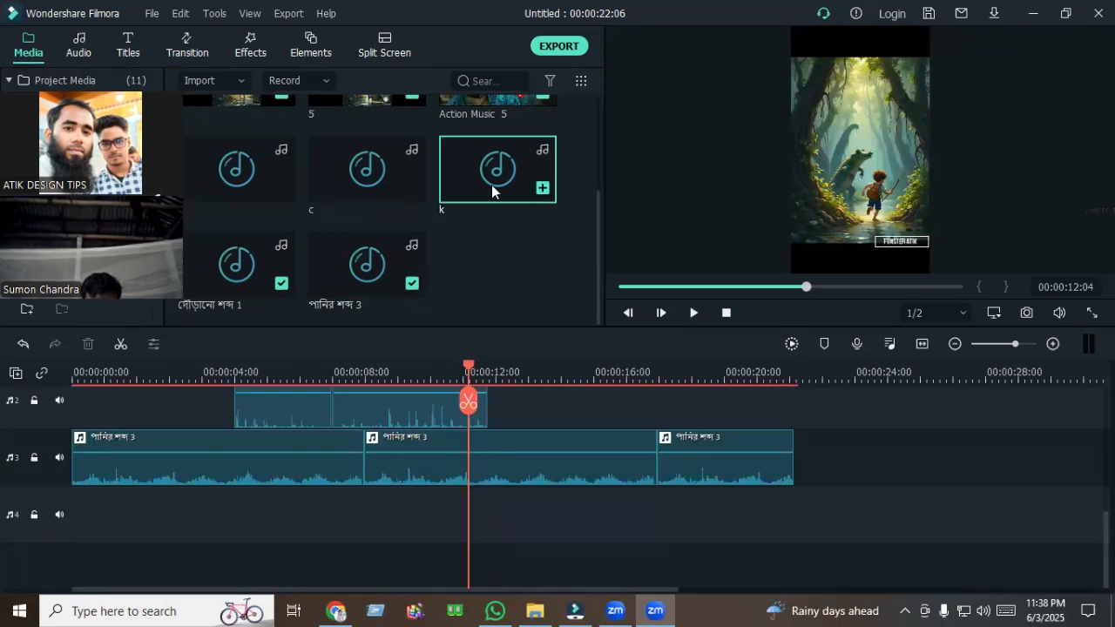
pyautogui.moveTo(491, 185); pyautogui.dragTo(464, 501)
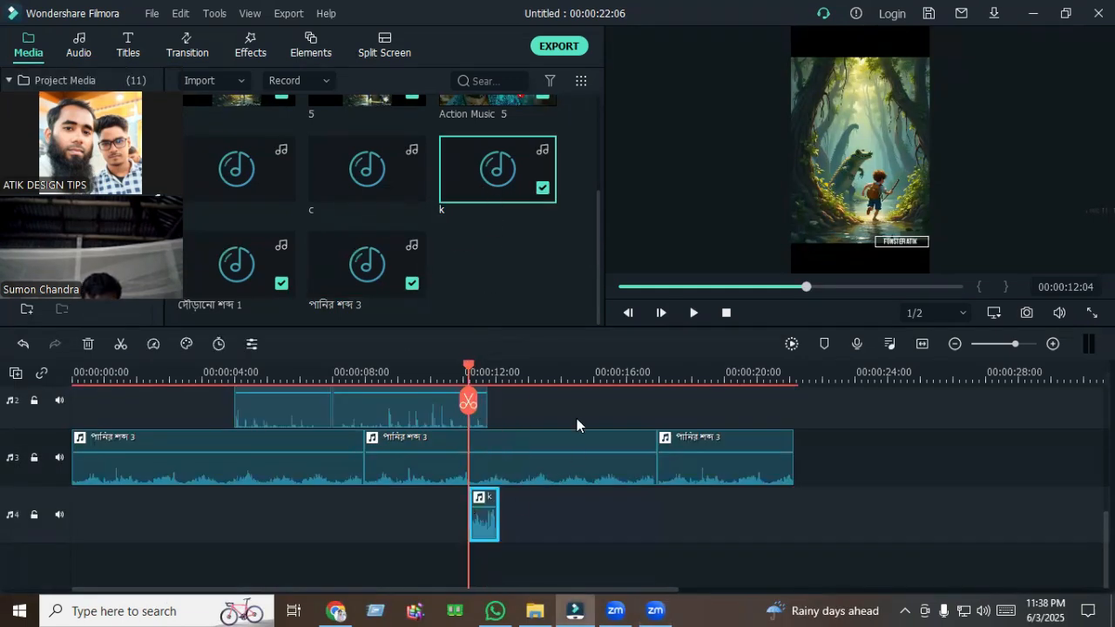
pyautogui.scroll(2, 550, 371)
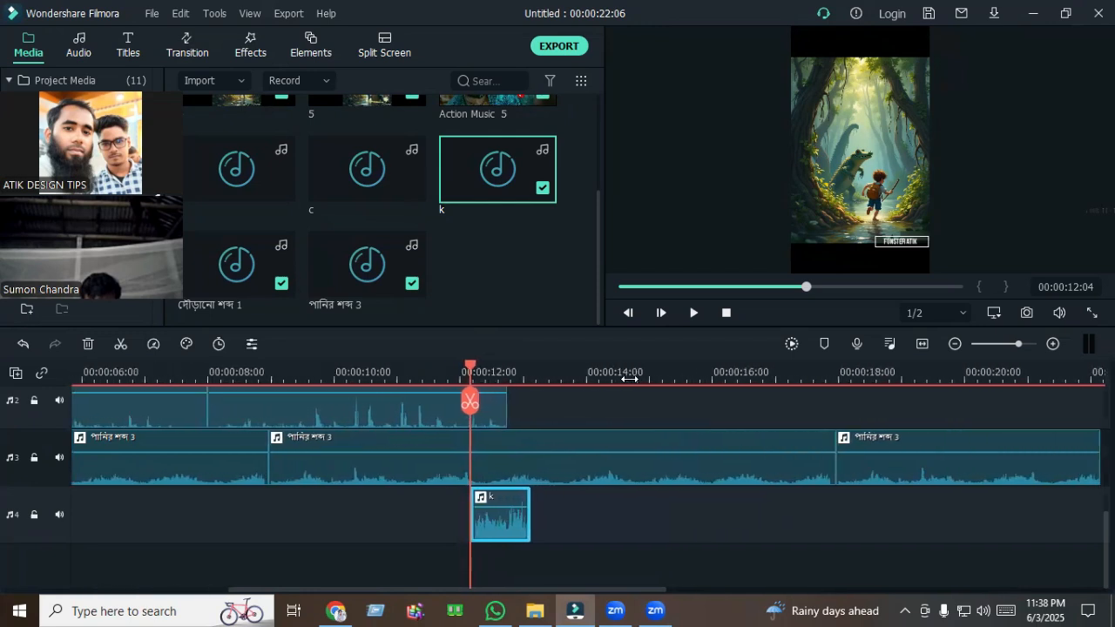
# Paste four more copies of the k sound end to end on audio track 4, starting at 00:00:13:03.
pyautogui.click(605, 376)
pyautogui.moveTo(609, 365); pyautogui.dragTo(532, 433)
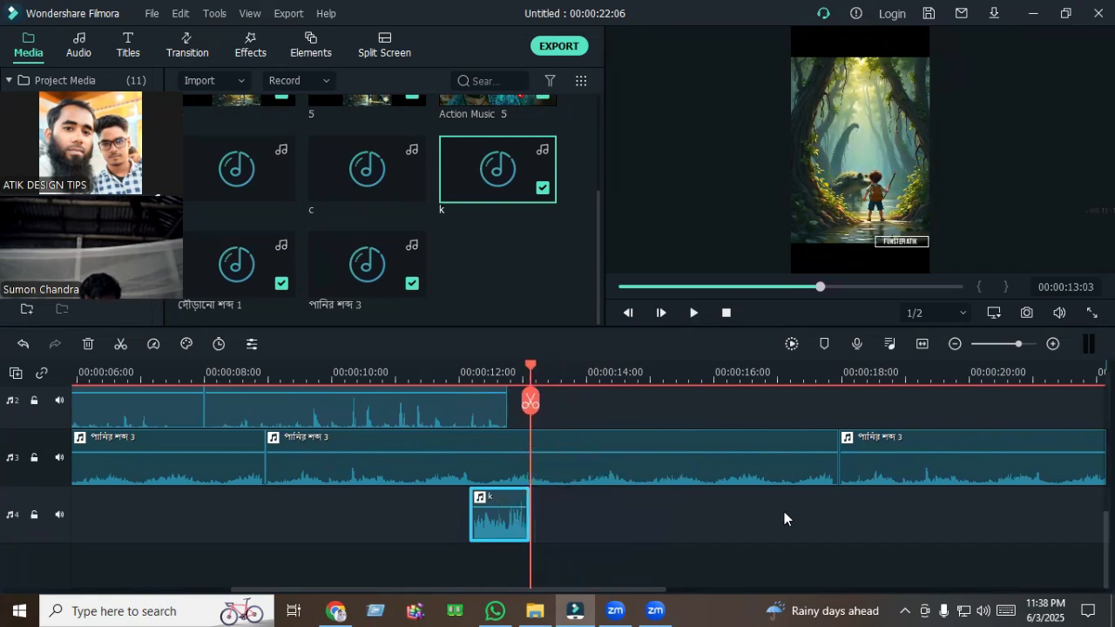
pyautogui.hotkey('ctrl', 'v')
pyautogui.hotkey('ctrl', 'v')
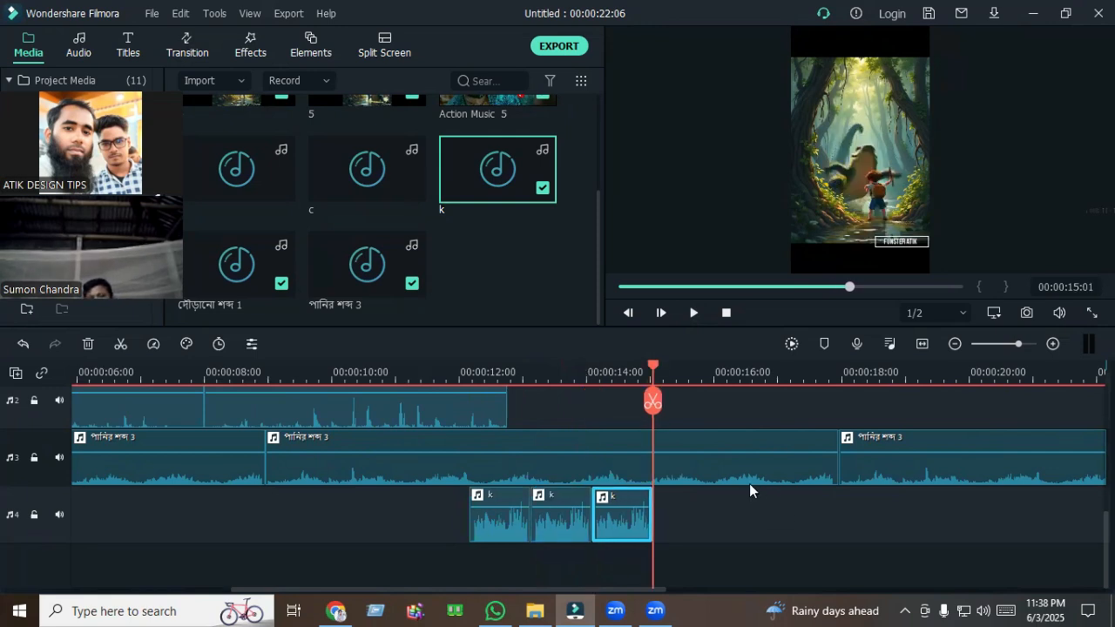
pyautogui.hotkey('ctrl', 'v')
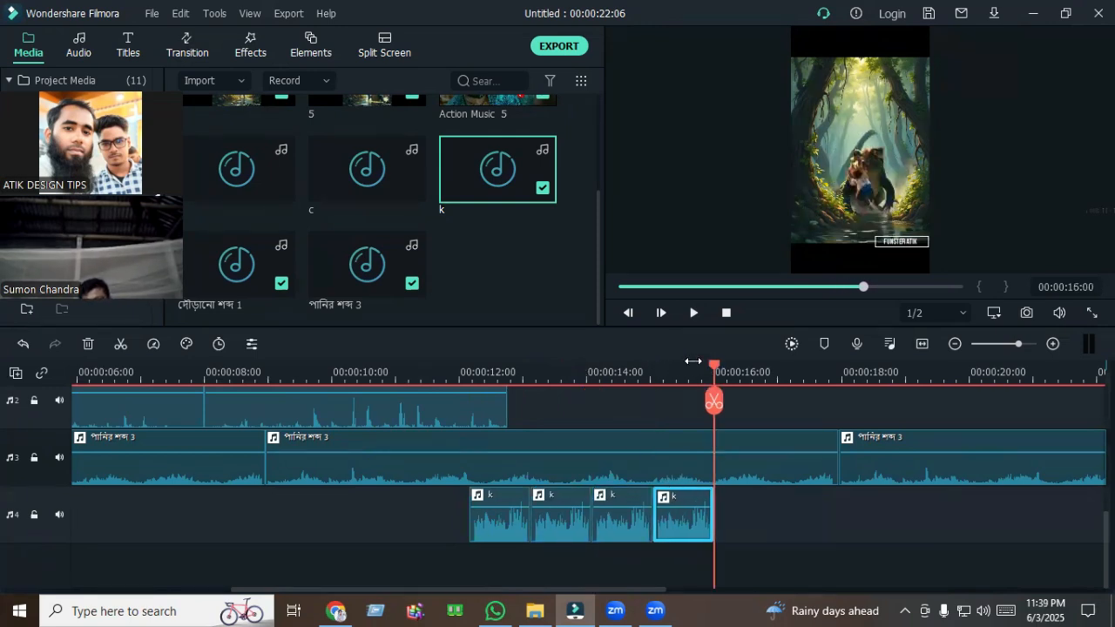
pyautogui.click(745, 370)
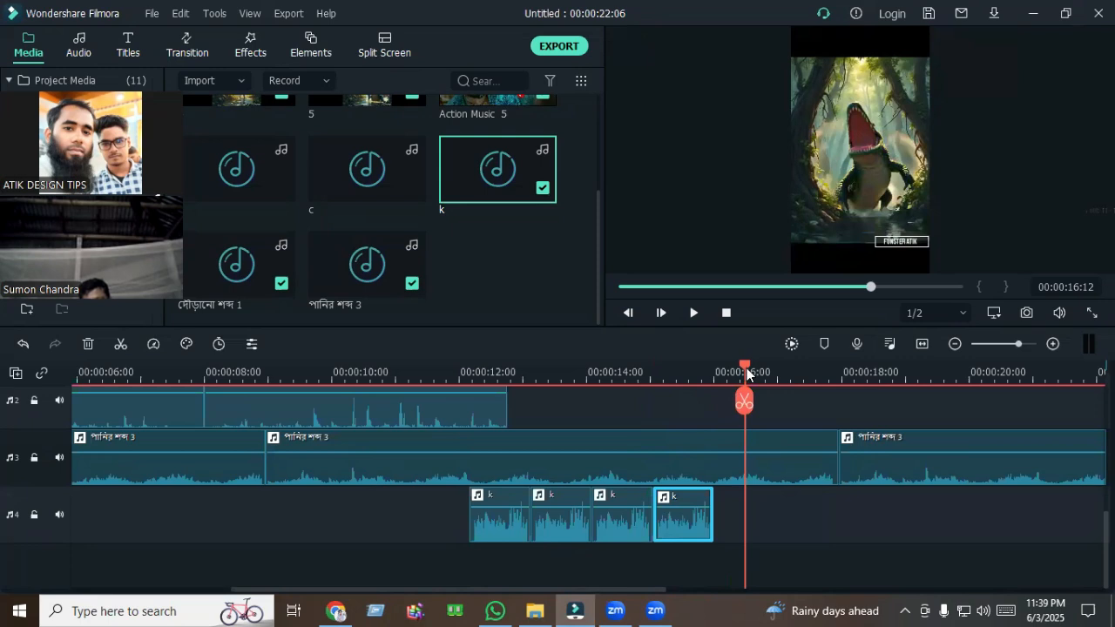
pyautogui.hotkey('ctrl', 'v')
# Paste another copy of k on audio track 4 at 00:00:18:19 and play the ending from 00:00:18:04.
pyautogui.click(939, 371)
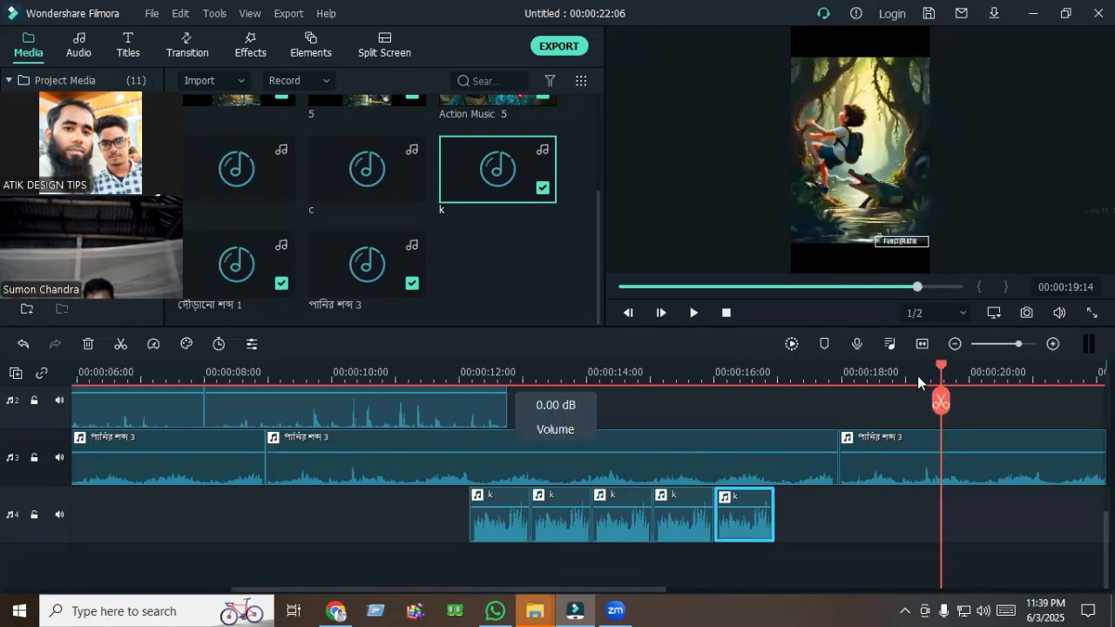
pyautogui.click(906, 373)
pyautogui.moveTo(905, 388); pyautogui.dragTo(891, 385)
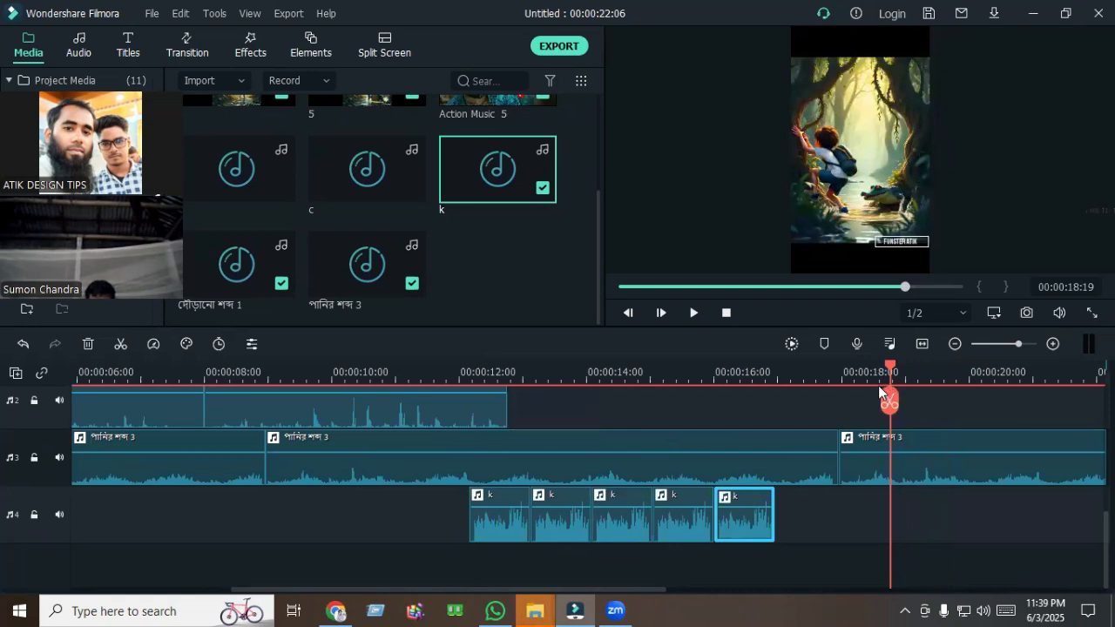
pyautogui.hotkey('ctrl', 'v')
pyautogui.moveTo(951, 366); pyautogui.dragTo(852, 397)
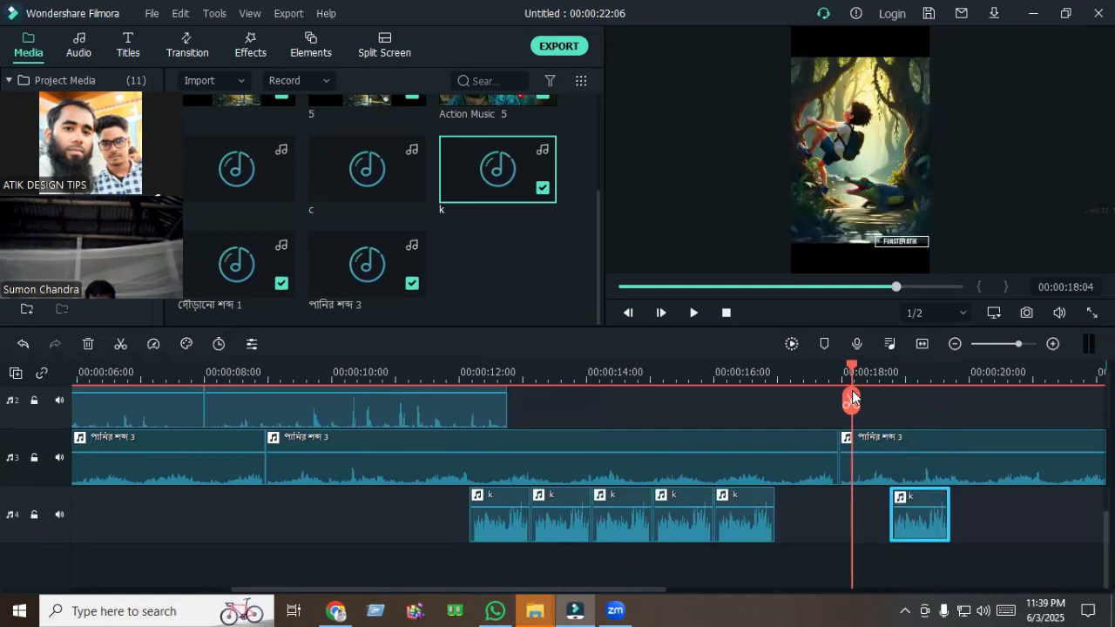
pyautogui.click(695, 314)
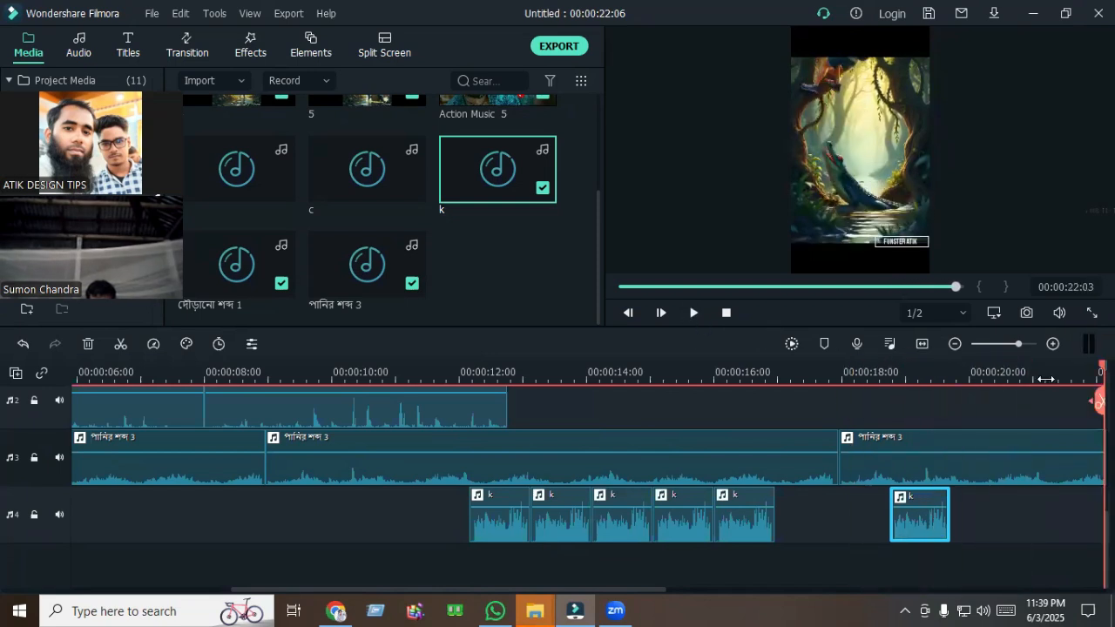
# Paste one more k copy on audio track 4, shift it to finish with the video, and play from 00:00:19:23.
pyautogui.hotkey('ctrl', 'v')
pyautogui.moveTo(1052, 514); pyautogui.dragTo(990, 514)
pyautogui.click(893, 372)
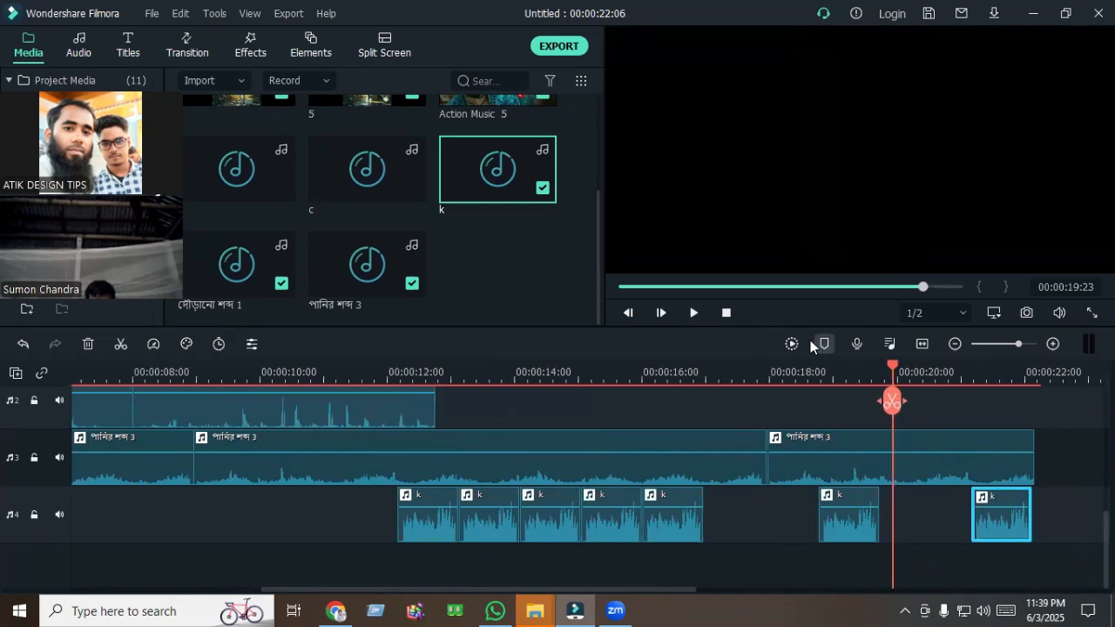
pyautogui.click(695, 312)
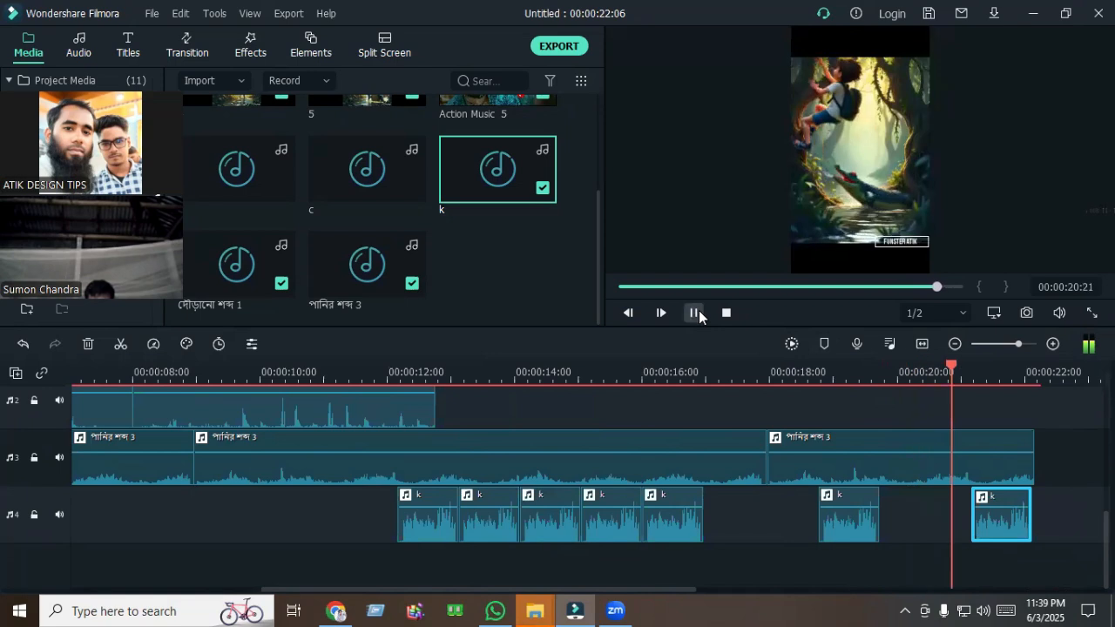
pyautogui.click(695, 313)
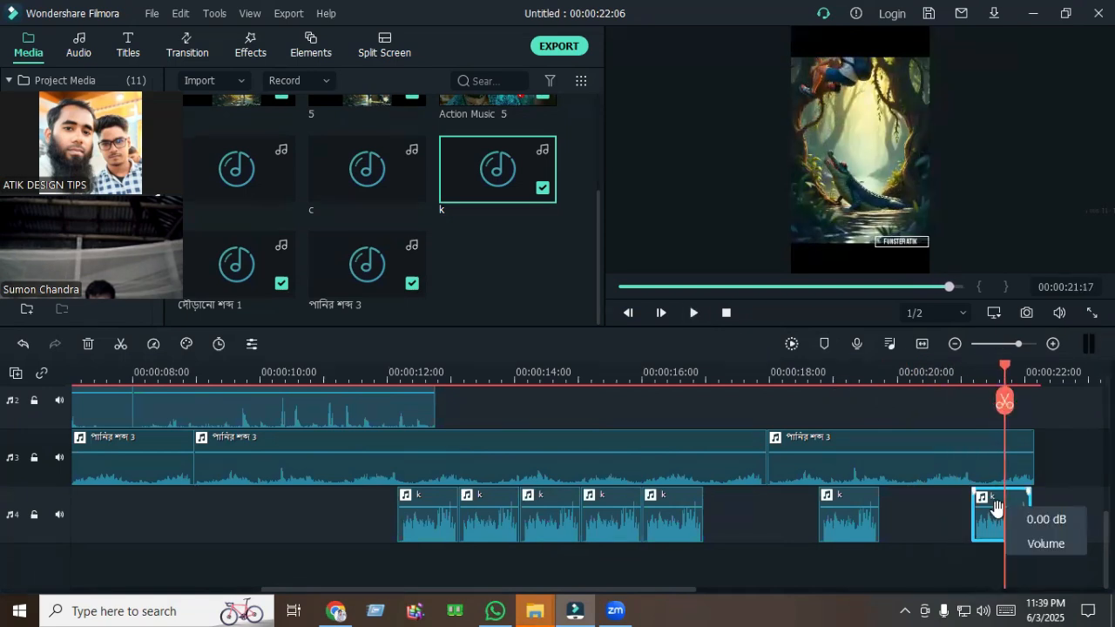
# Slightly lower the volume lines of the k clips on audio track 4, with the fifth clip at -1.50 dB.
pyautogui.moveTo(995, 510); pyautogui.dragTo(994, 513)
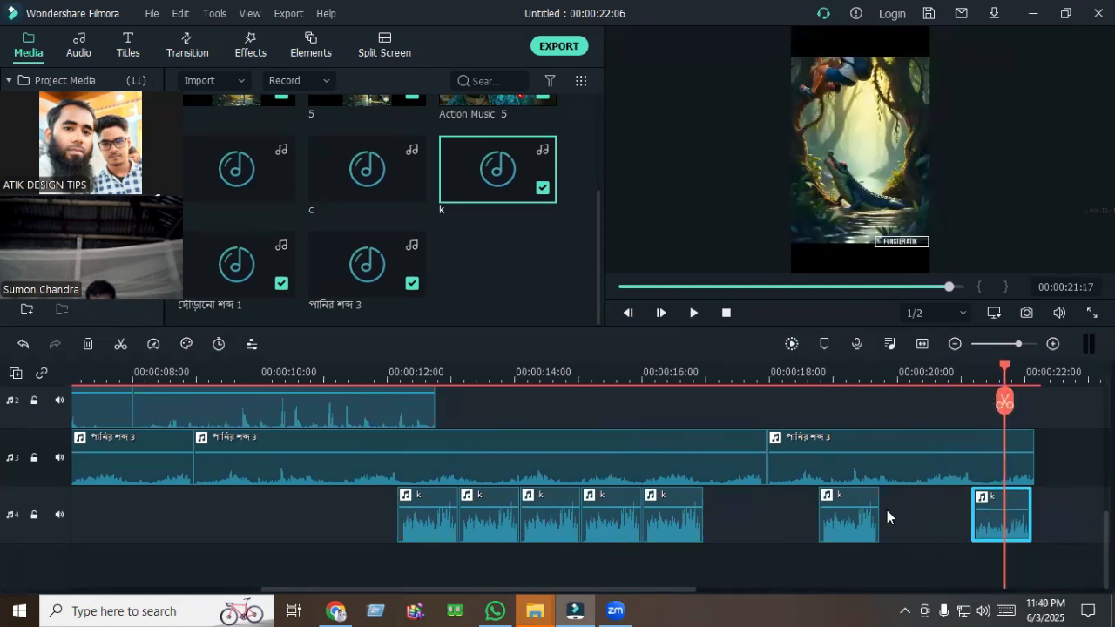
pyautogui.moveTo(870, 504); pyautogui.dragTo(868, 511)
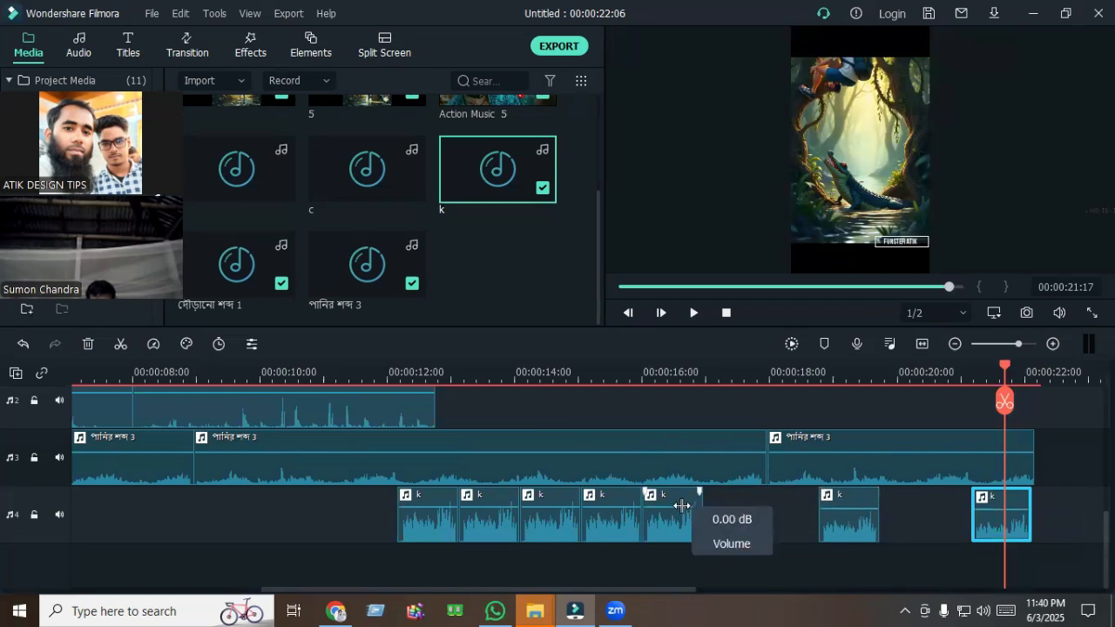
pyautogui.moveTo(681, 505); pyautogui.dragTo(681, 508)
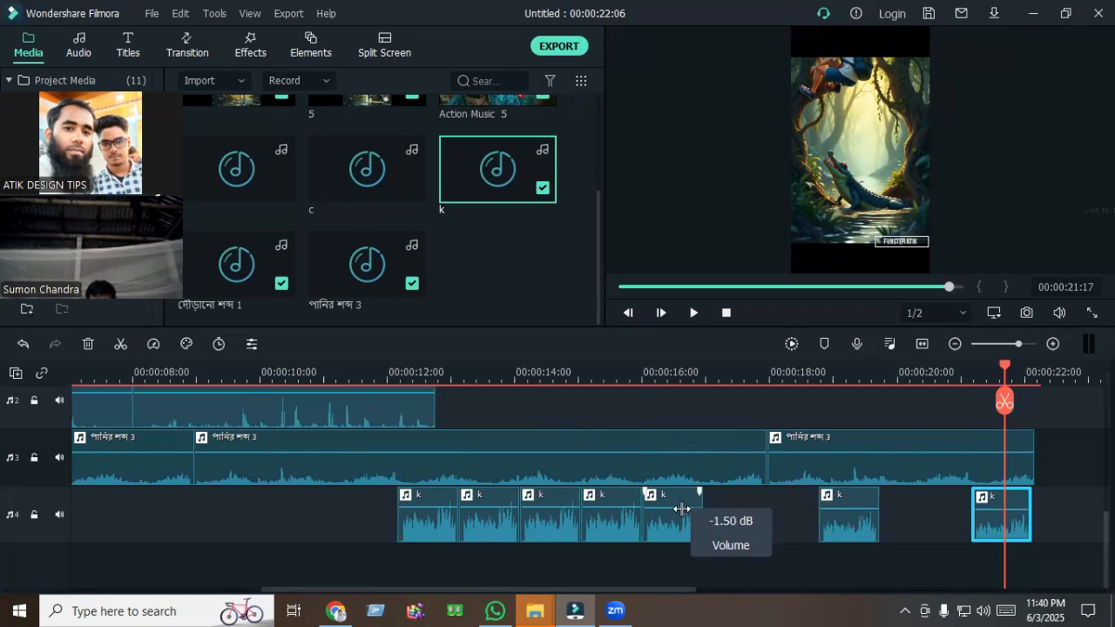
pyautogui.moveTo(608, 508); pyautogui.dragTo(556, 509)
# Add the b sound at the start of audio track 4.
pyautogui.moveTo(1004, 367); pyautogui.dragTo(23, 426)
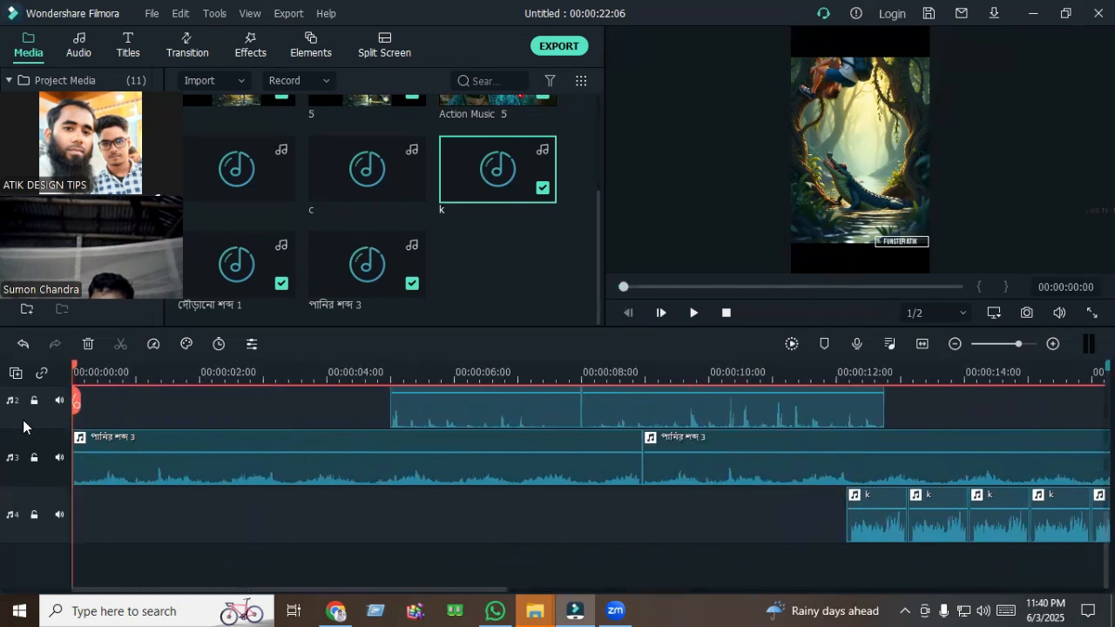
pyautogui.moveTo(772, 374); pyautogui.dragTo(442, 384)
pyautogui.scroll(1, 438, 402)
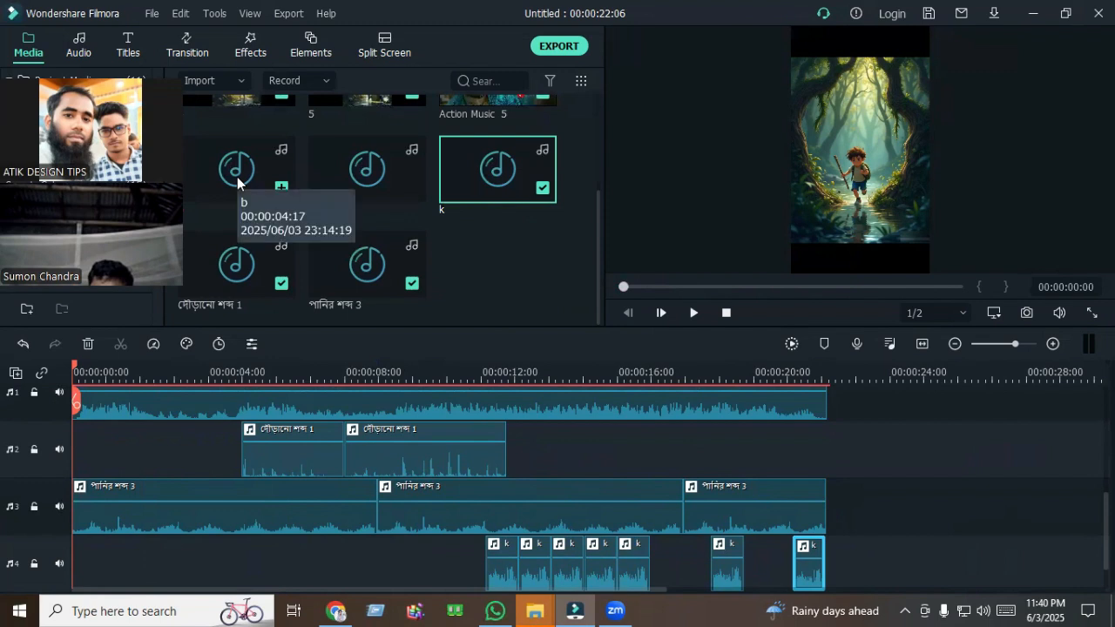
pyautogui.moveTo(241, 185); pyautogui.dragTo(51, 532)
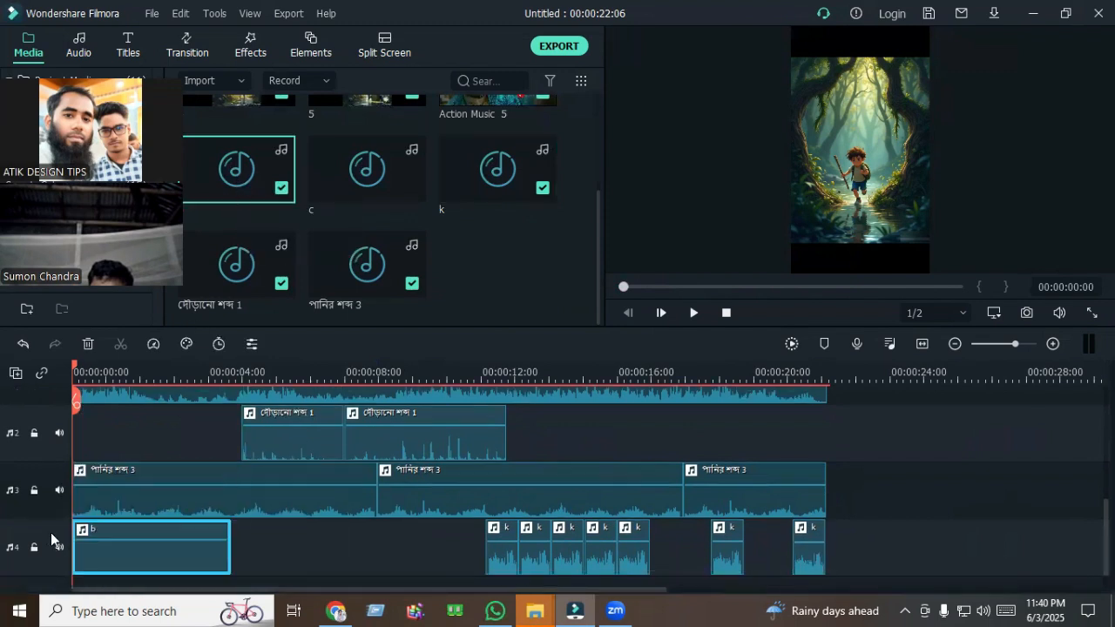
# Shift the b clip on audio track 4 to start at about 2 seconds.
pyautogui.click(264, 371)
pyautogui.moveTo(263, 371); pyautogui.dragTo(229, 371)
pyautogui.moveTo(136, 540); pyautogui.dragTo(210, 539)
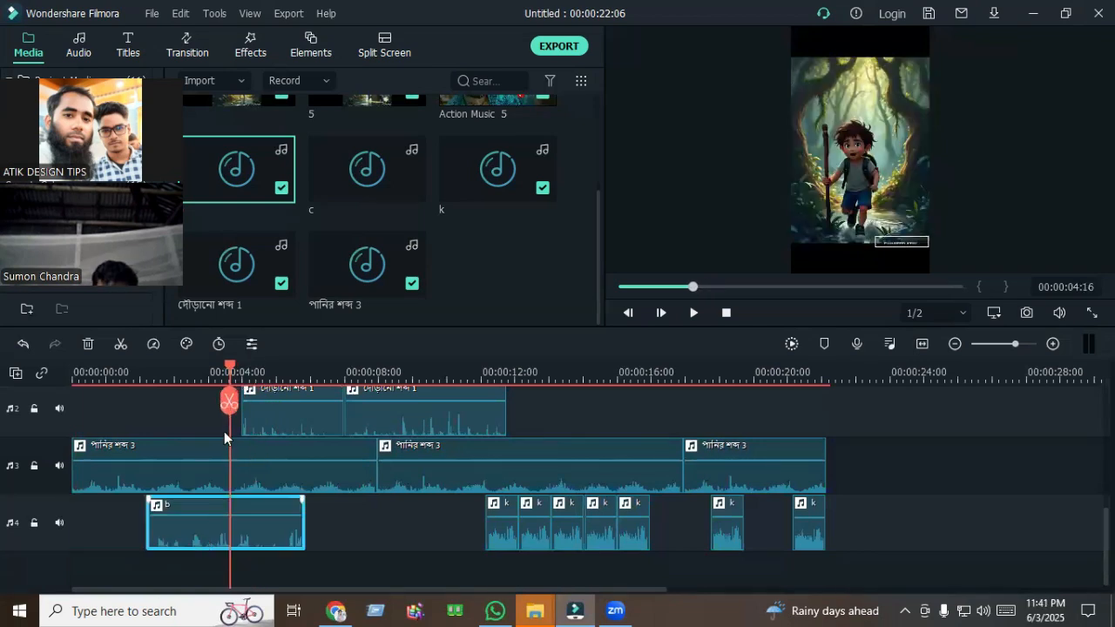
pyautogui.moveTo(230, 372); pyautogui.dragTo(142, 372)
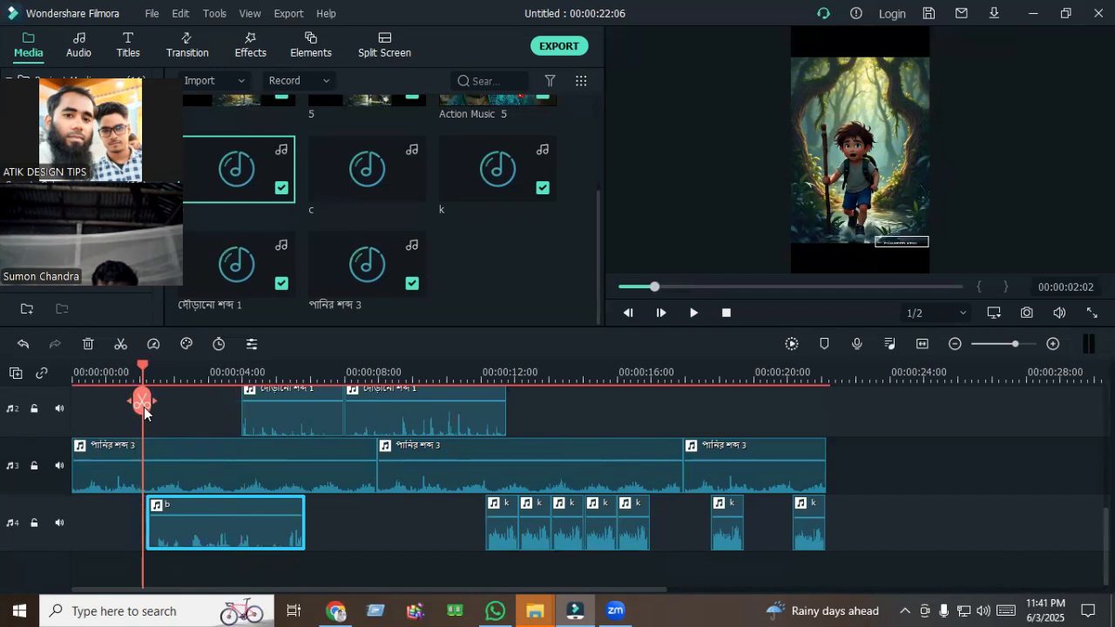
# Import the তলোয়ার sound from the Downloads folder and place it on audio track 5 at 00:00:14:02.
pyautogui.click(588, 367)
pyautogui.moveTo(588, 367); pyautogui.dragTo(552, 383)
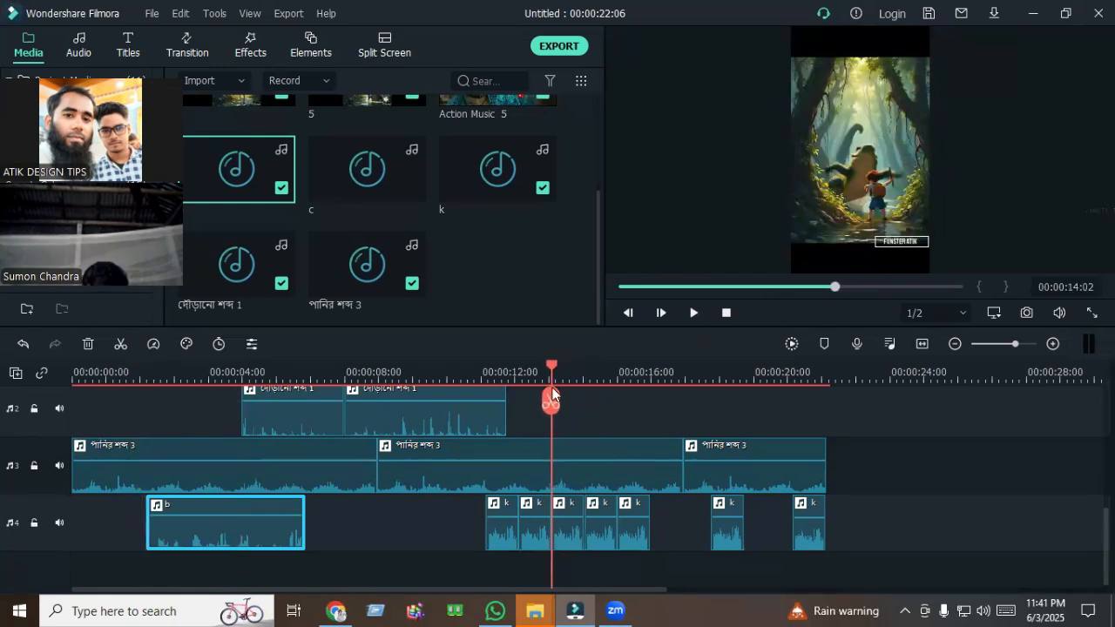
pyautogui.doubleClick(464, 273)
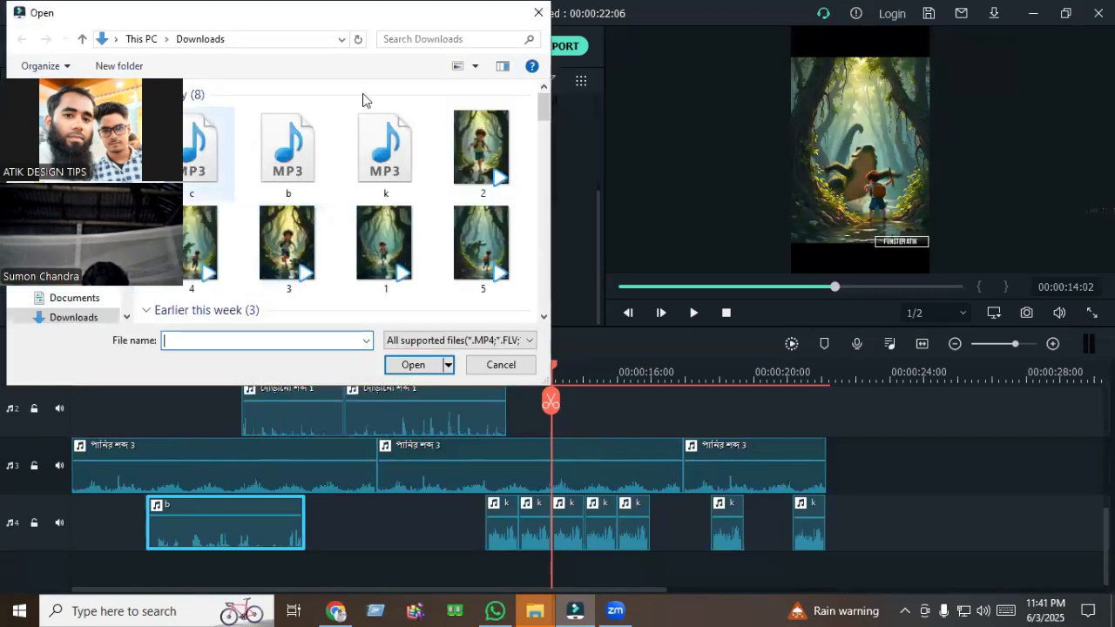
pyautogui.doubleClick(150, 135)
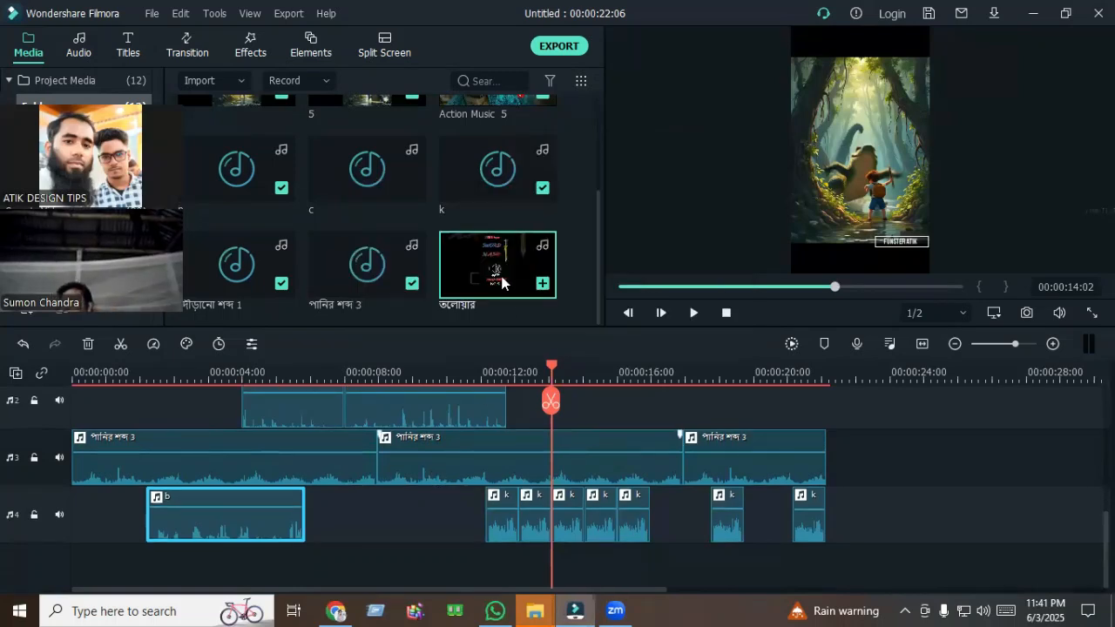
pyautogui.moveTo(520, 370); pyautogui.dragTo(538, 562)
pyautogui.scroll(-1, 459, 552)
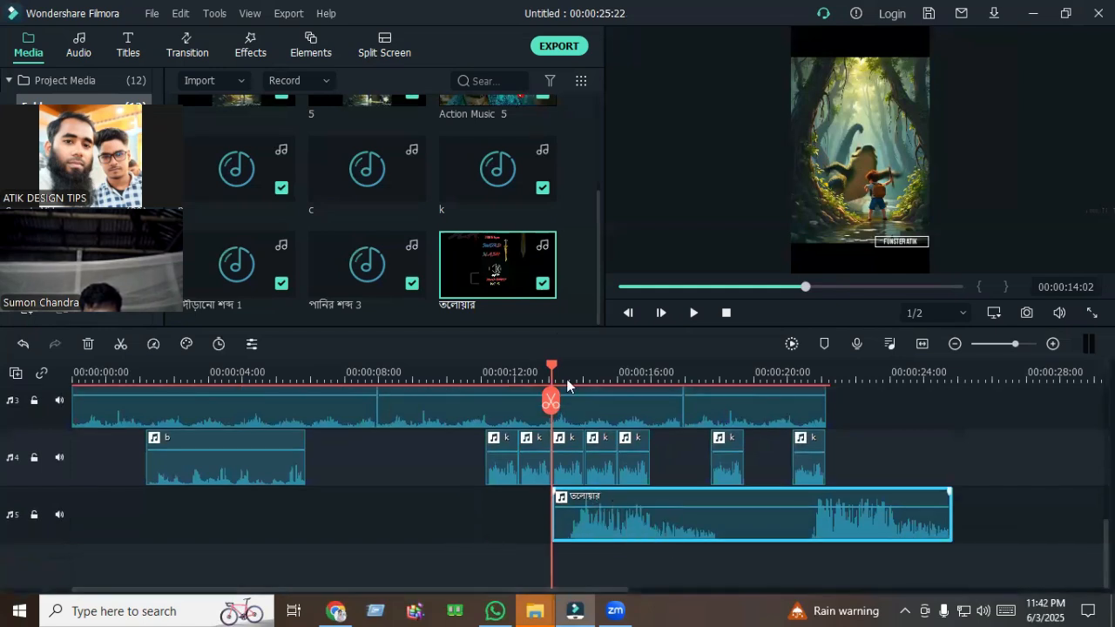
# Cut off the silent beginning of the তলোয়ার clip and move the clip to start at 00:00:14:02.
pyautogui.moveTo(614, 529); pyautogui.dragTo(592, 527)
pyautogui.moveTo(549, 378)
pyautogui.mouseDown()
pyautogui.moveTo(533, 378)
pyautogui.moveTo(552, 391)
pyautogui.mouseUp()
pyautogui.click(534, 400)
pyautogui.click(88, 344)
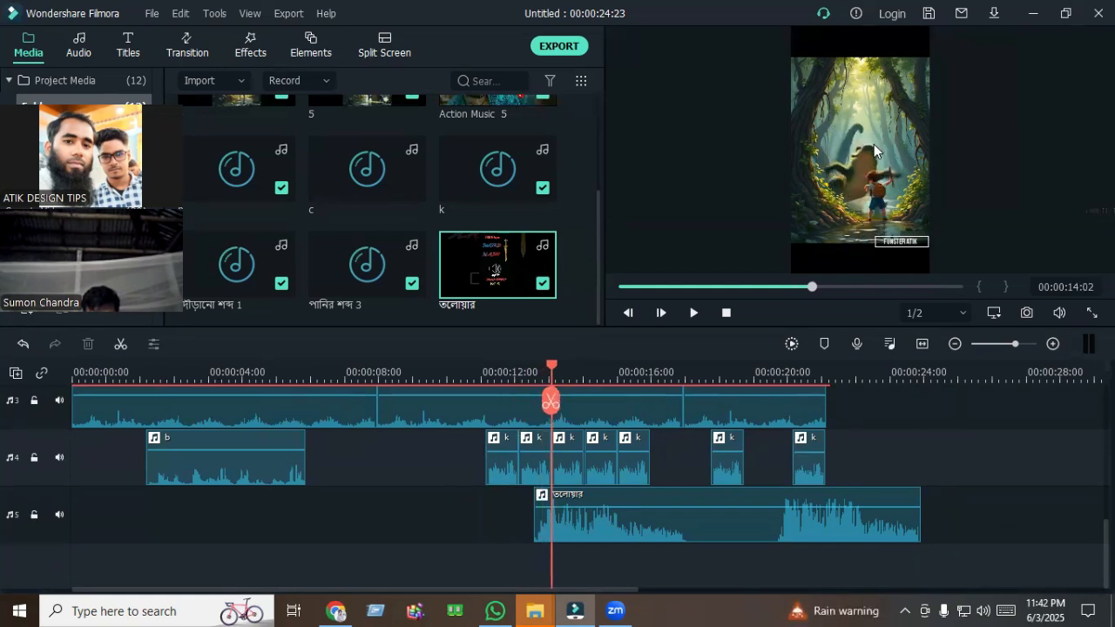
pyautogui.moveTo(588, 527); pyautogui.dragTo(612, 527)
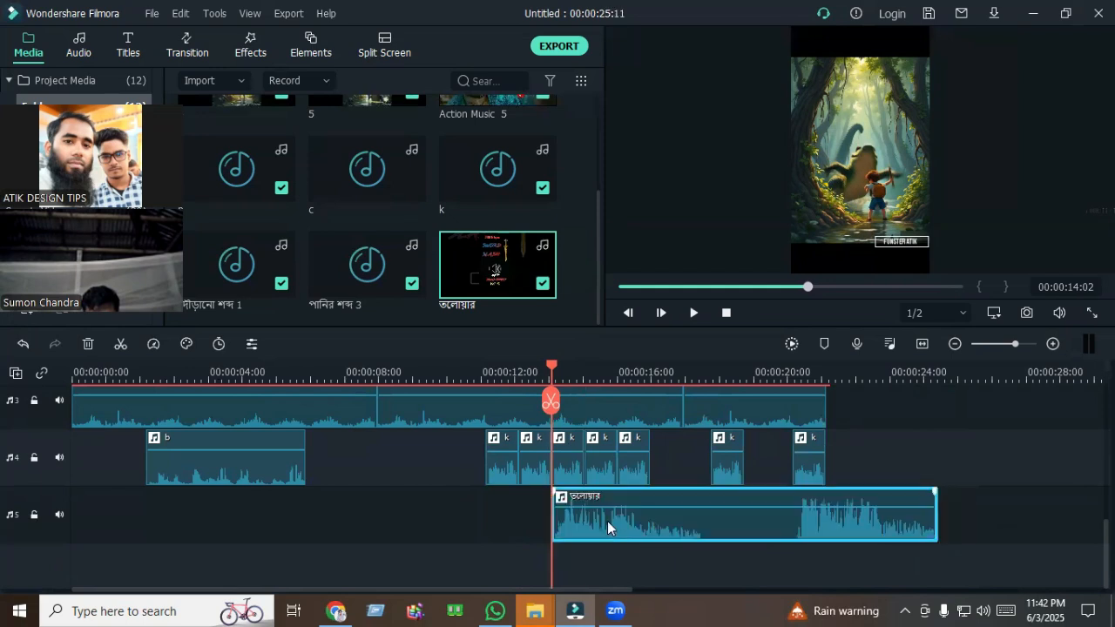
# Split the তলোয়ার clip on audio track 5 at 00:00:21:01 and delete the part after the cut.
pyautogui.moveTo(552, 399); pyautogui.dragTo(790, 387)
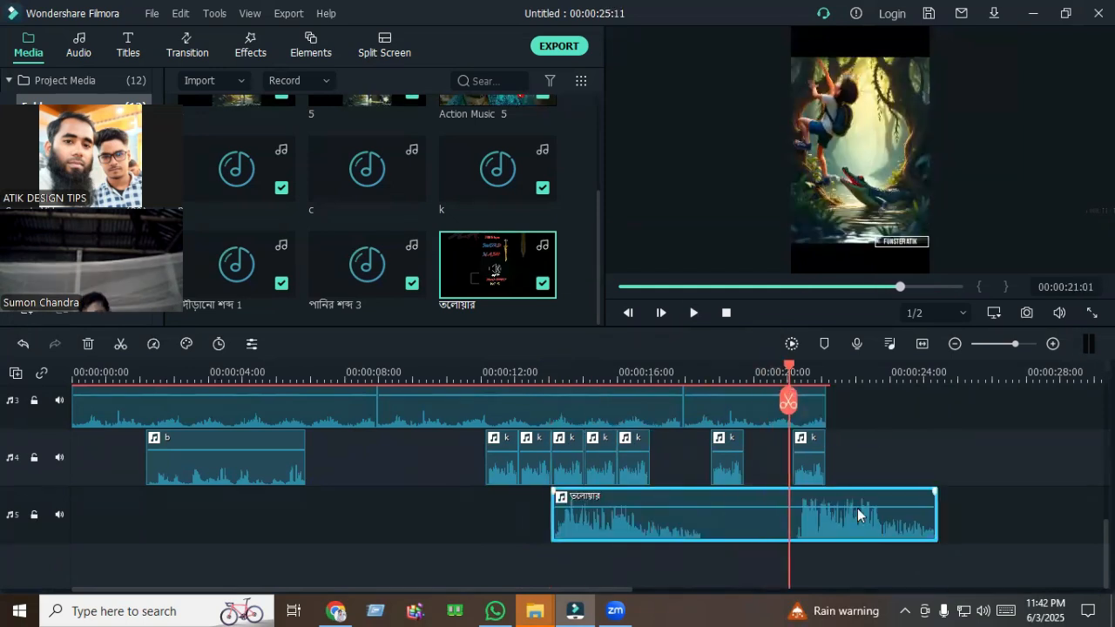
pyautogui.click(789, 400)
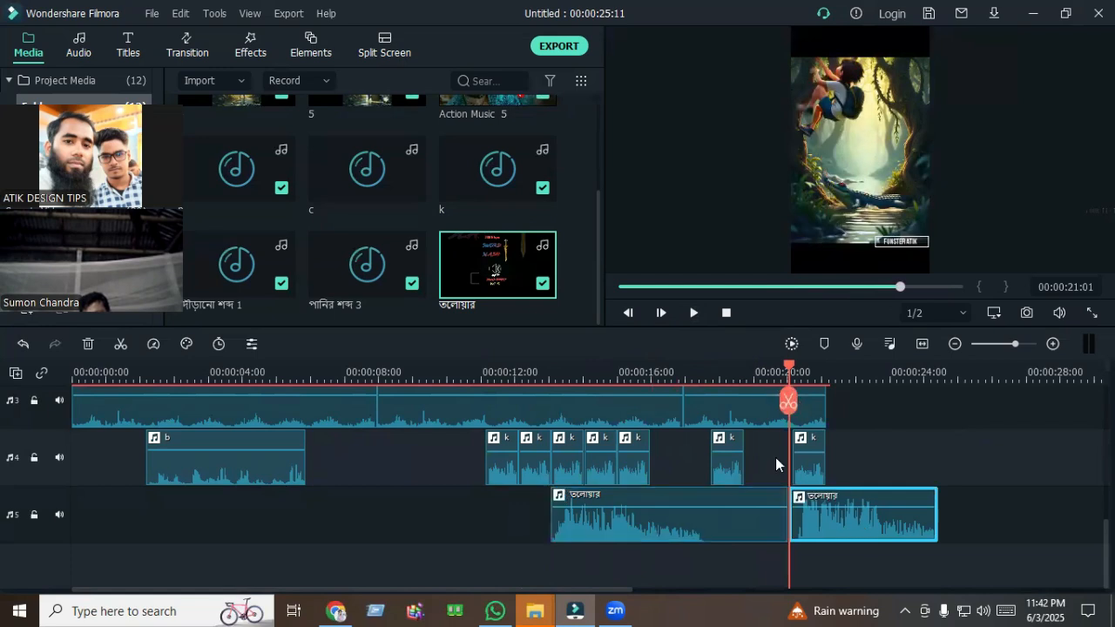
pyautogui.click(88, 343)
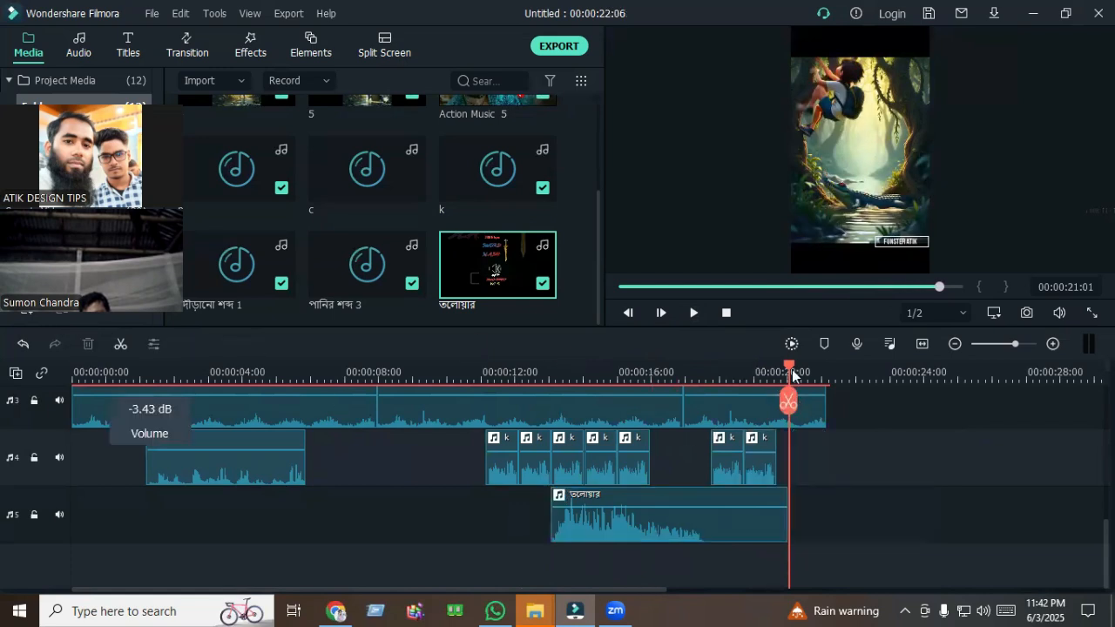
# Add the b sound to a new audio track 6, starting at 00:00:17:12.
pyautogui.moveTo(792, 368); pyautogui.dragTo(701, 370)
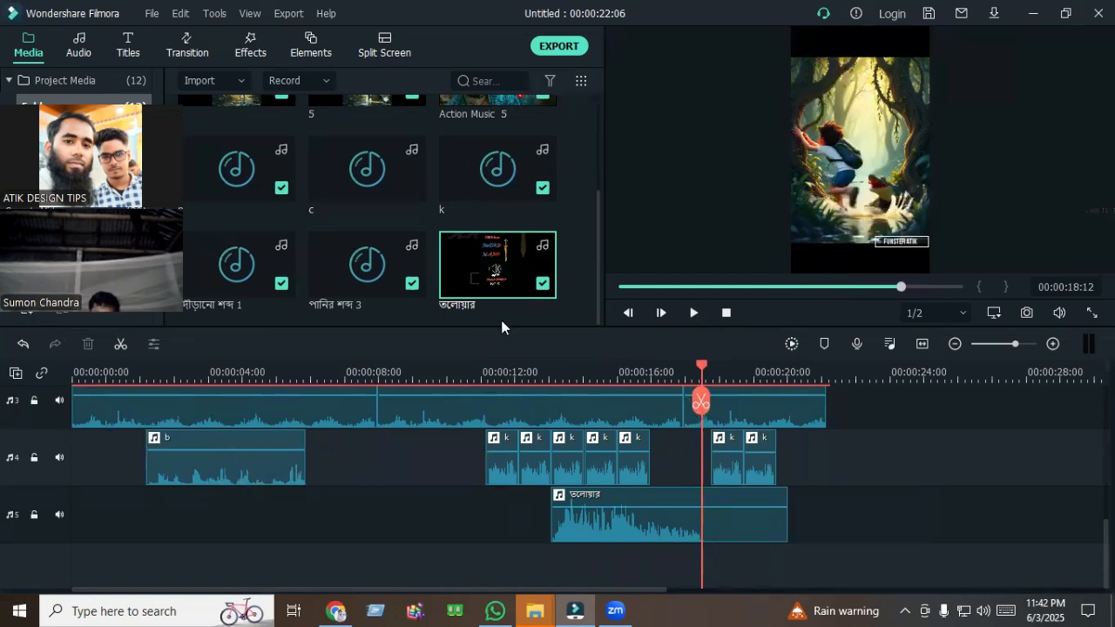
pyautogui.moveTo(661, 385)
pyautogui.mouseDown()
pyautogui.moveTo(652, 399)
pyautogui.moveTo(668, 386)
pyautogui.mouseUp()
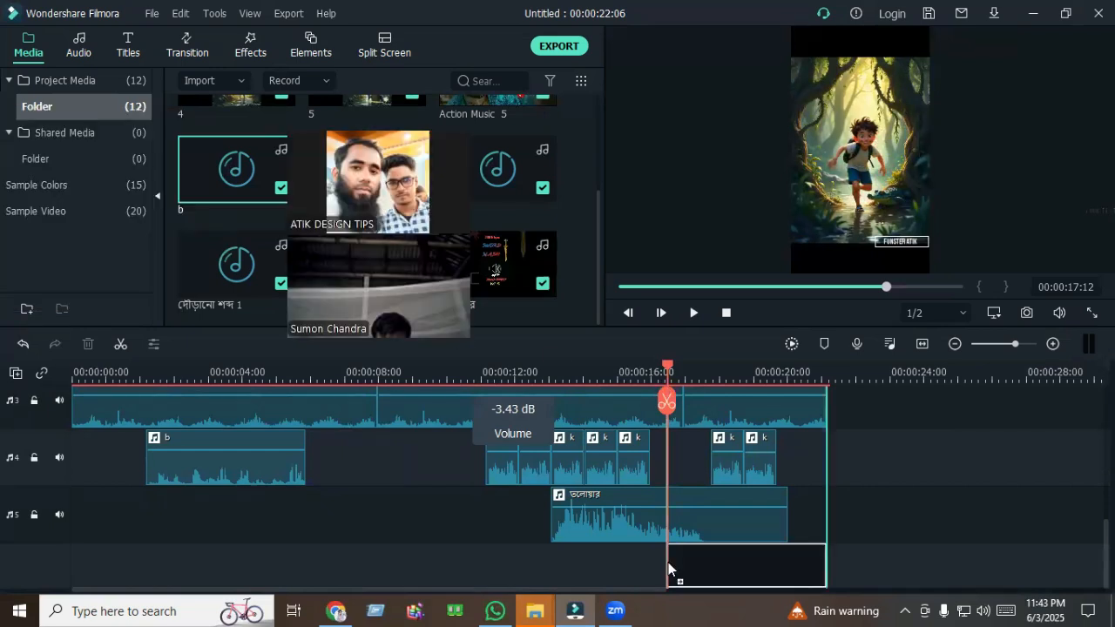
pyautogui.moveTo(668, 562); pyautogui.dragTo(673, 555)
pyautogui.scroll(-1, 684, 556)
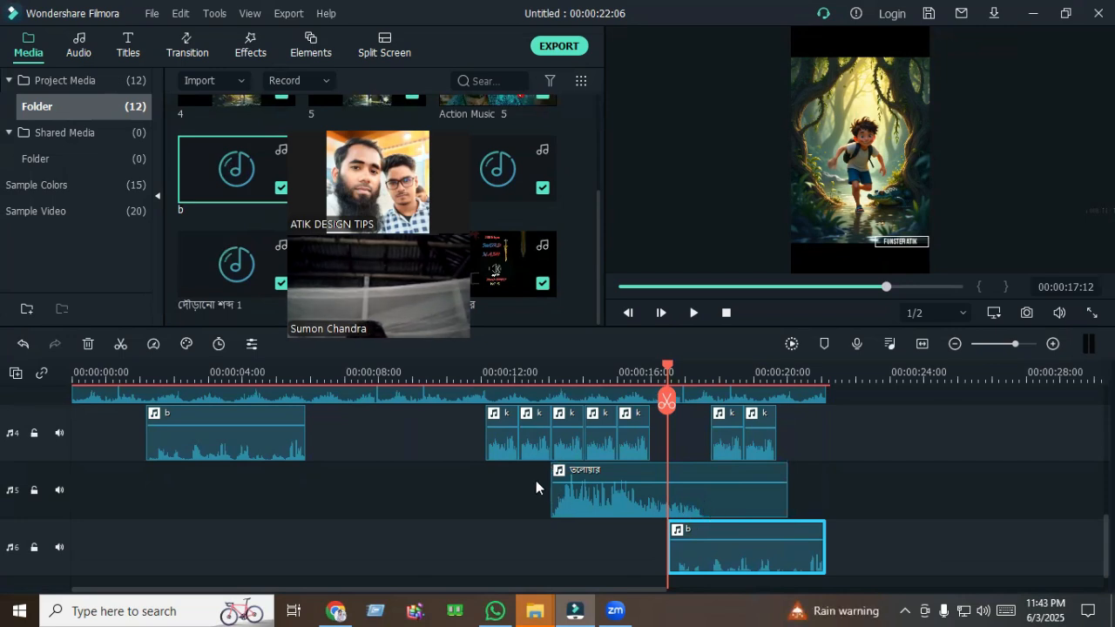
# Look over the audio tracks and play back the timeline, including the section from 00:00:08:01, to check the sound timing.
pyautogui.scroll(1, 527, 480)
pyautogui.scroll(6, 527, 475)
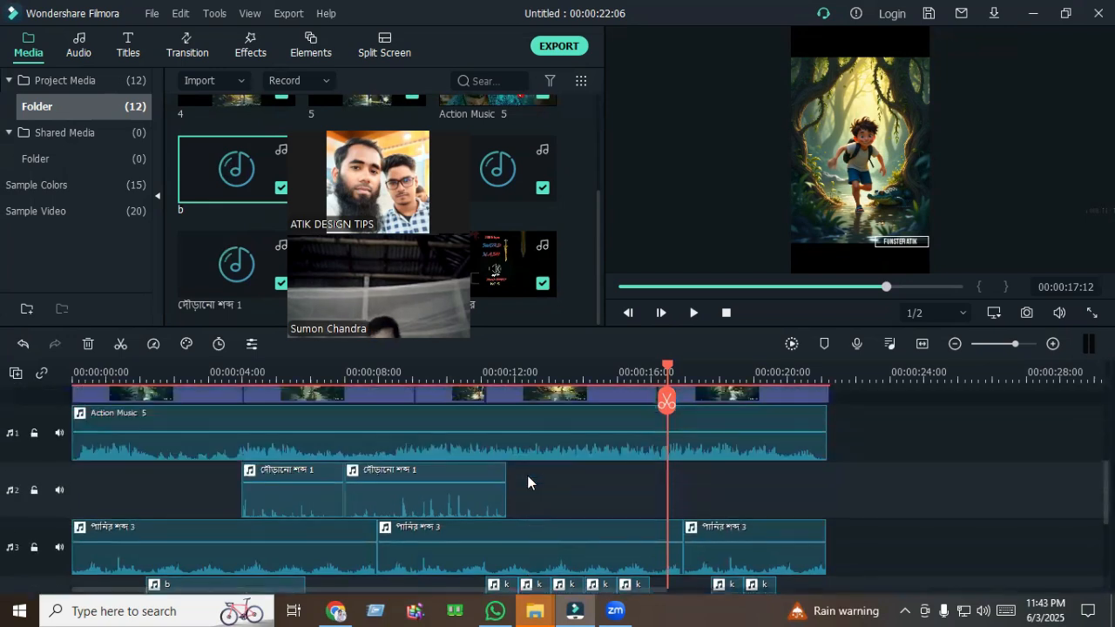
pyautogui.scroll(-7, 527, 475)
pyautogui.scroll(-2, 526, 478)
pyautogui.press('End')
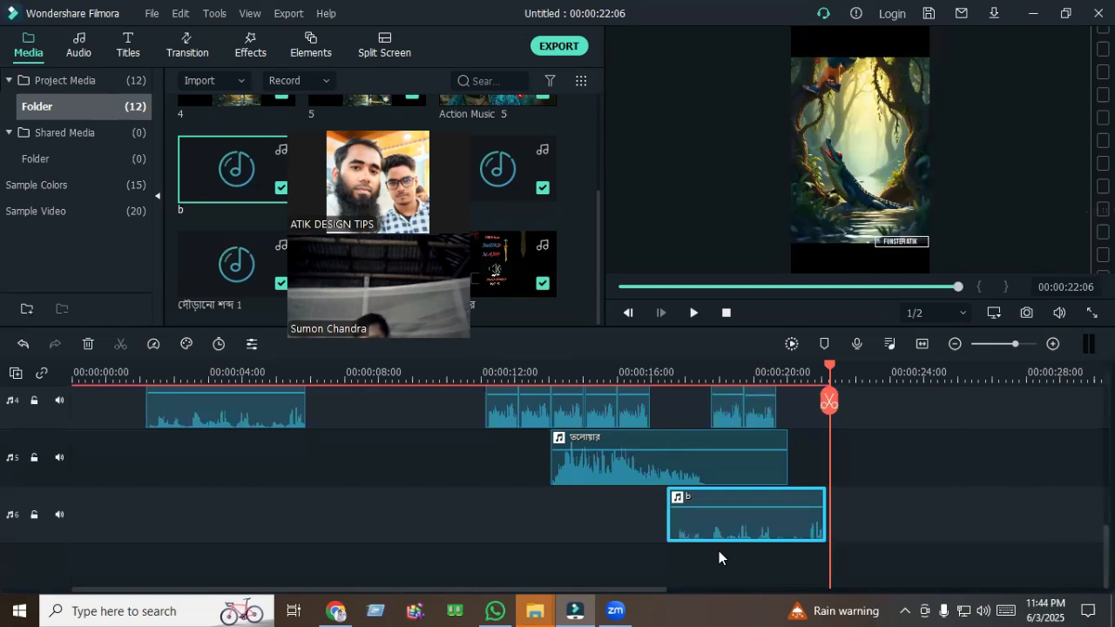
pyautogui.moveTo(549, 364); pyautogui.dragTo(346, 357)
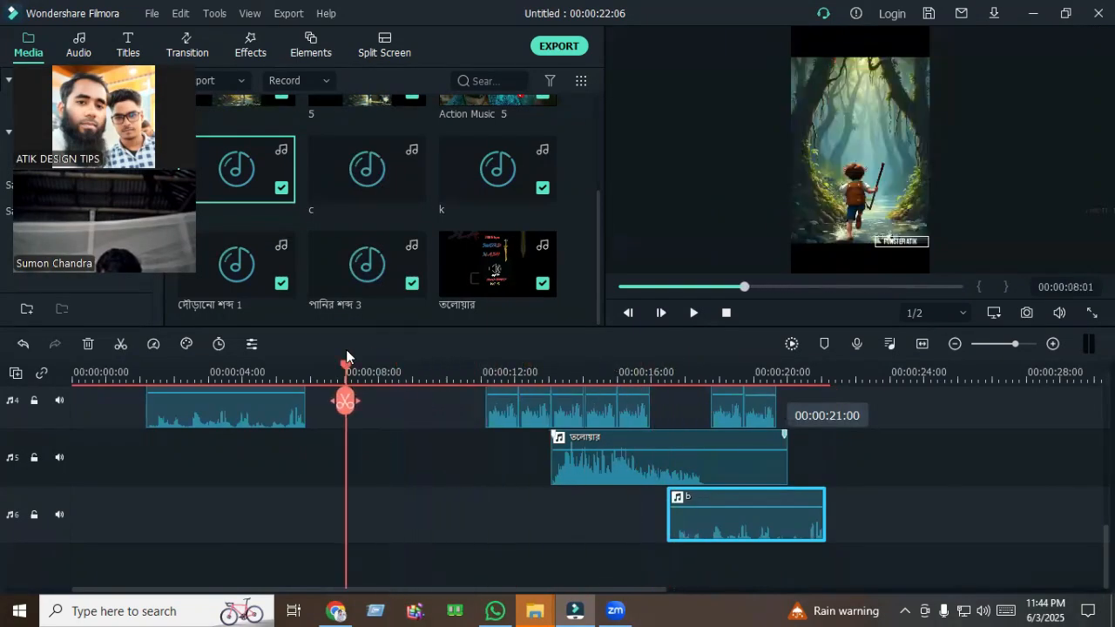
pyautogui.click(696, 313)
pyautogui.click(695, 313)
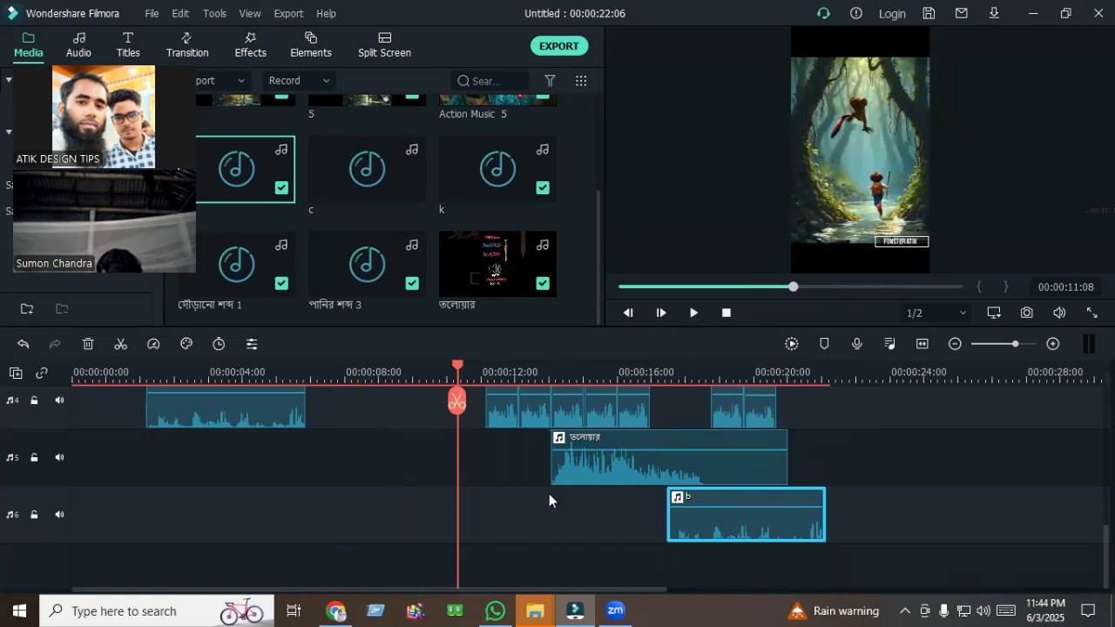
# Import the পানিতে লাফ শব্দ 1 sound and place it on audio track 7 at 00:00:11:19.
pyautogui.moveTo(458, 366); pyautogui.dragTo(474, 372)
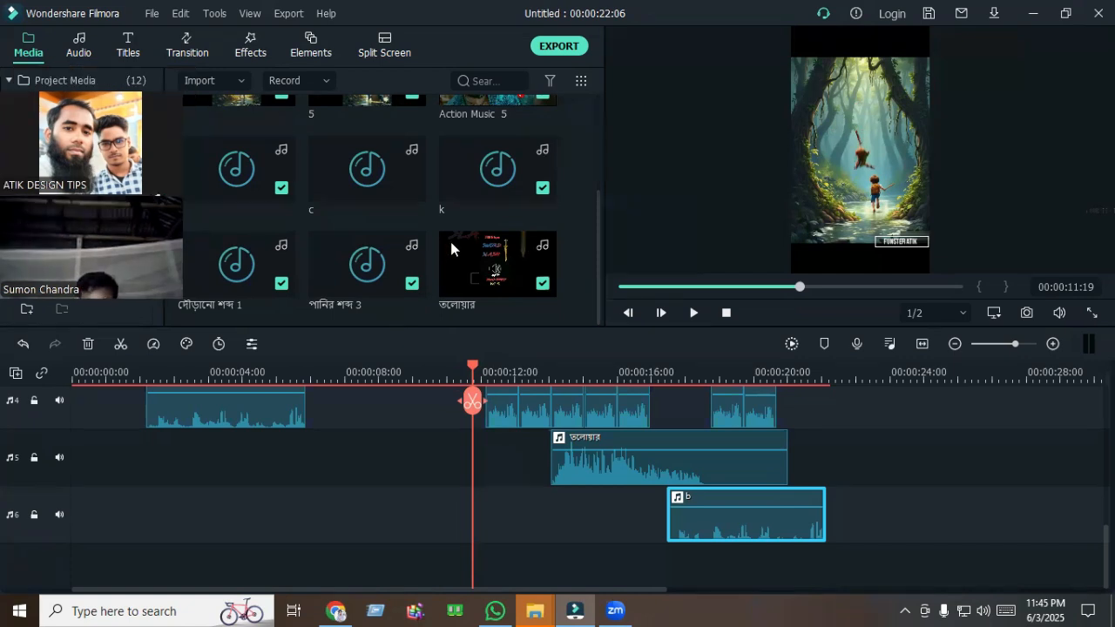
pyautogui.scroll(-1, 450, 244)
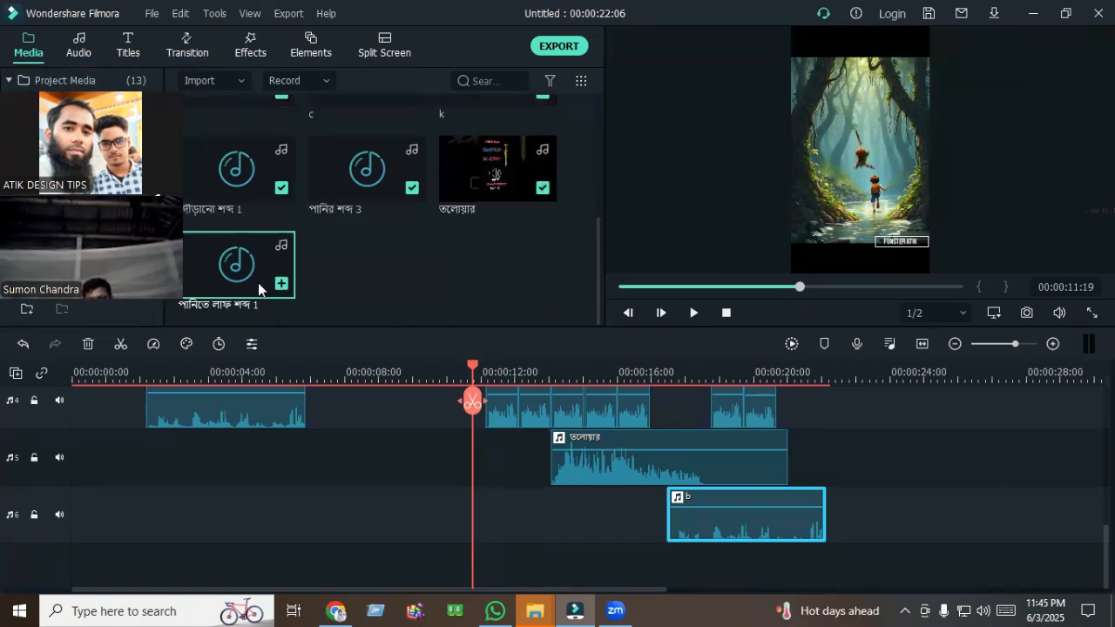
pyautogui.moveTo(262, 279); pyautogui.dragTo(454, 399)
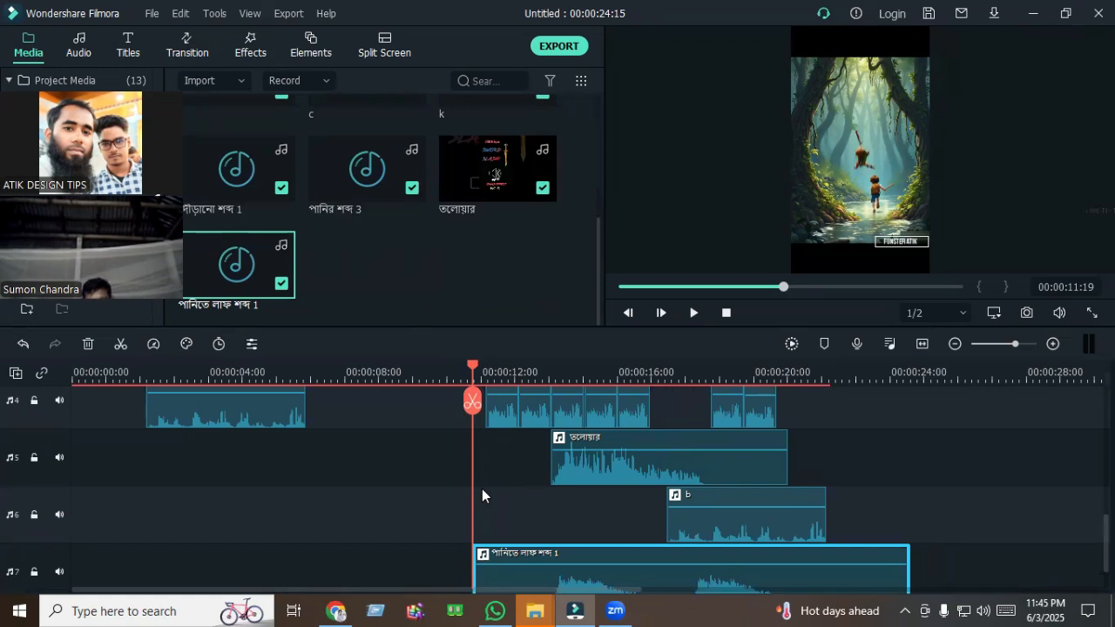
# Split the পানিতে লাফ শব্দ 1 clip at 00:00:14:00 and delete its silent beginning.
pyautogui.scroll(-1, 482, 489)
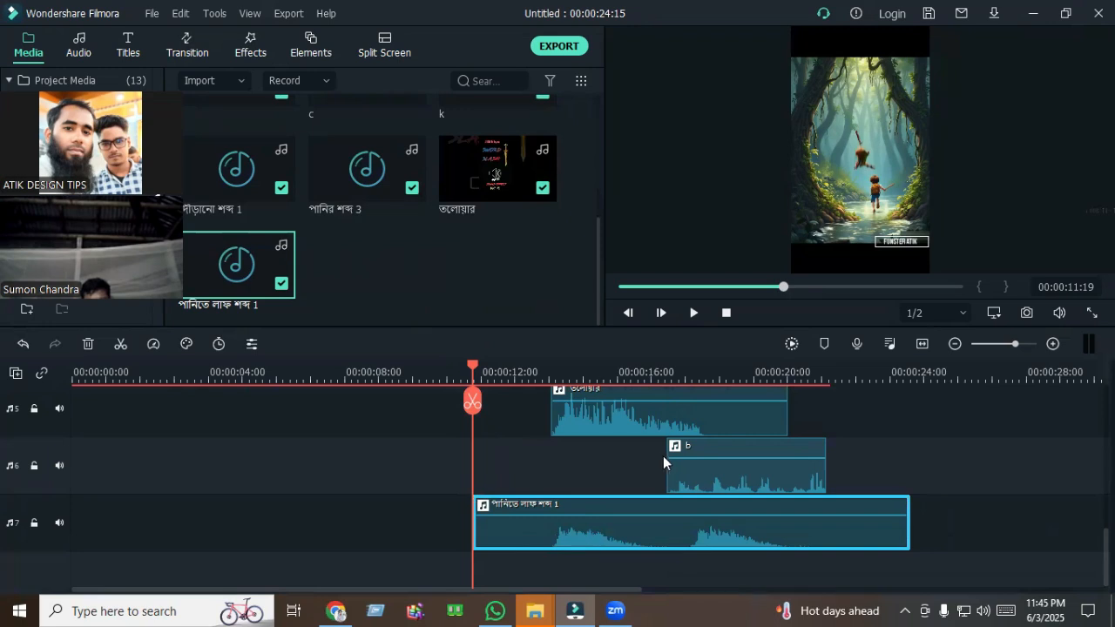
pyautogui.scroll(3, 616, 408)
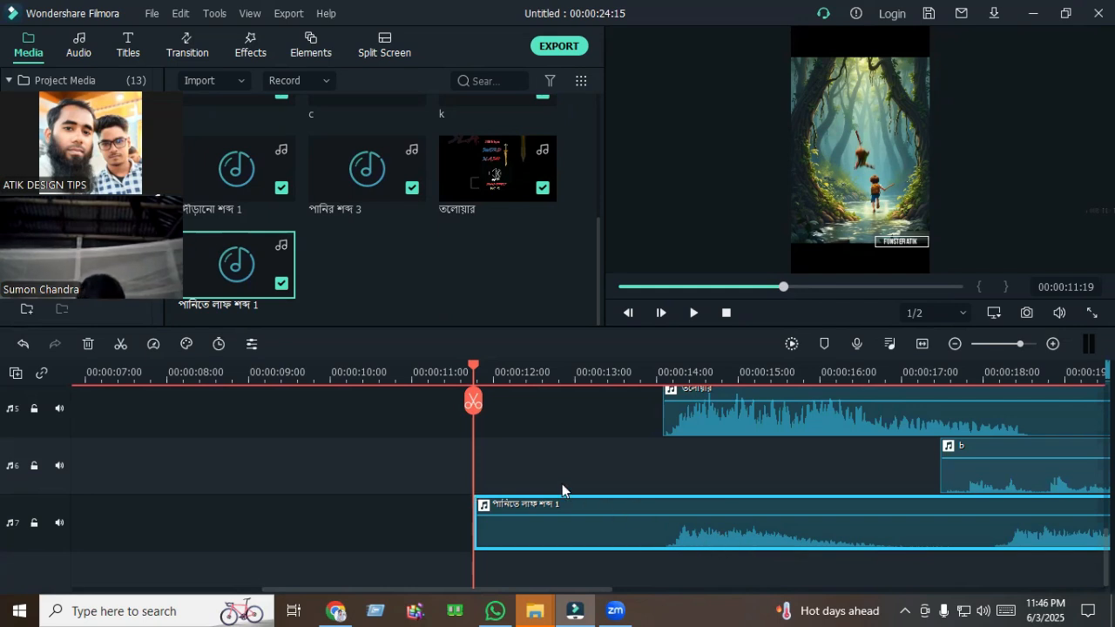
pyautogui.click(477, 367)
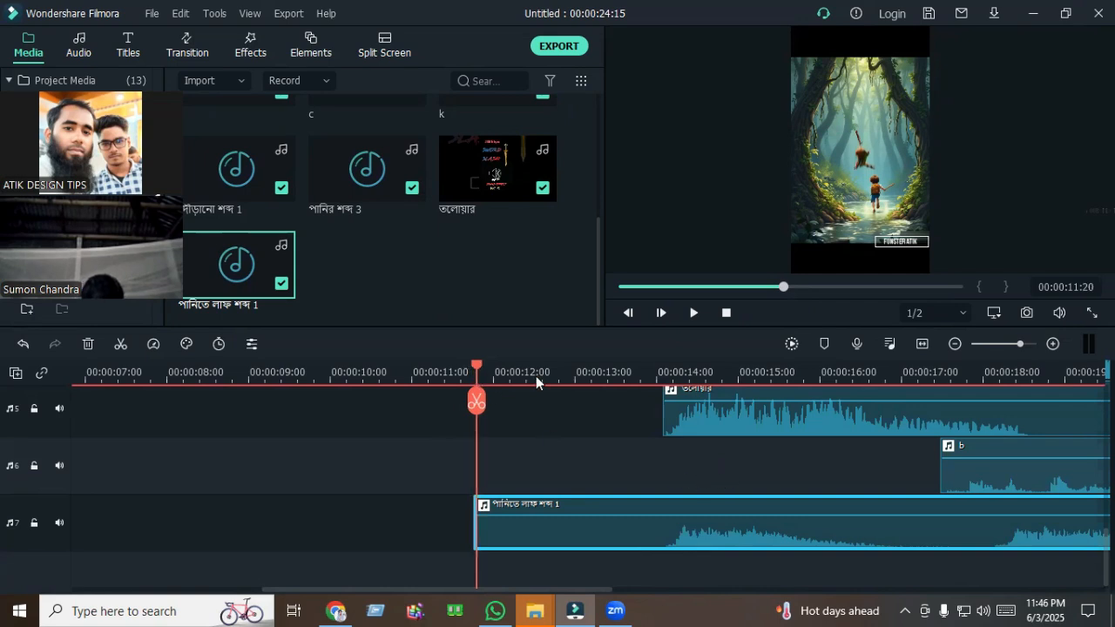
pyautogui.moveTo(535, 375); pyautogui.dragTo(574, 375)
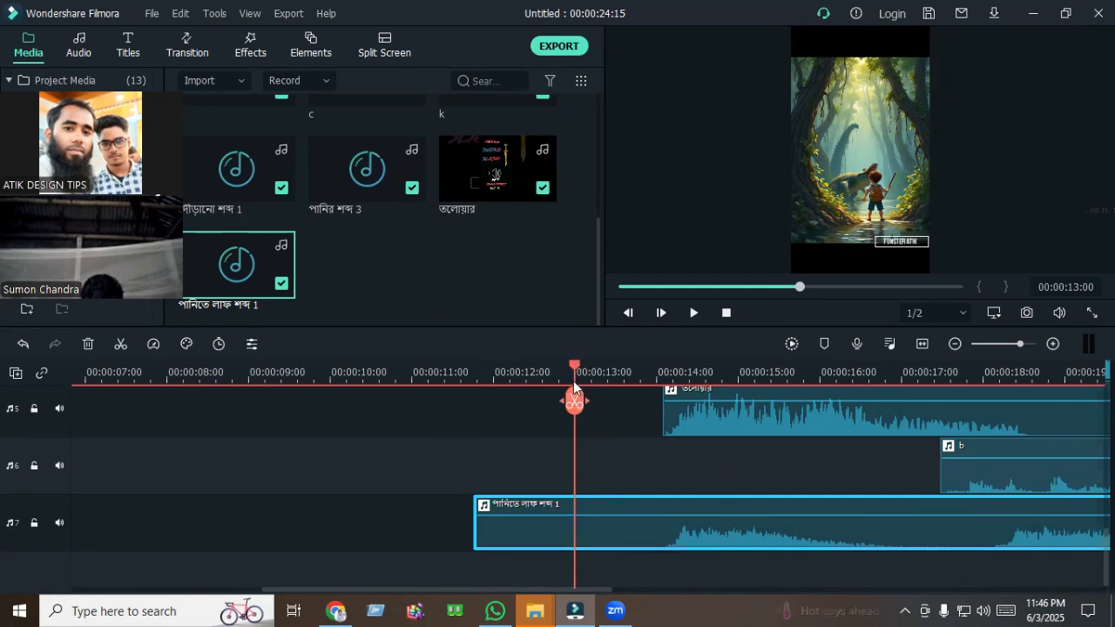
pyautogui.moveTo(574, 401); pyautogui.dragTo(656, 402)
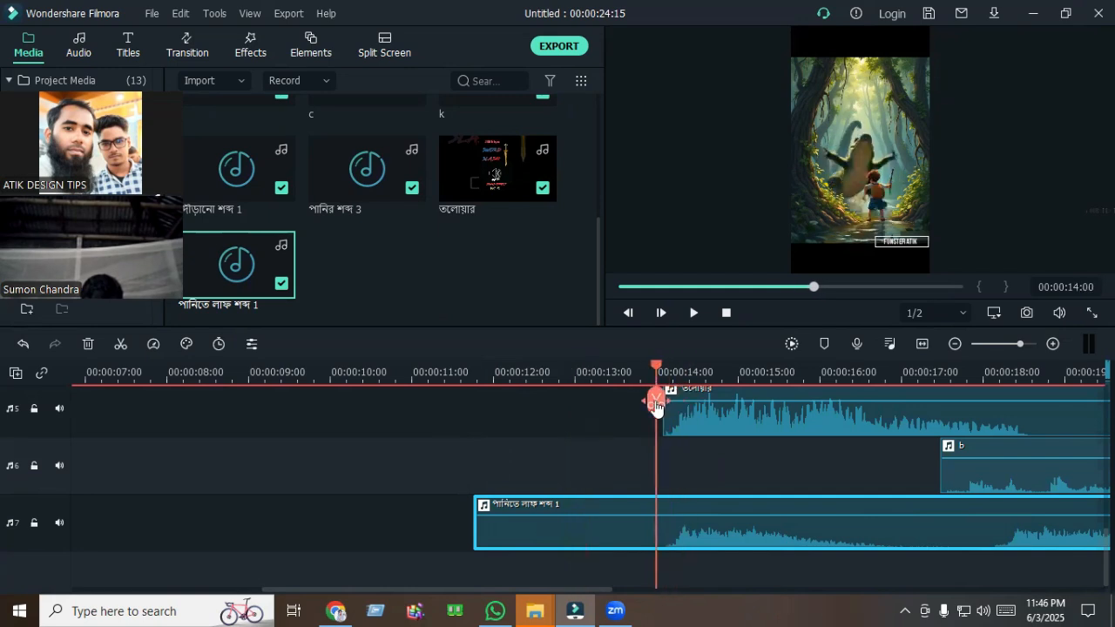
pyautogui.click(655, 400)
pyautogui.click(571, 534)
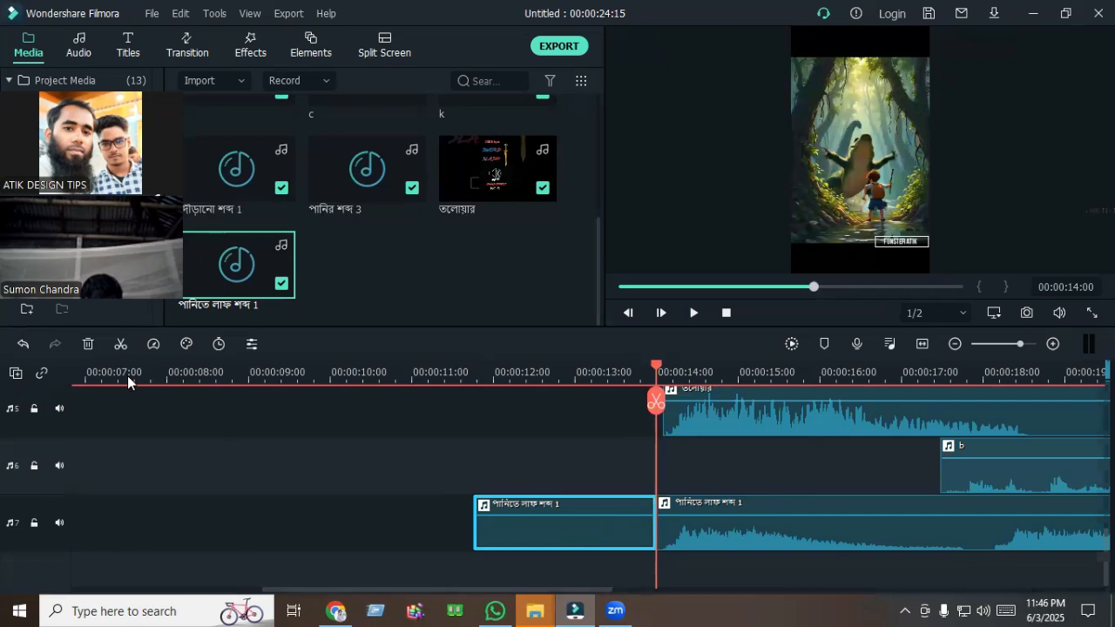
pyautogui.click(94, 343)
# Split the remaining পানিতে লাফ শব্দ 1 clip at 00:00:17:02 and delete the part containing the second splash.
pyautogui.moveTo(468, 362); pyautogui.dragTo(908, 453)
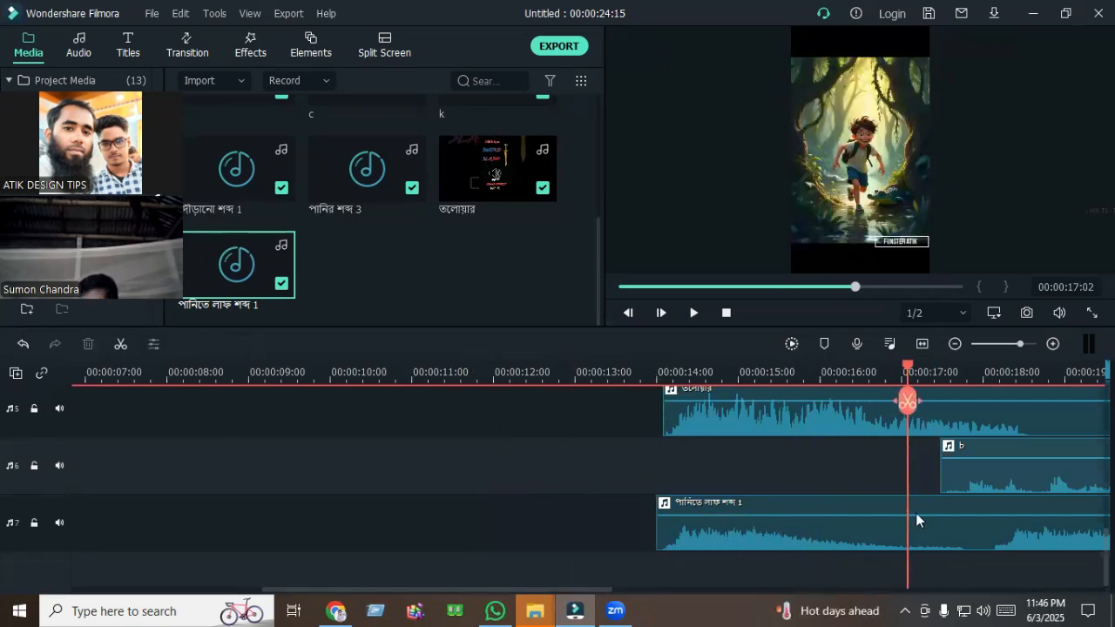
pyautogui.click(933, 526)
pyautogui.click(906, 401)
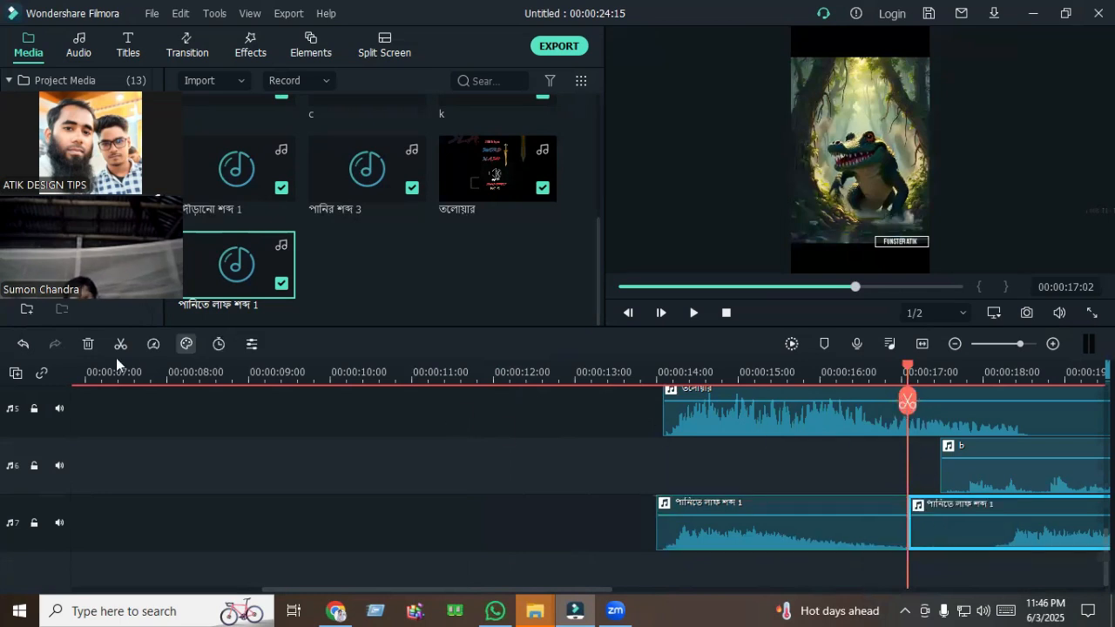
pyautogui.click(91, 345)
# Move the trimmed পানিতে লাফ শব্দ 1 clip to start at about 11.5 seconds, so its splash begins near 00:00:11:19.
pyautogui.moveTo(920, 365); pyautogui.dragTo(640, 381)
pyautogui.moveTo(611, 373); pyautogui.dragTo(474, 333)
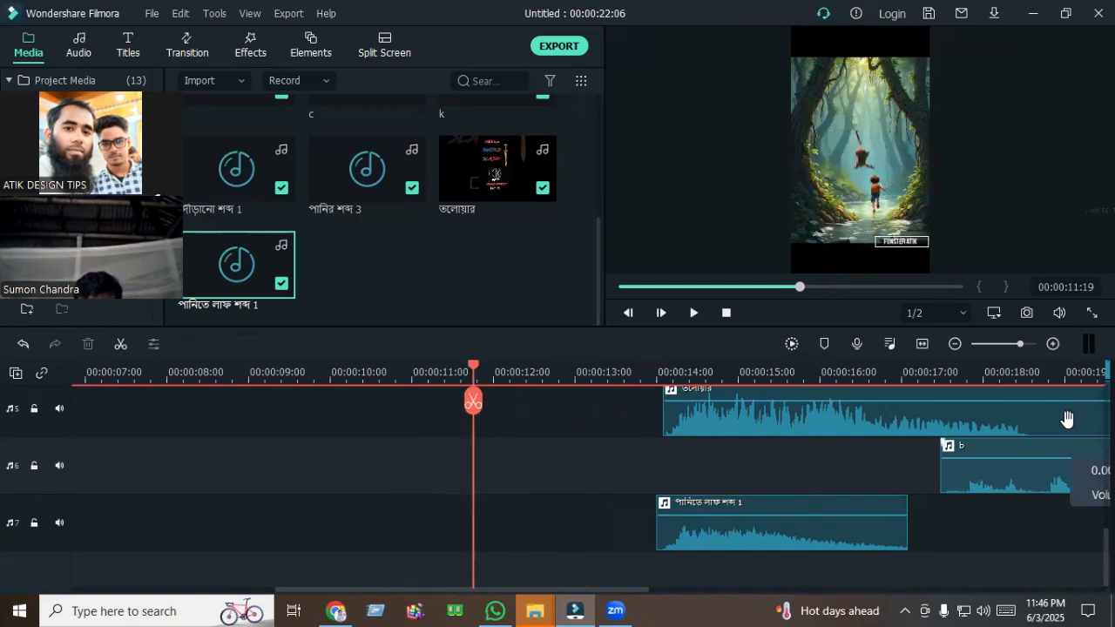
pyautogui.scroll(-1, 795, 568)
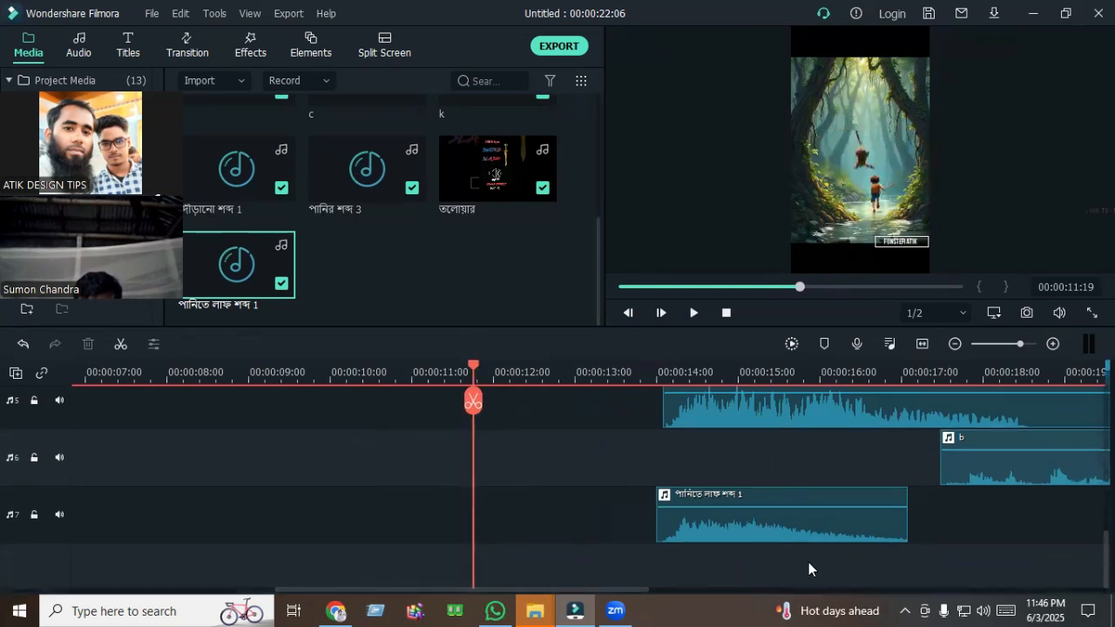
pyautogui.click(784, 527)
pyautogui.moveTo(773, 525); pyautogui.dragTo(568, 521)
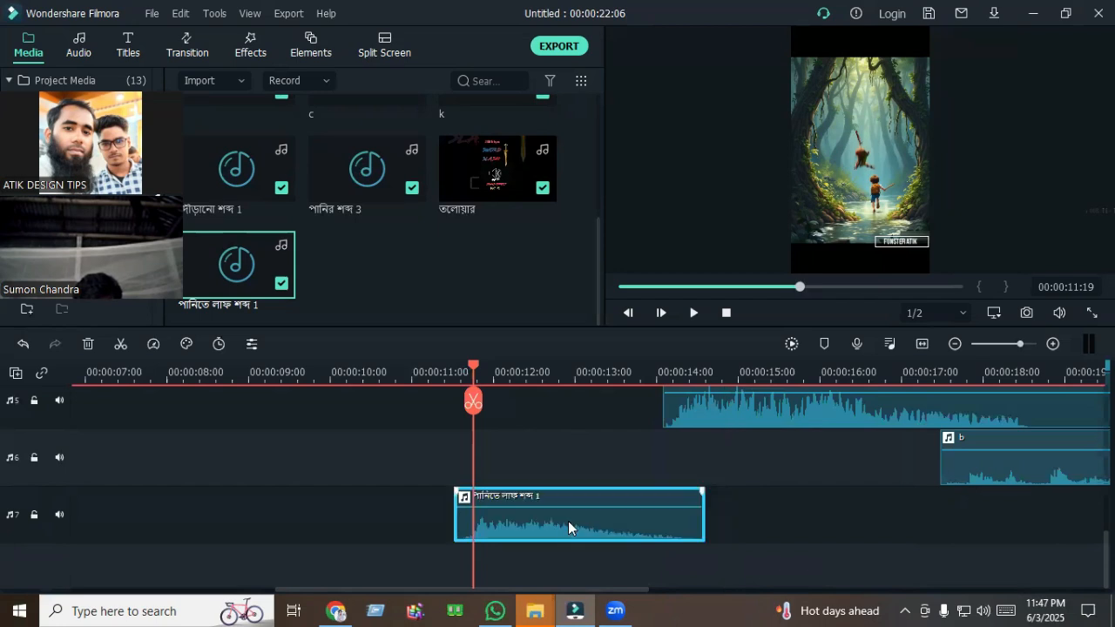
# Preview the splash sound from 00:00:11:19, and watch the whole video in full screen from the beginning.
pyautogui.click(694, 313)
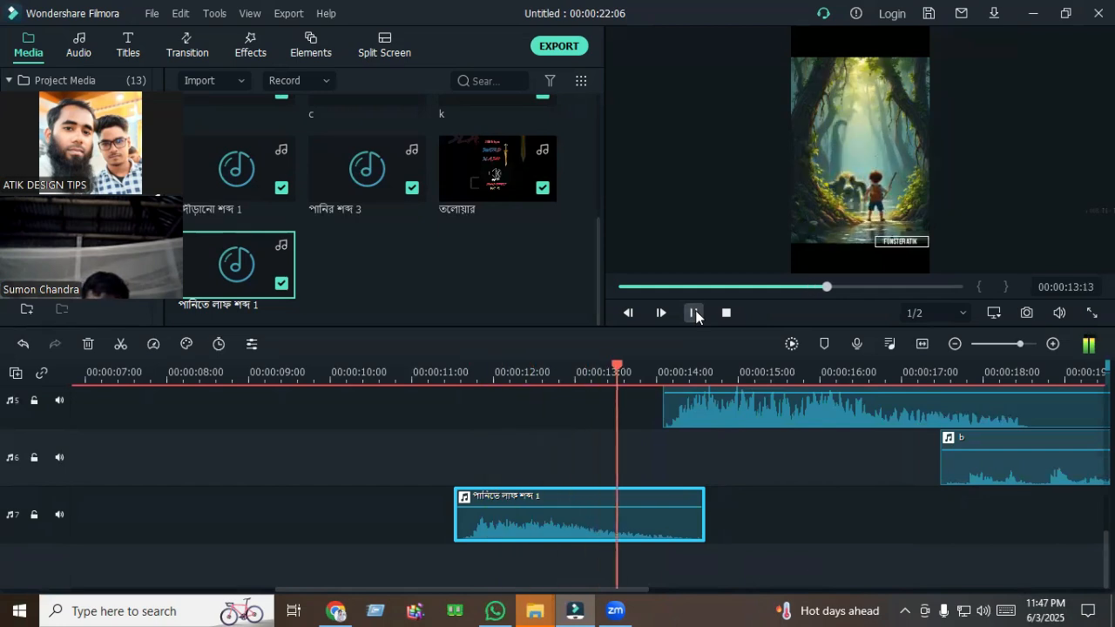
pyautogui.click(670, 375)
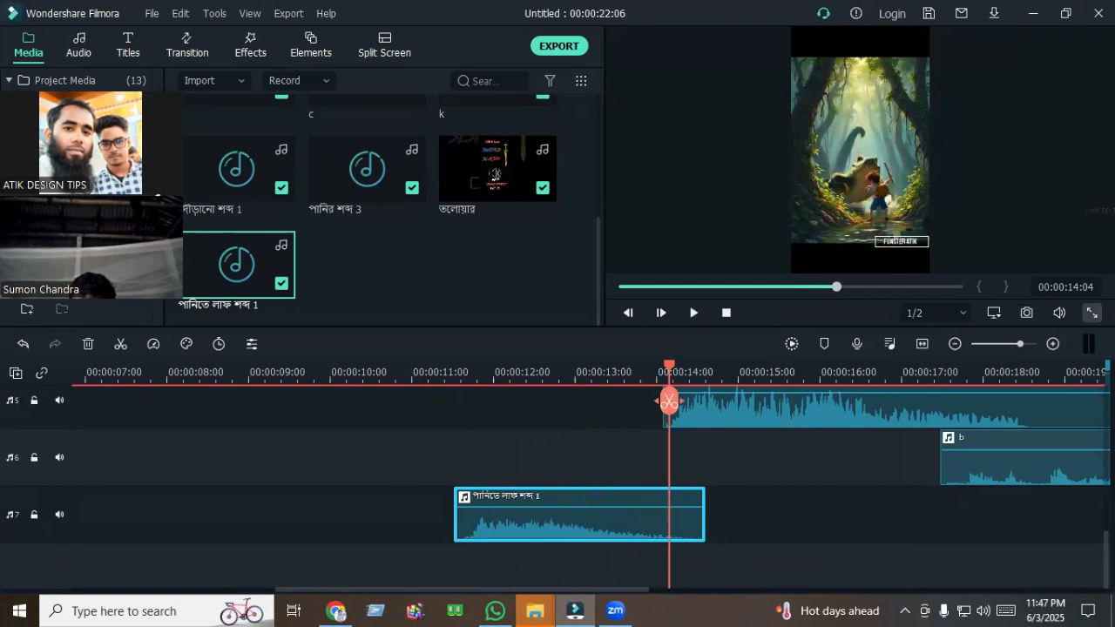
pyautogui.hotkey('alt', 'Return')
pyautogui.moveTo(90, 588); pyautogui.dragTo(4, 582)
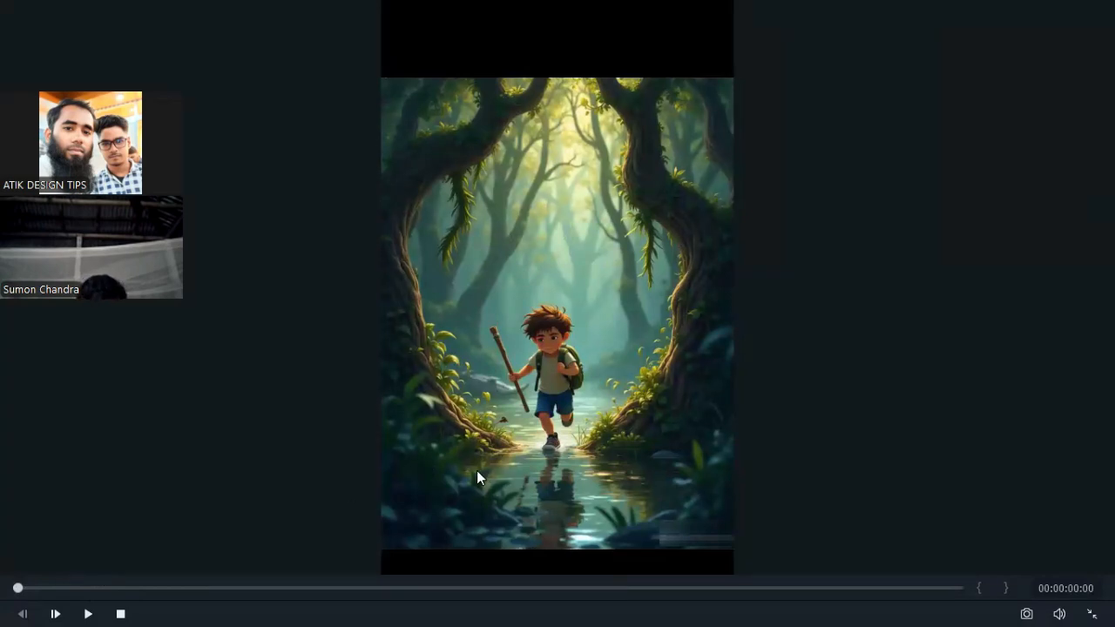
pyautogui.moveTo(613, 548)
pyautogui.click(88, 613)
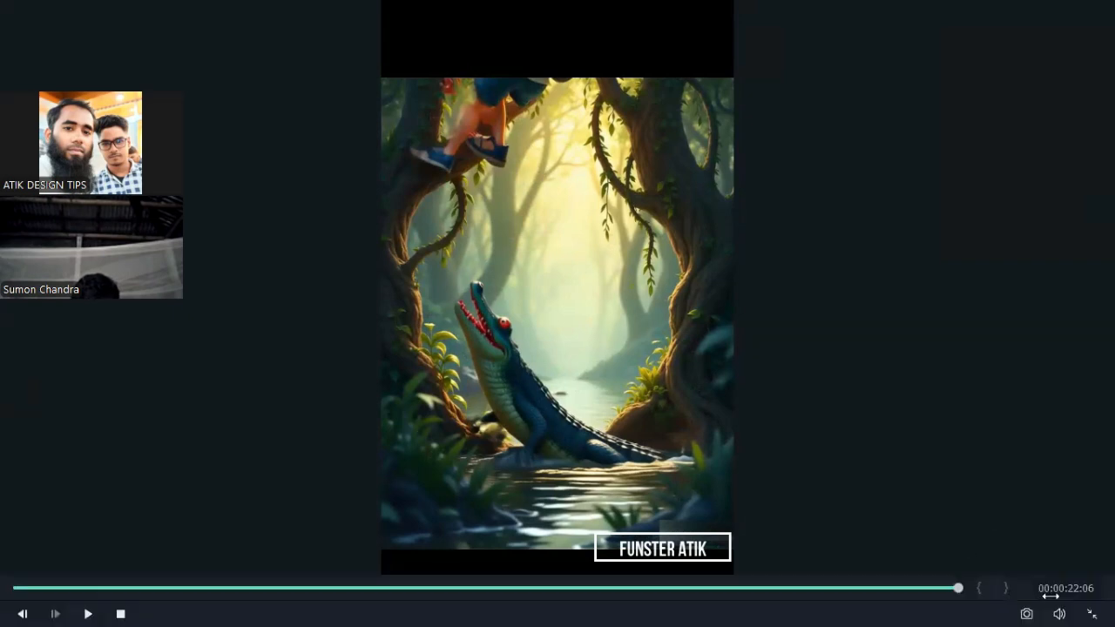
pyautogui.click(1093, 613)
pyautogui.click(423, 436)
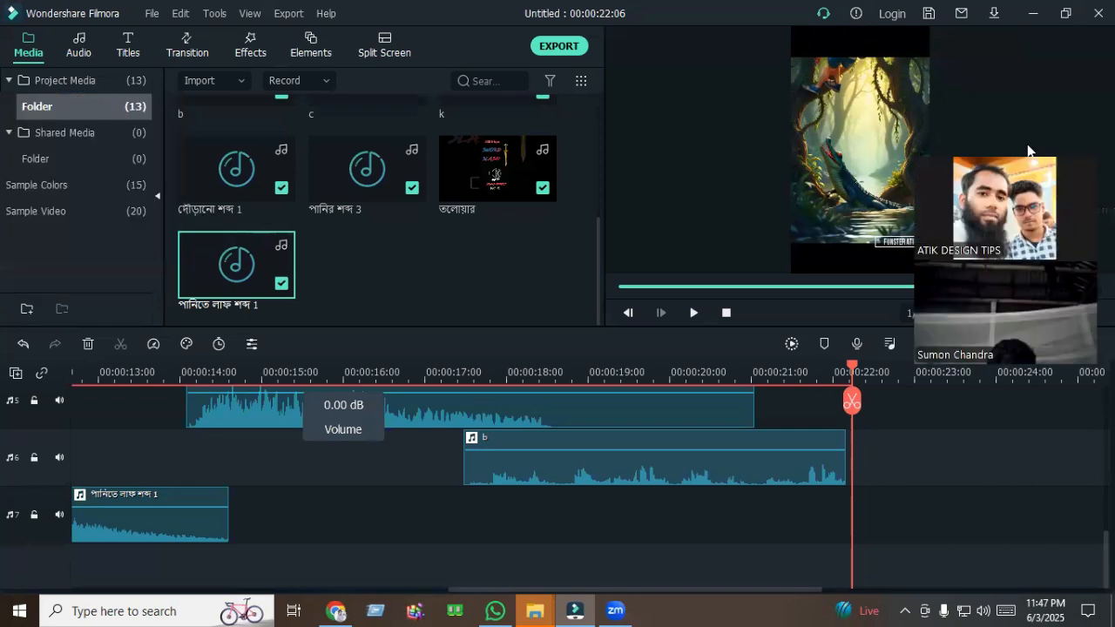
# Zoom out the timeline and look over all tracks, from Title 2 and Mosaic down to audio track 7.
pyautogui.scroll(-5, 436, 533)
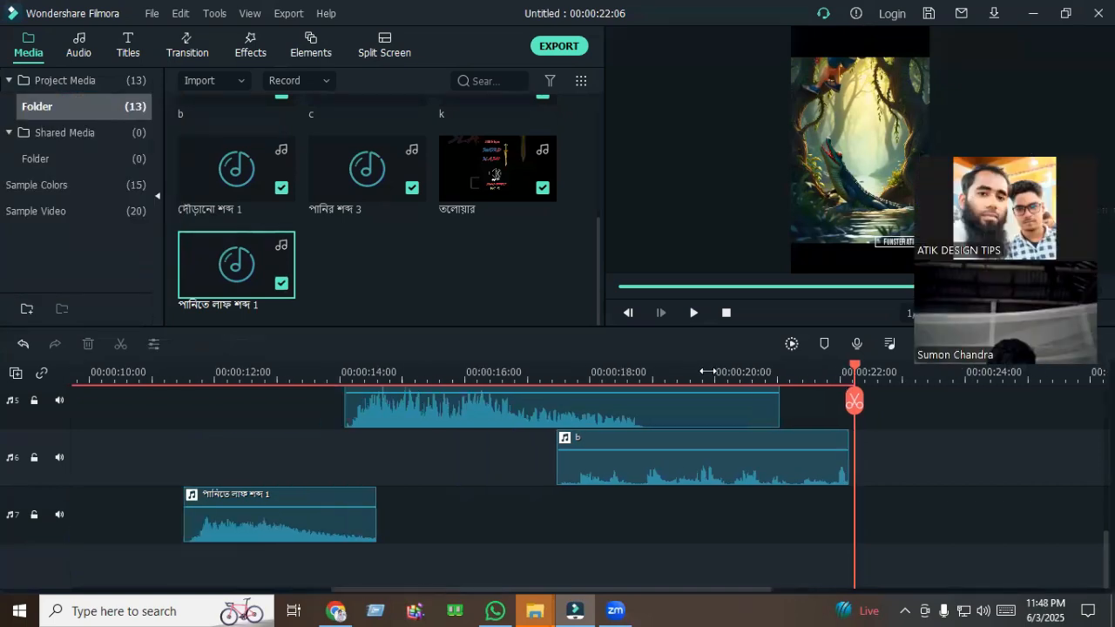
pyautogui.scroll(1, 364, 525)
pyautogui.scroll(-1, 357, 521)
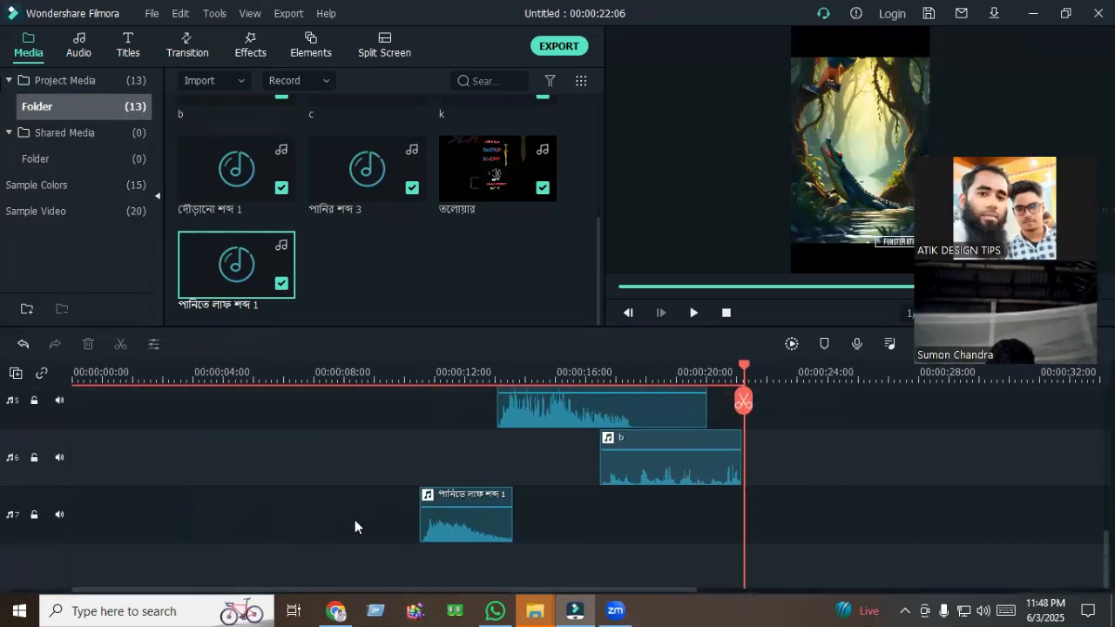
pyautogui.scroll(5, 355, 519)
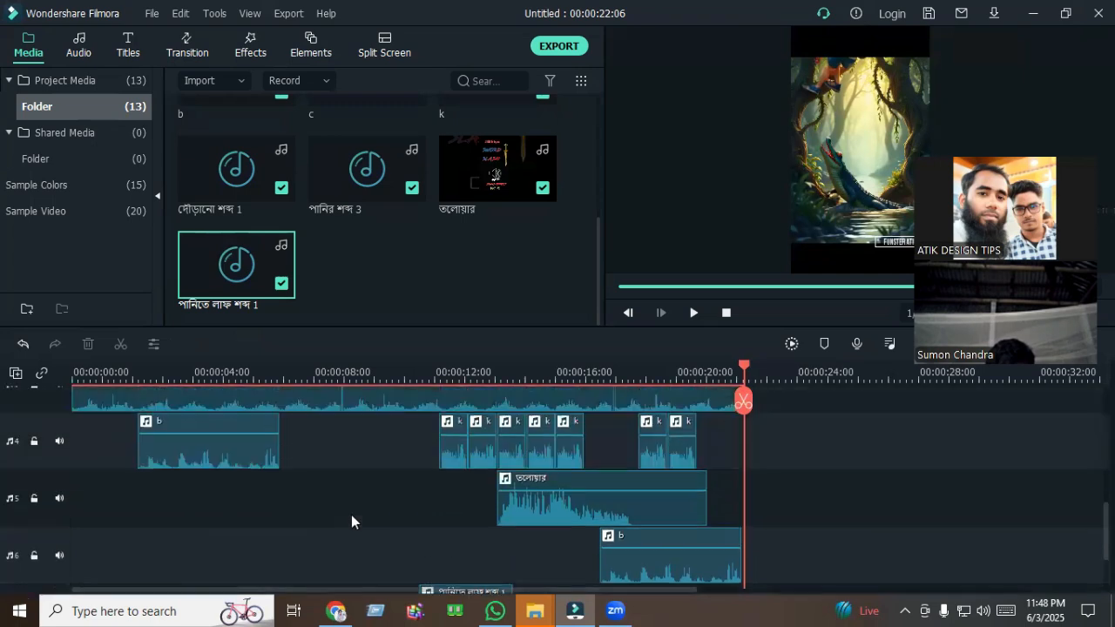
pyautogui.scroll(6, 351, 514)
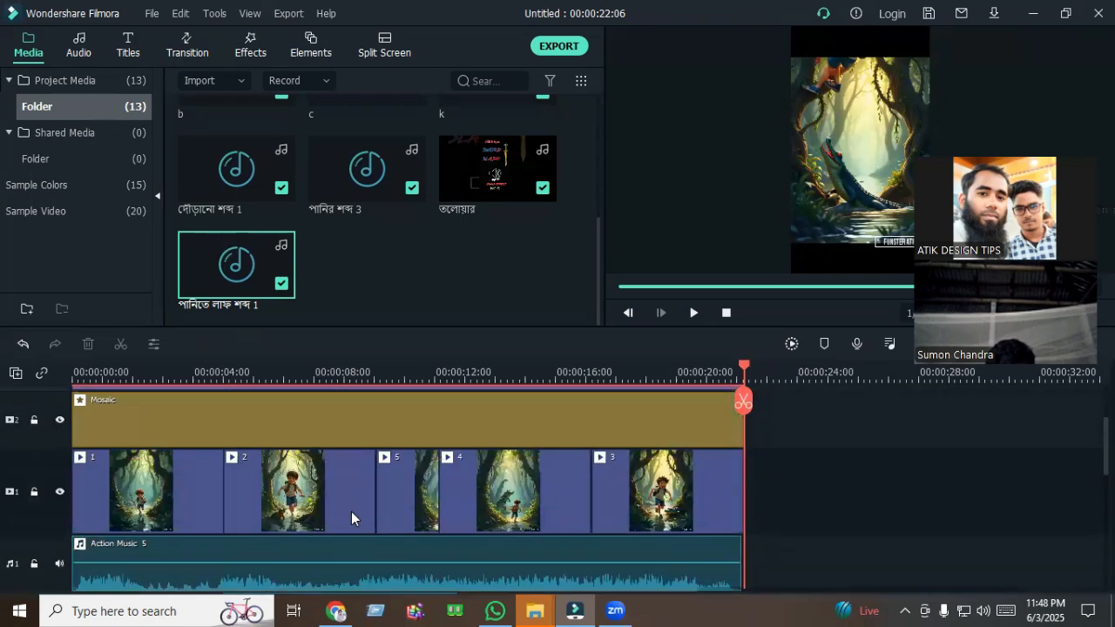
pyautogui.scroll(1, 351, 511)
pyautogui.scroll(-1, 351, 511)
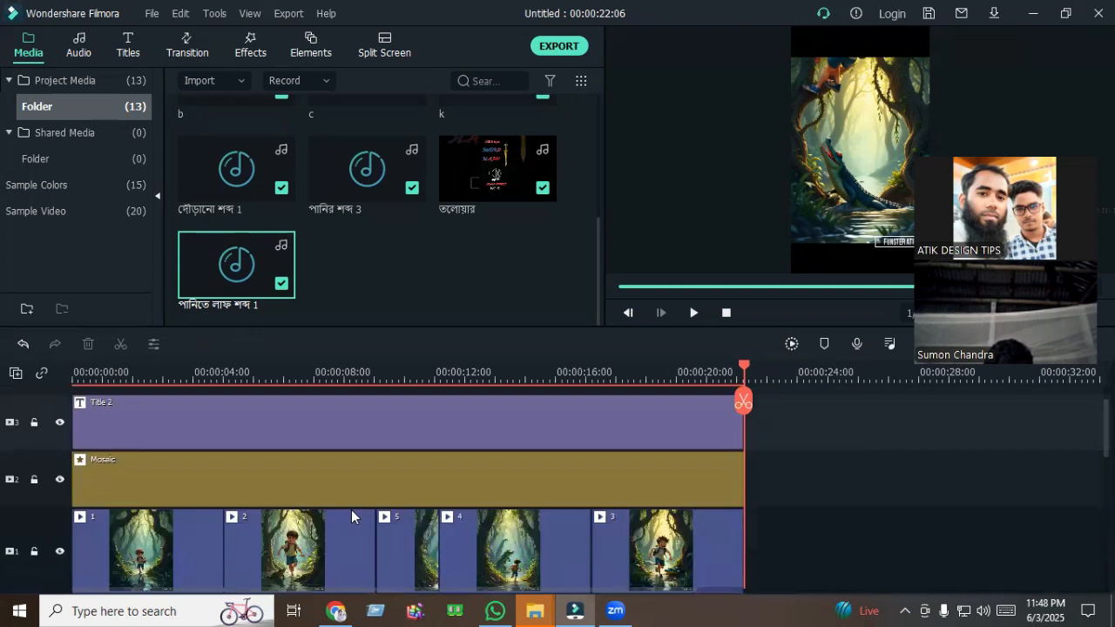
pyautogui.scroll(-2, 351, 510)
pyautogui.scroll(-5, 357, 503)
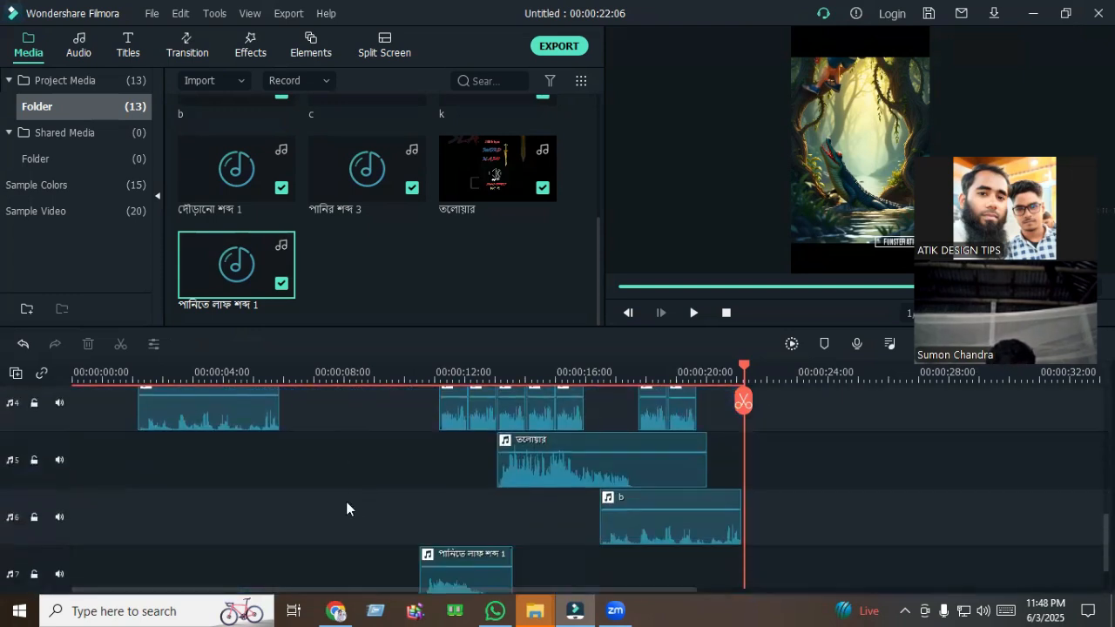
pyautogui.scroll(-2, 346, 501)
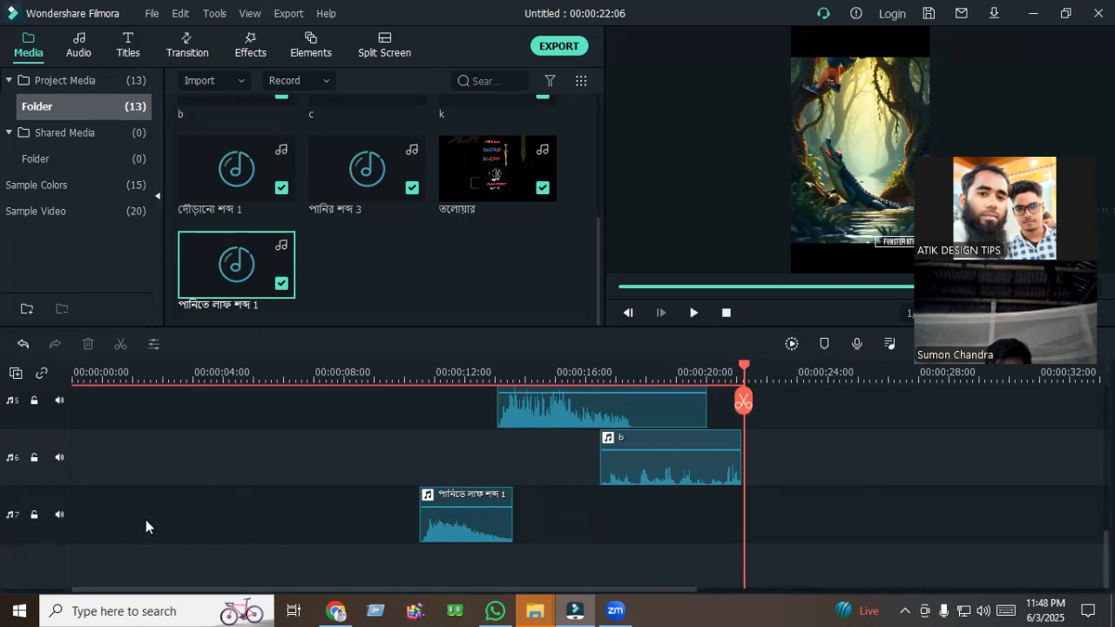
# Return the playhead to the start of the timeline and show the title, mosaic and video tracks.
pyautogui.moveTo(746, 369); pyautogui.dragTo(75, 370)
pyautogui.scroll(1, 237, 476)
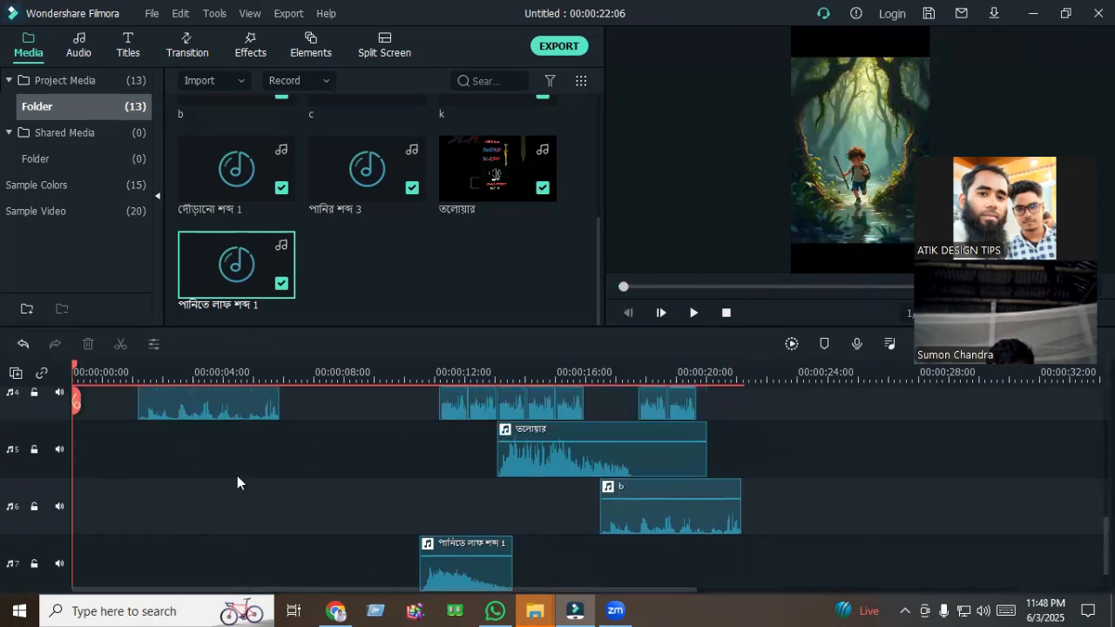
pyautogui.scroll(1, 237, 475)
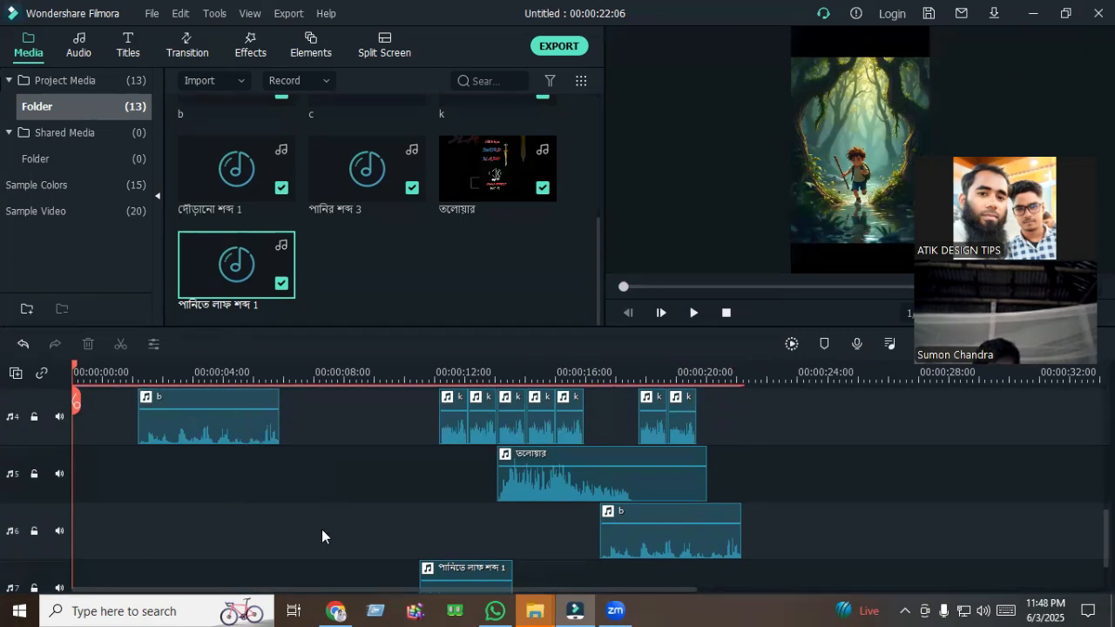
pyautogui.scroll(5, 322, 529)
pyautogui.scroll(4, 322, 527)
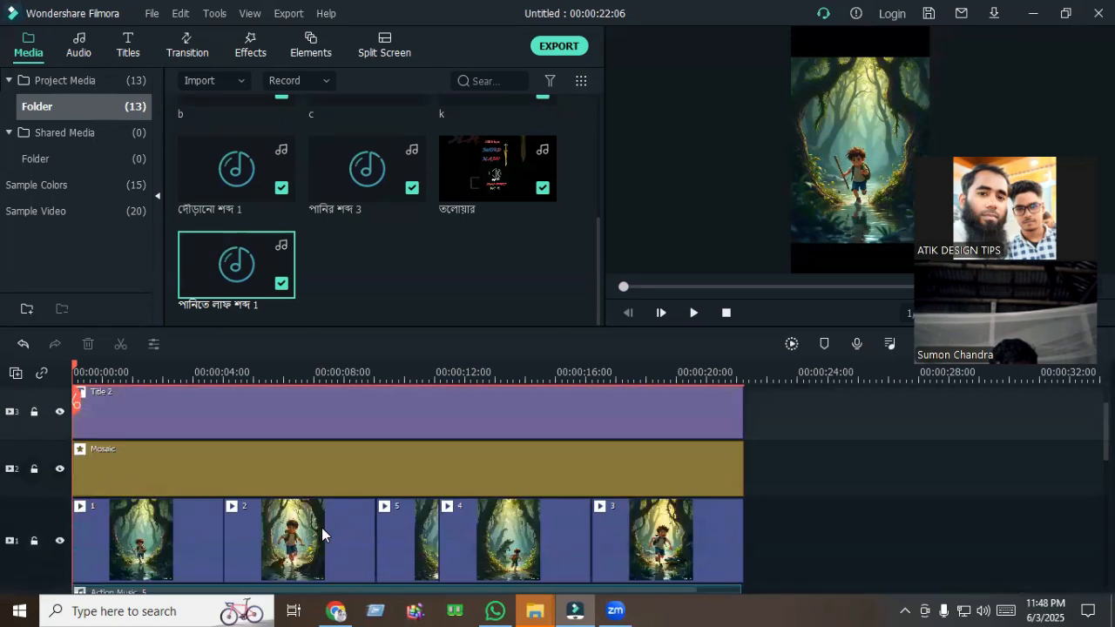